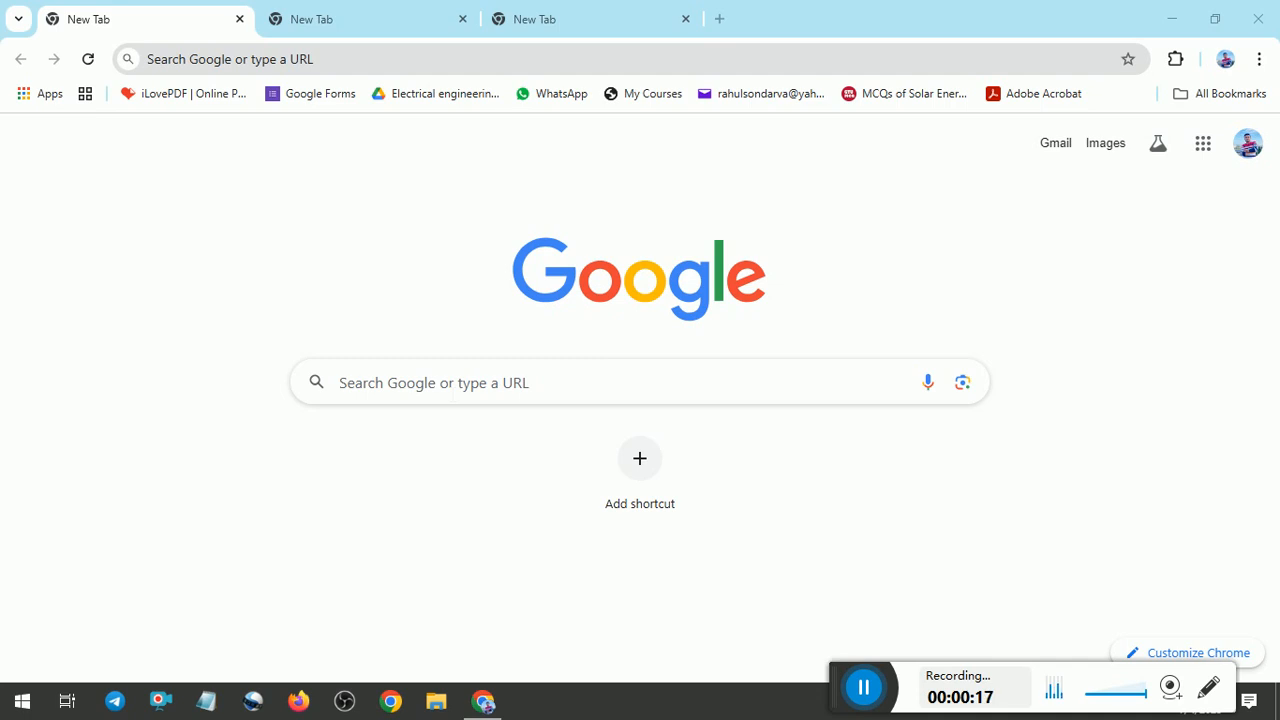
# Search Google for "gsecl career" and open the GSECL Career page from the results.
pyautogui.click(483, 702)
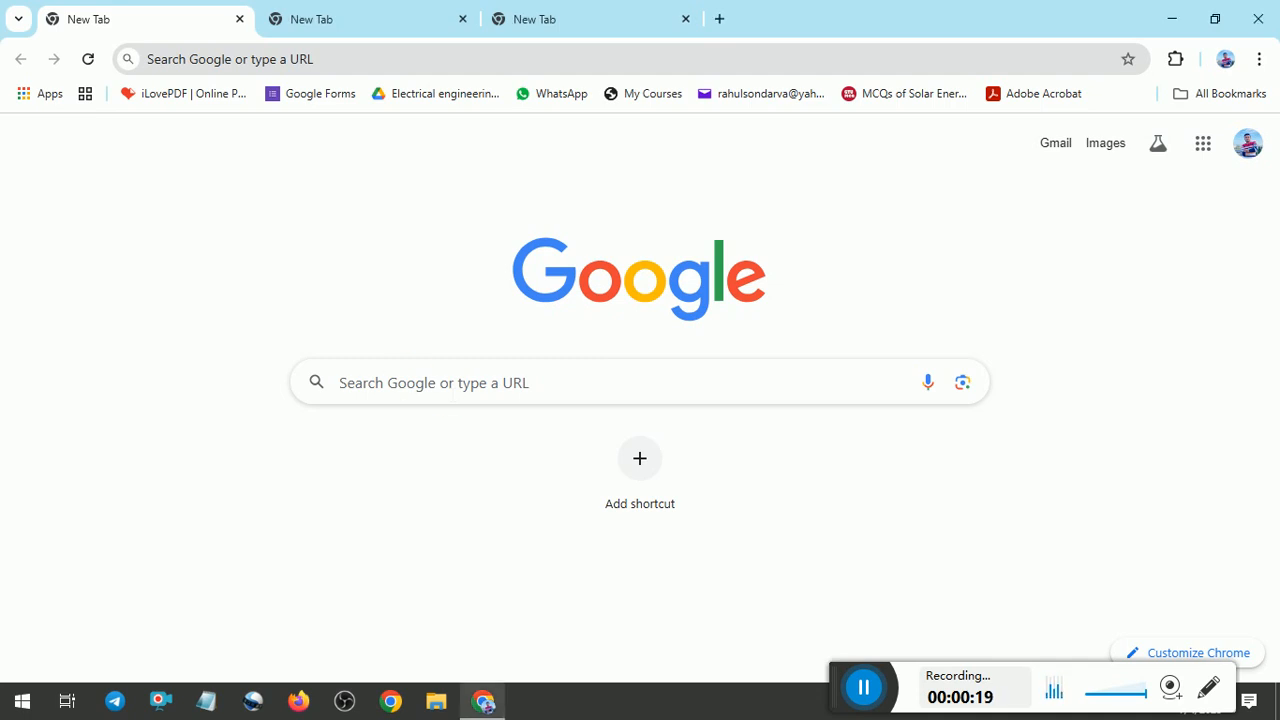
pyautogui.click(440, 383)
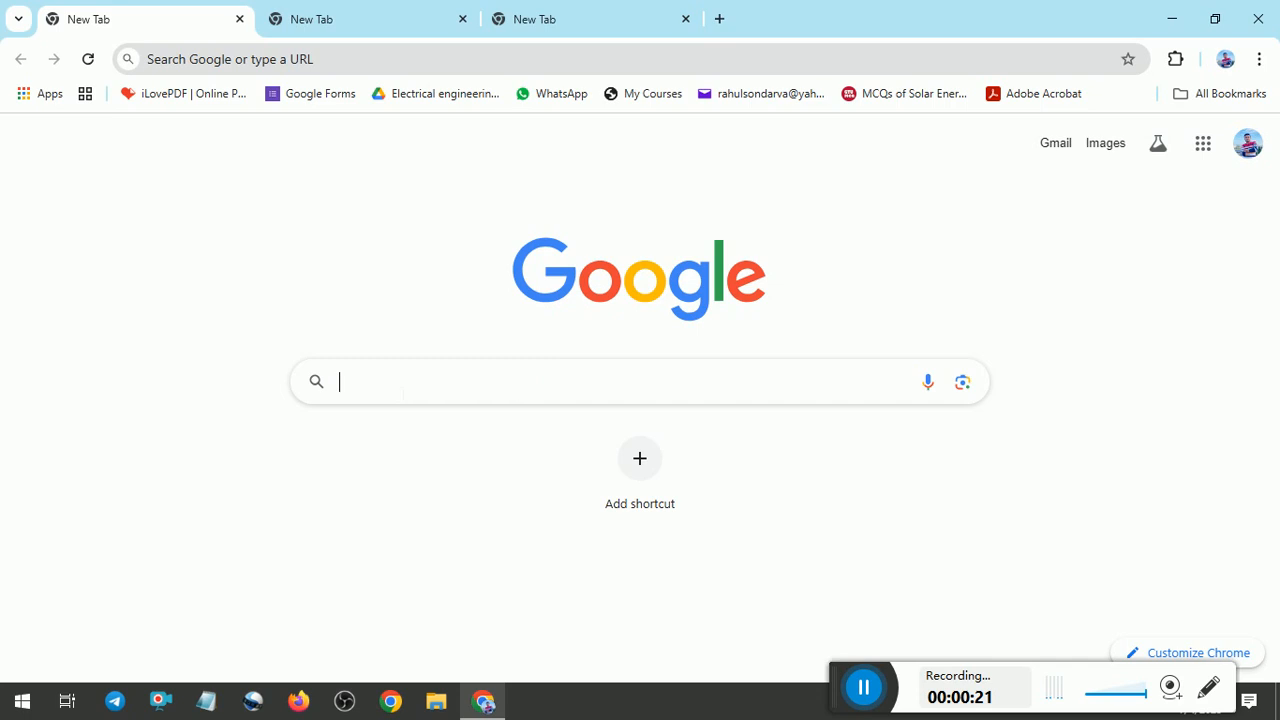
pyautogui.click(389, 487)
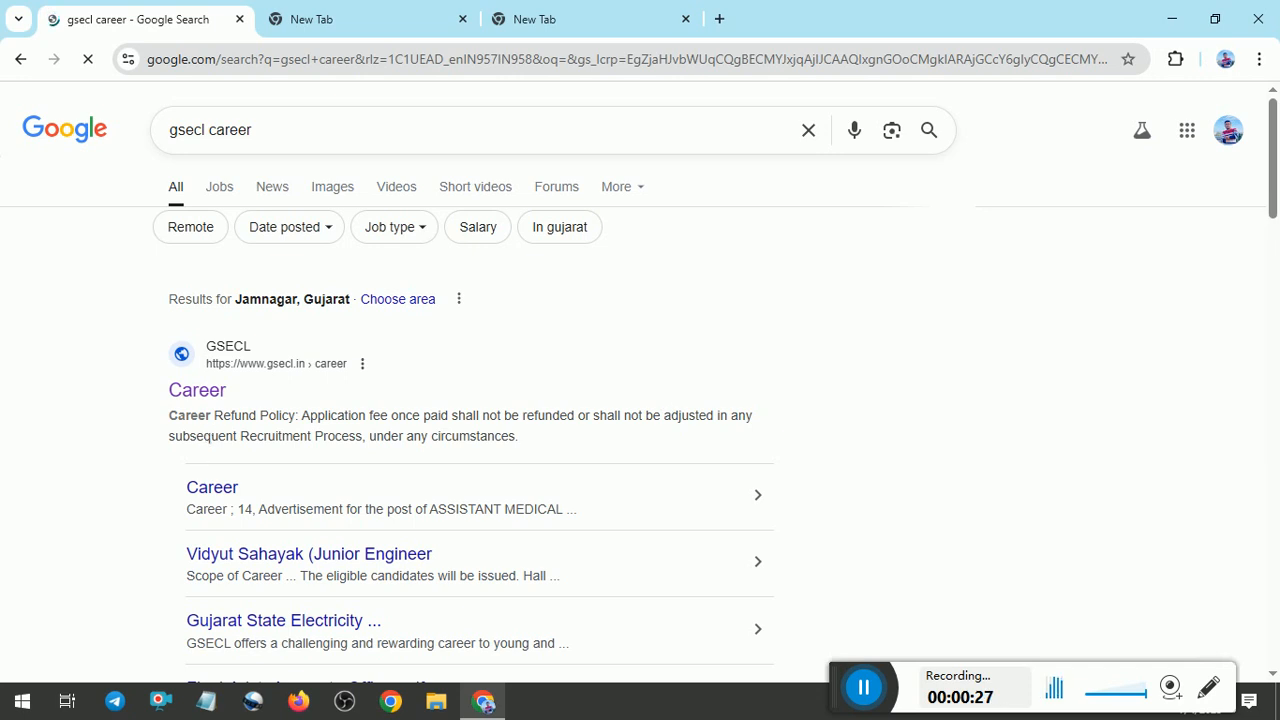
pyautogui.click(188, 392)
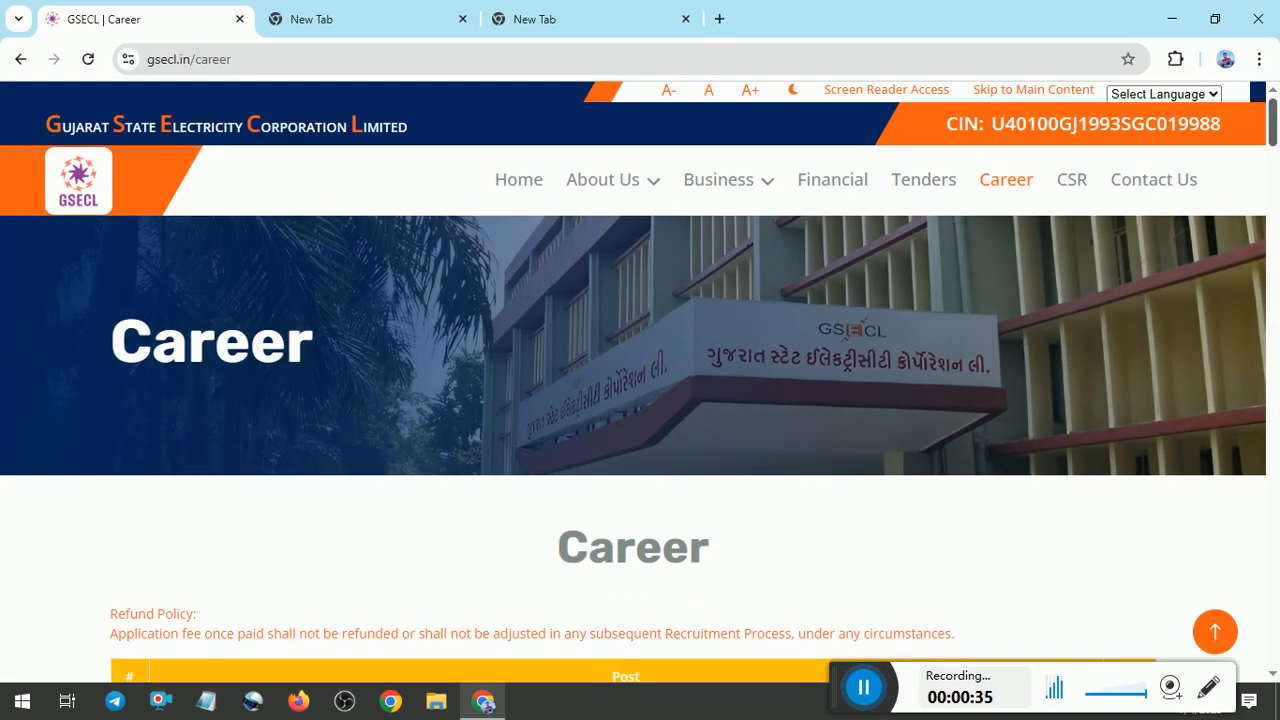
# Open the application link for the post of Vidyut Sahayak Plant Attendant Grade-I (Electrical/Mechanical) from the list of posts.
pyautogui.scroll(-3, 50, 289)
pyautogui.scroll(-2, 50, 289)
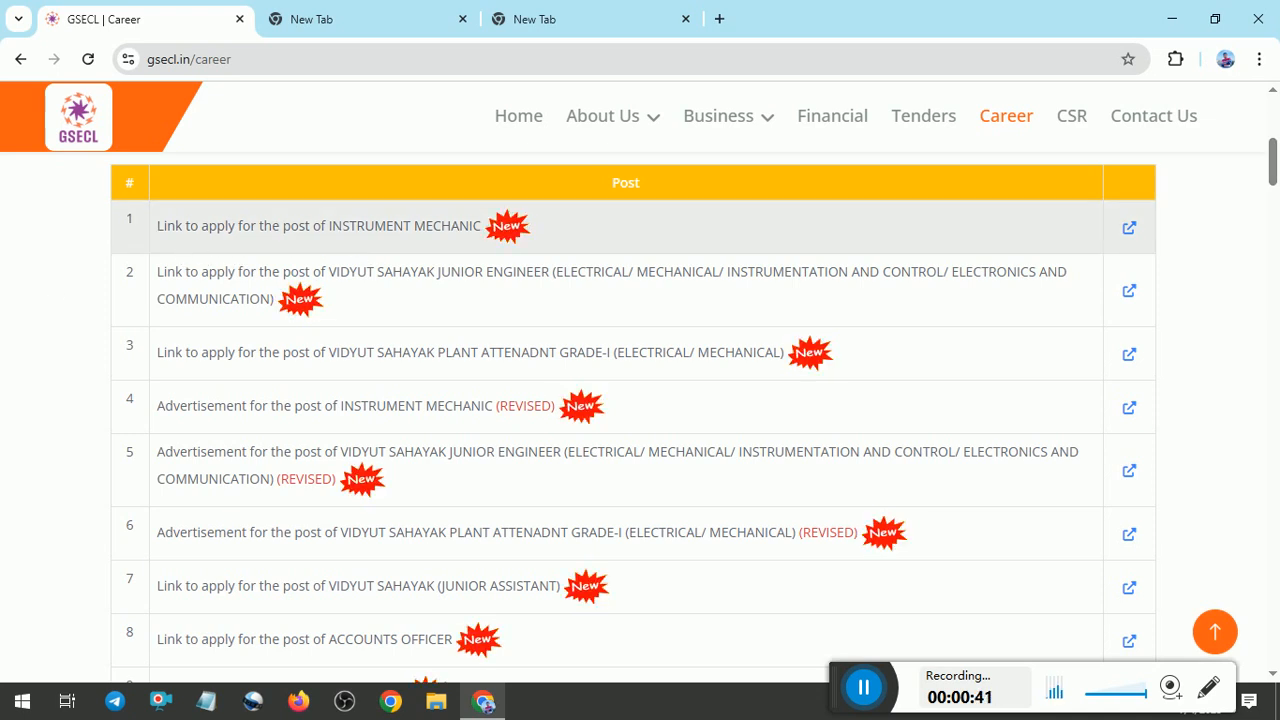
pyautogui.moveTo(327, 233); pyautogui.dragTo(455, 255)
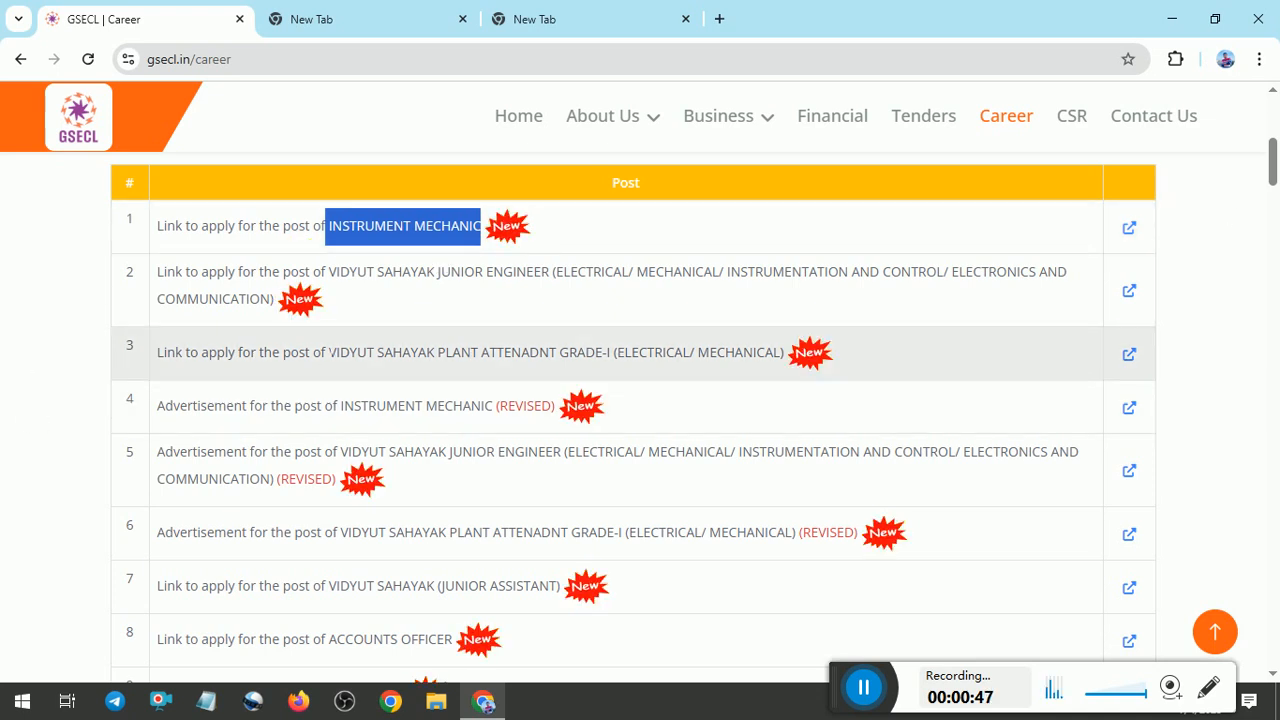
pyautogui.moveTo(329, 352); pyautogui.dragTo(806, 374)
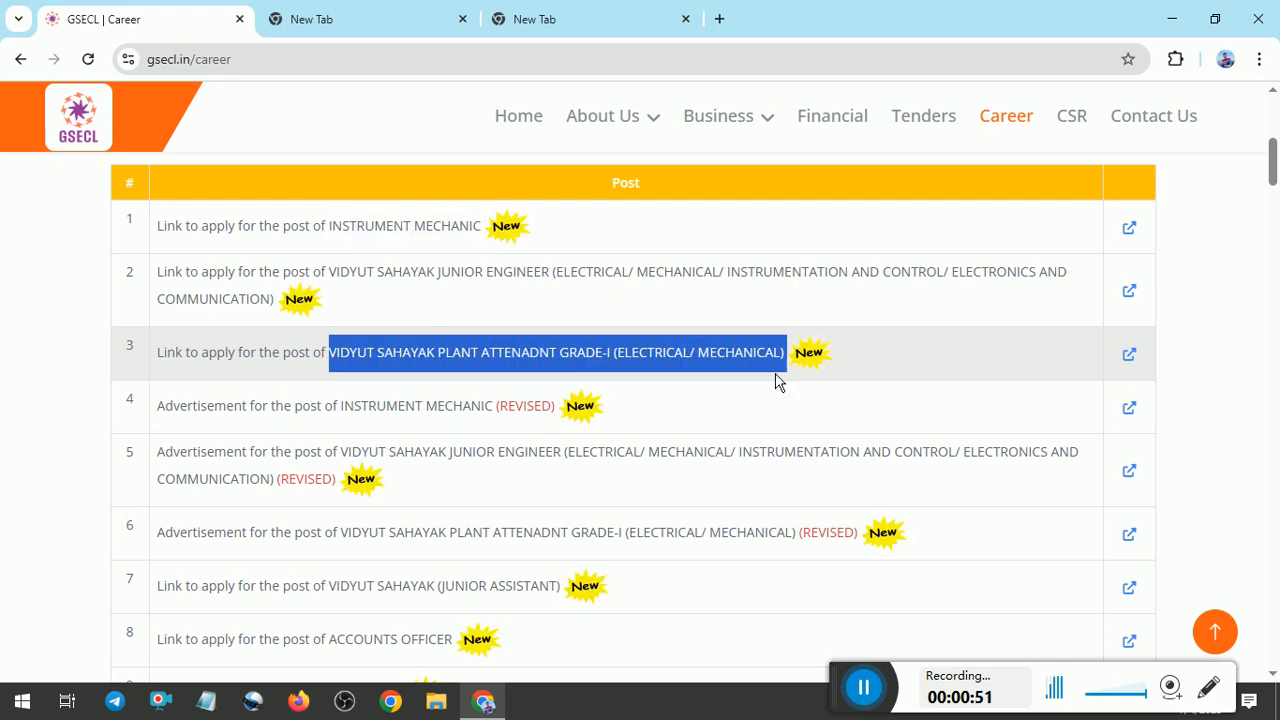
pyautogui.click(1132, 362)
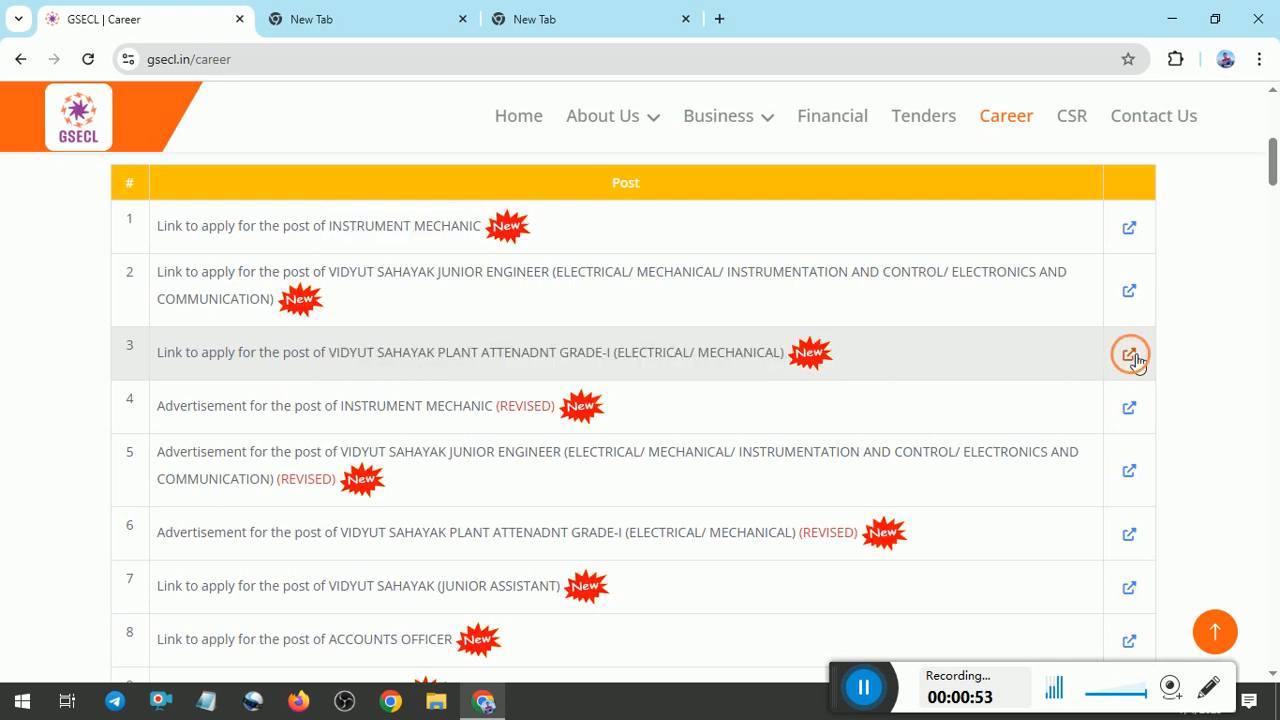
pyautogui.click(727, 181)
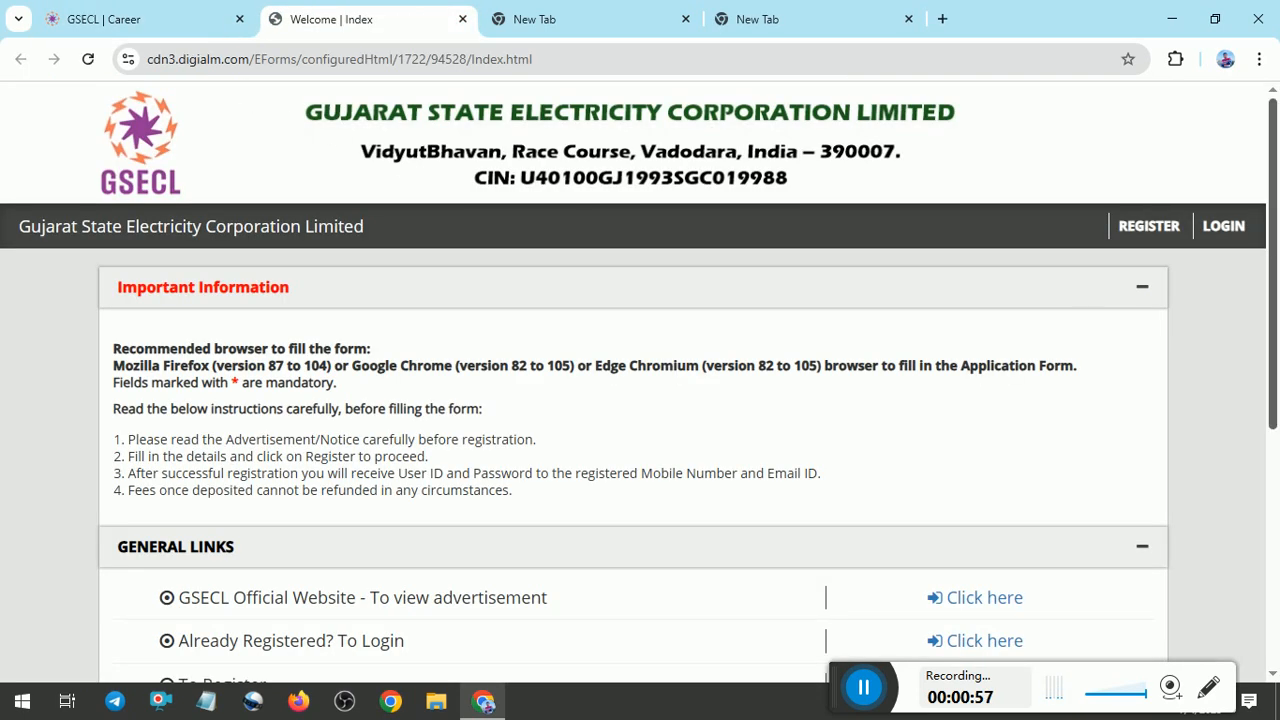
# Open the new-applicant registration form from the General Links and dismiss its instructions notice.
pyautogui.scroll(-2, 418, 268)
pyautogui.scroll(-1, 633, 404)
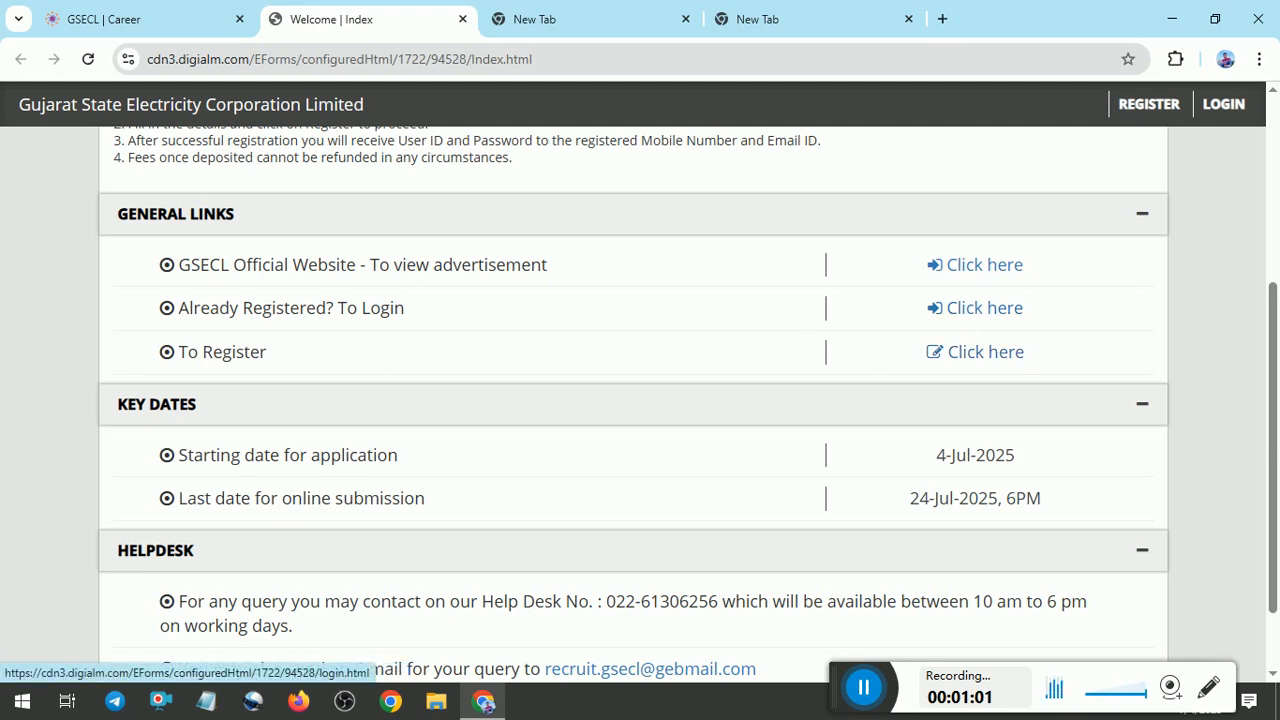
pyautogui.click(970, 353)
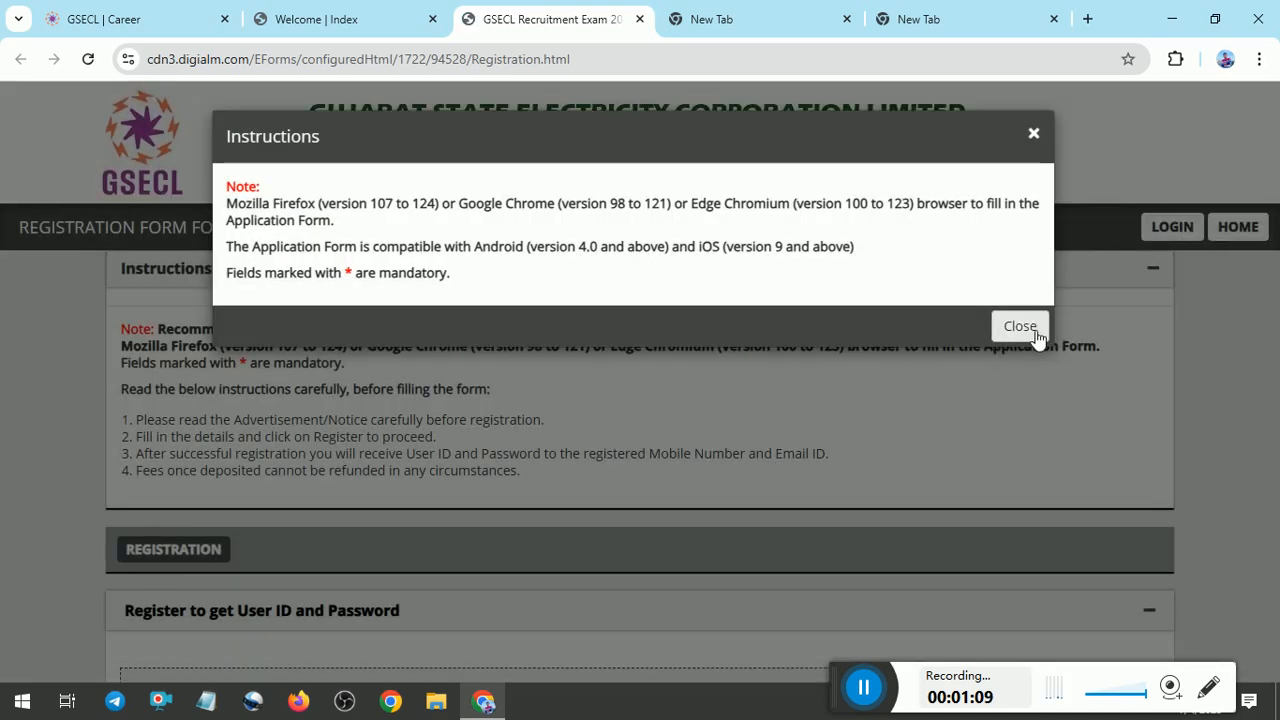
pyautogui.click(1020, 326)
pyautogui.click(1017, 417)
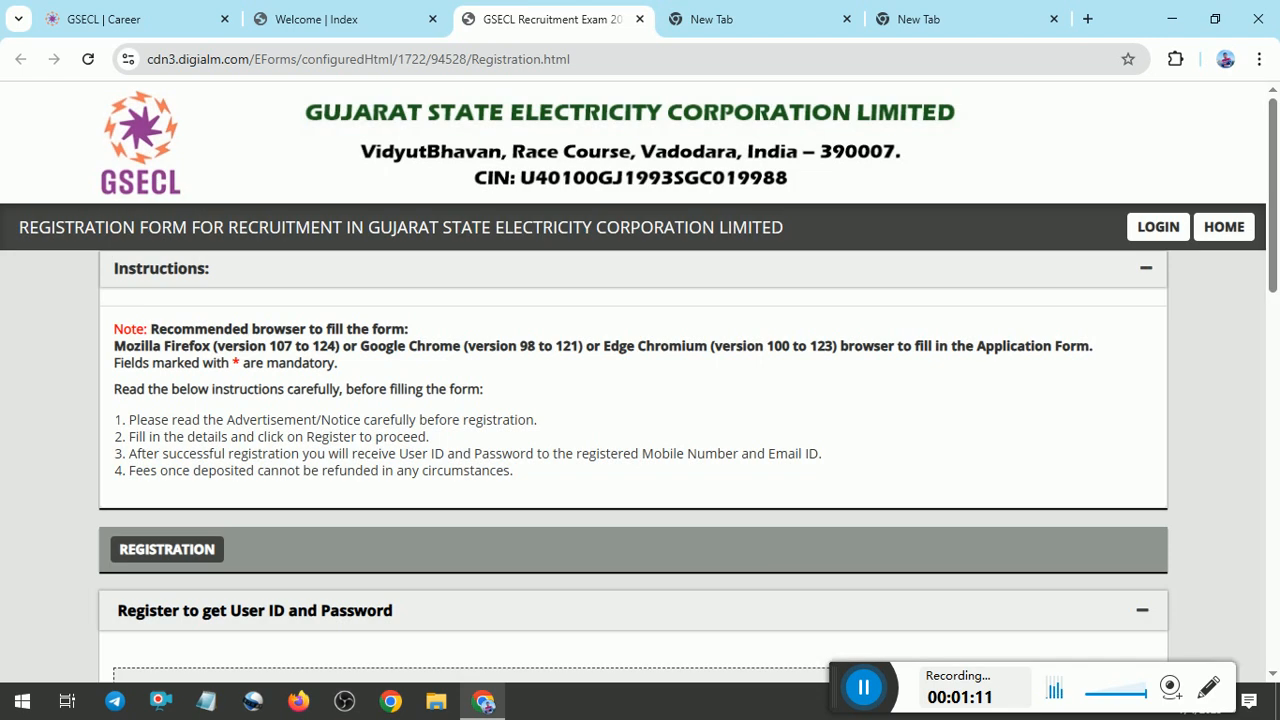
# Set the gender to Male and the nationality to Indian in the registration form.
pyautogui.moveTo(1270, 277); pyautogui.dragTo(1272, 415)
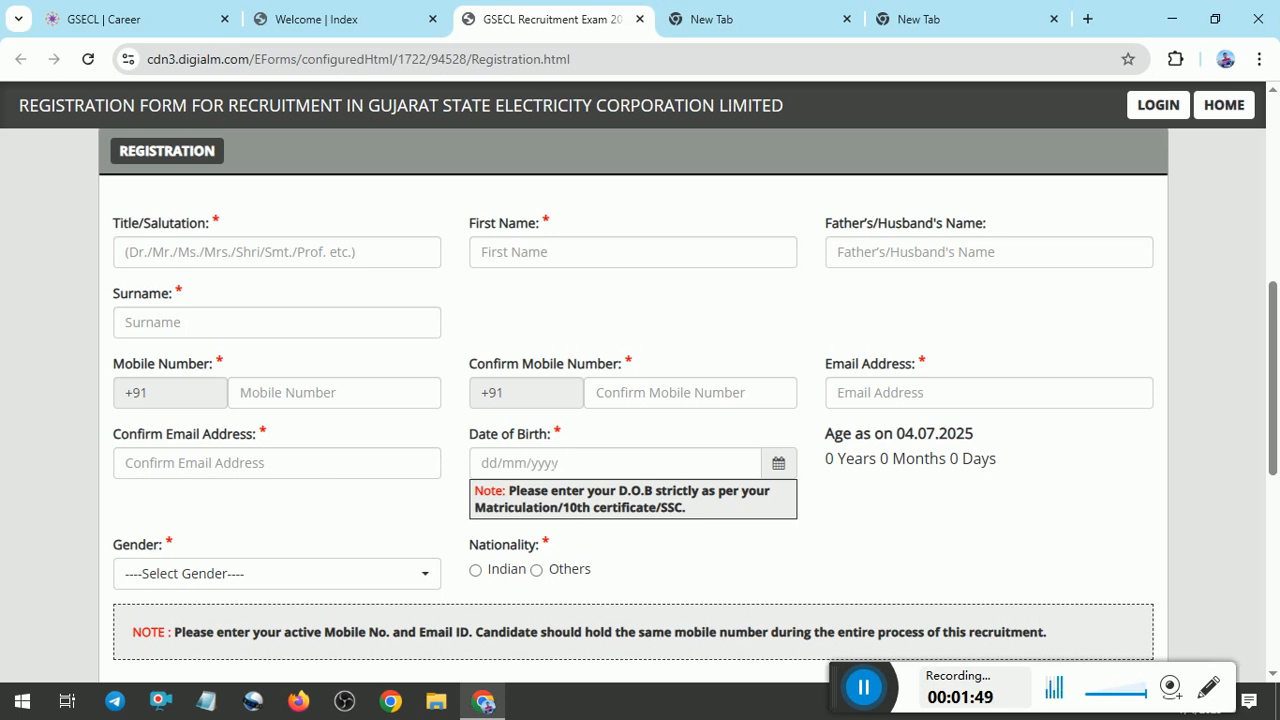
pyautogui.click(340, 578)
pyautogui.click(160, 490)
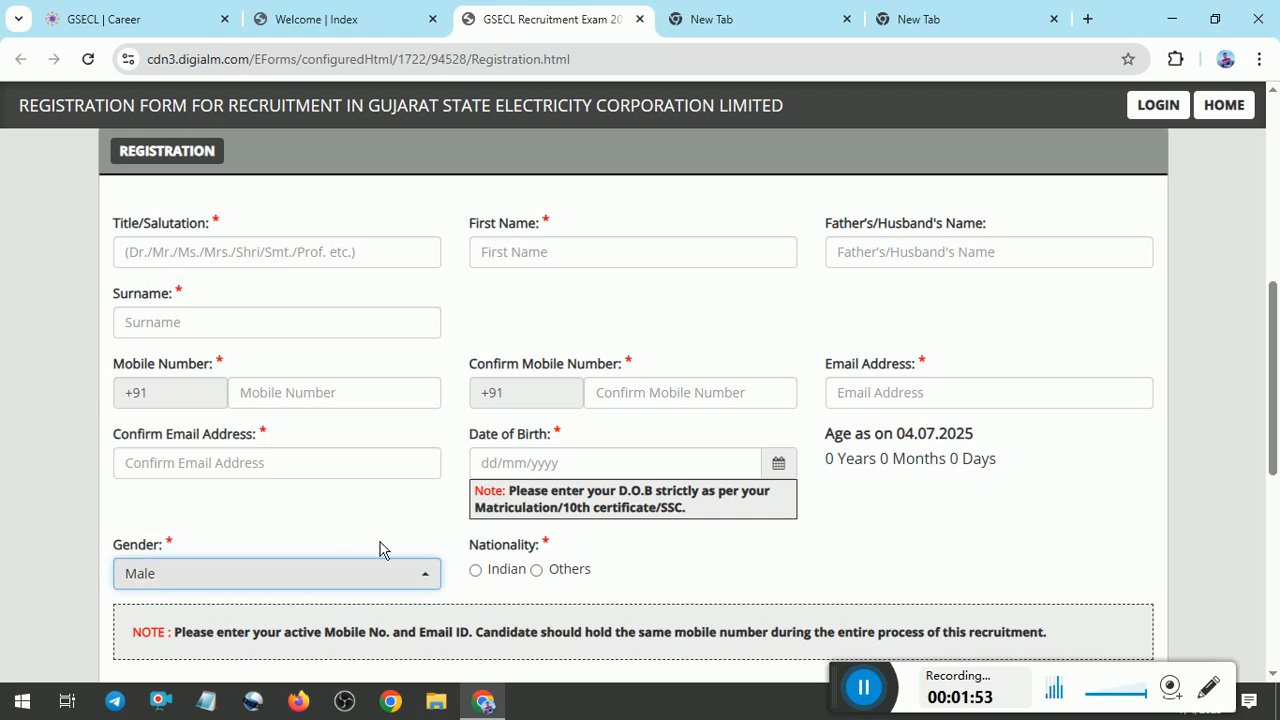
pyautogui.click(493, 575)
# Agree to the declaration in the registration form.
pyautogui.scroll(-2, 505, 575)
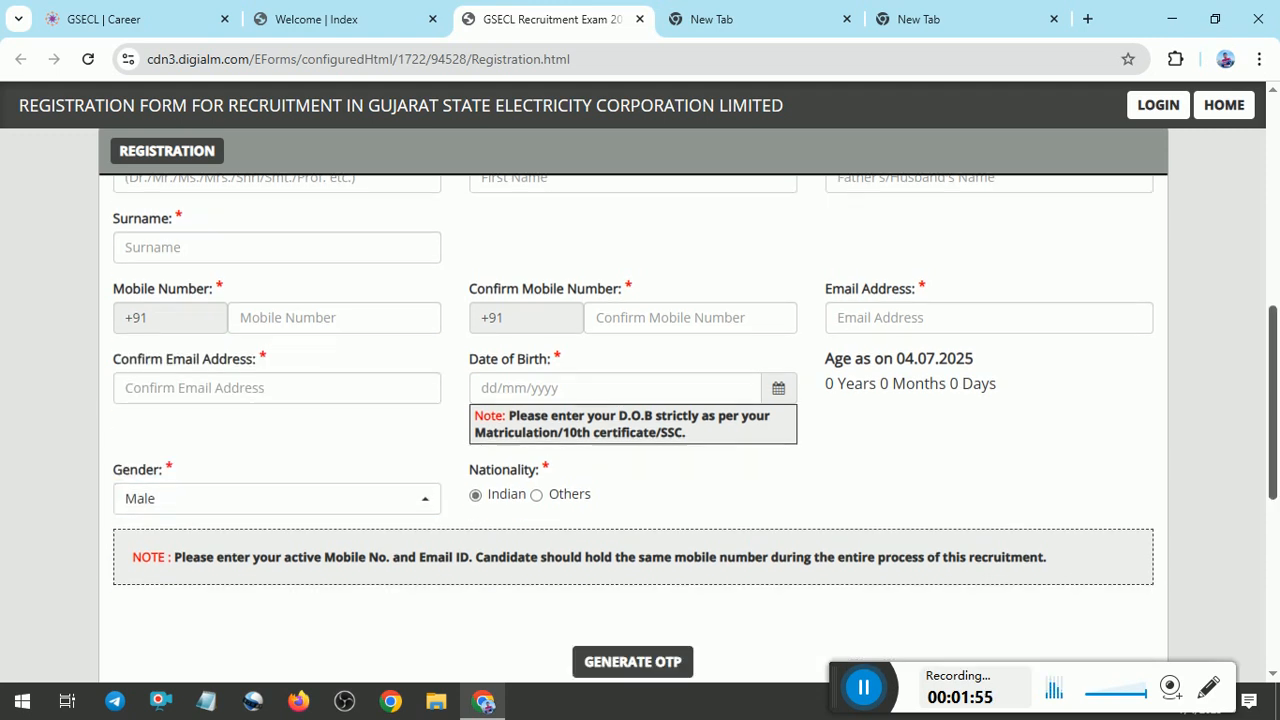
pyautogui.scroll(-1, 600, 407)
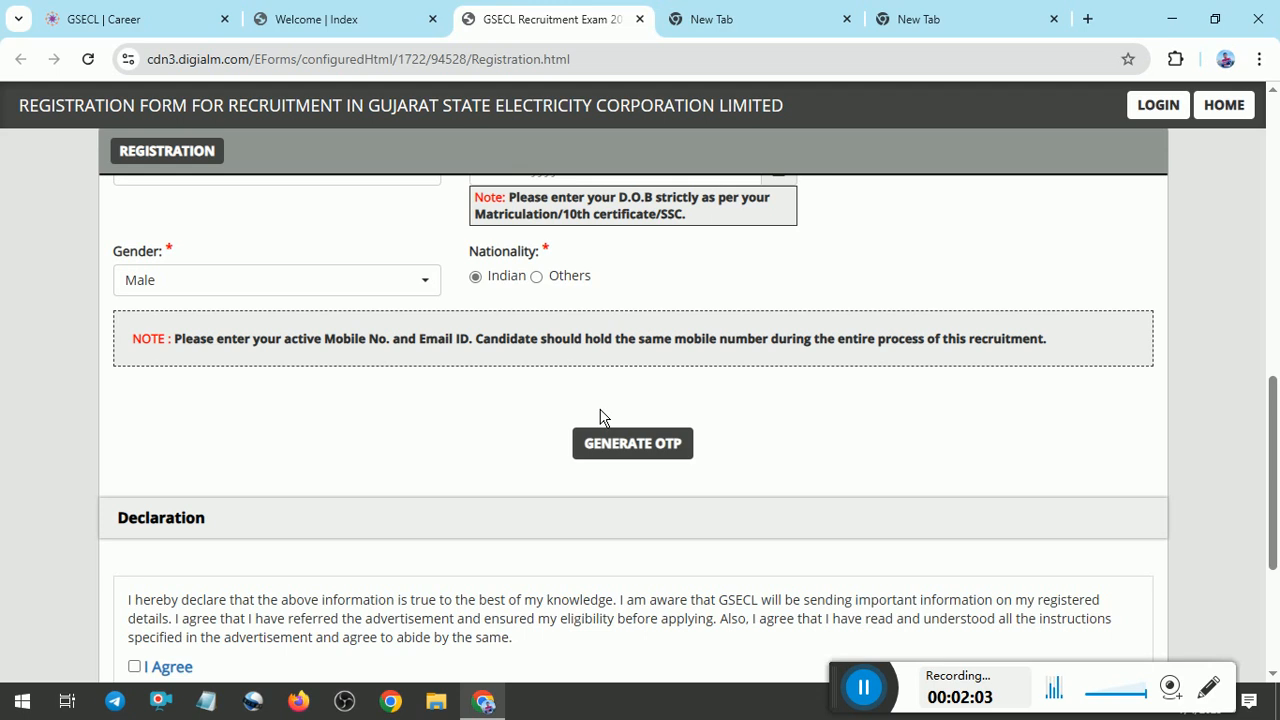
pyautogui.scroll(-2, 1272, 450)
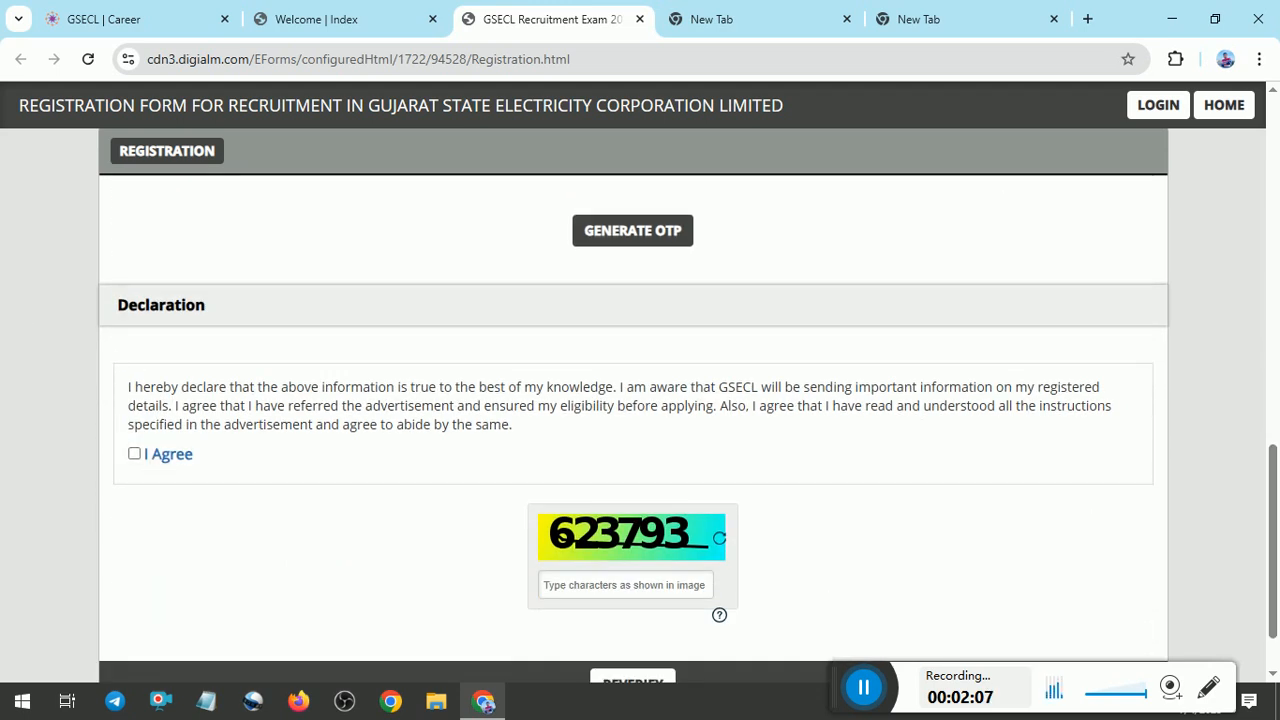
pyautogui.click(168, 457)
pyautogui.scroll(-1, 670, 568)
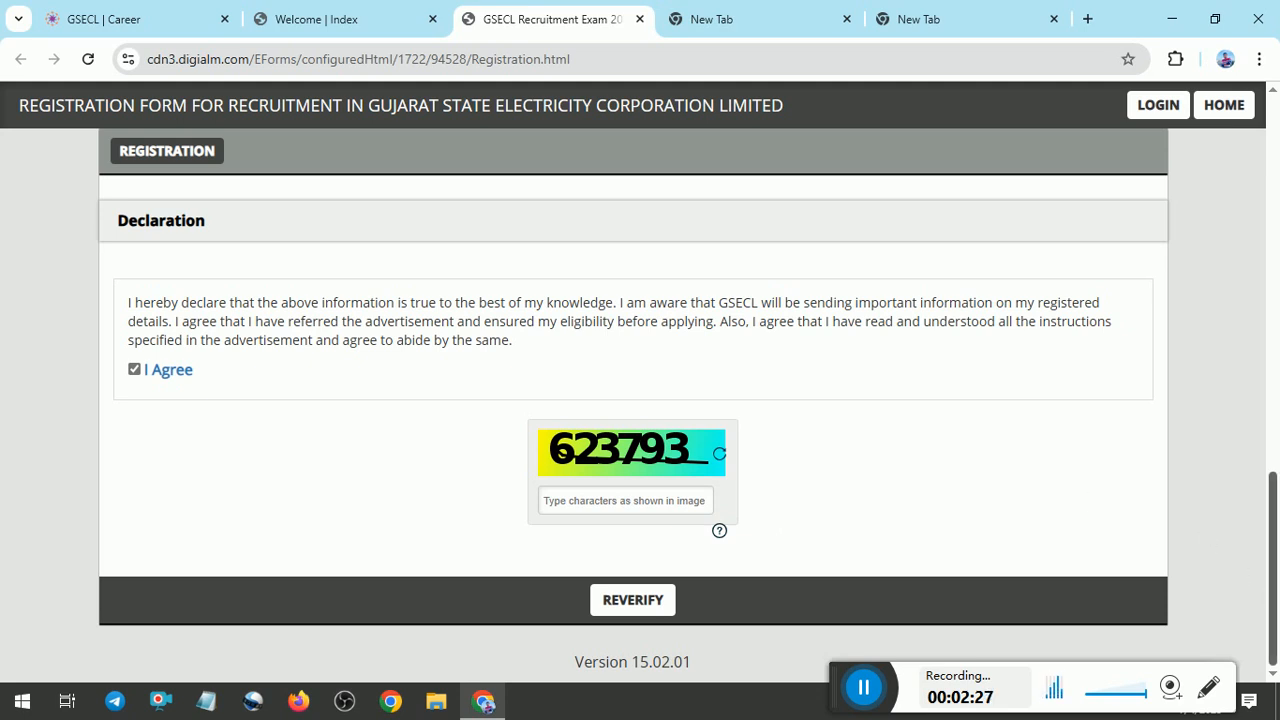
pyautogui.click(864, 688)
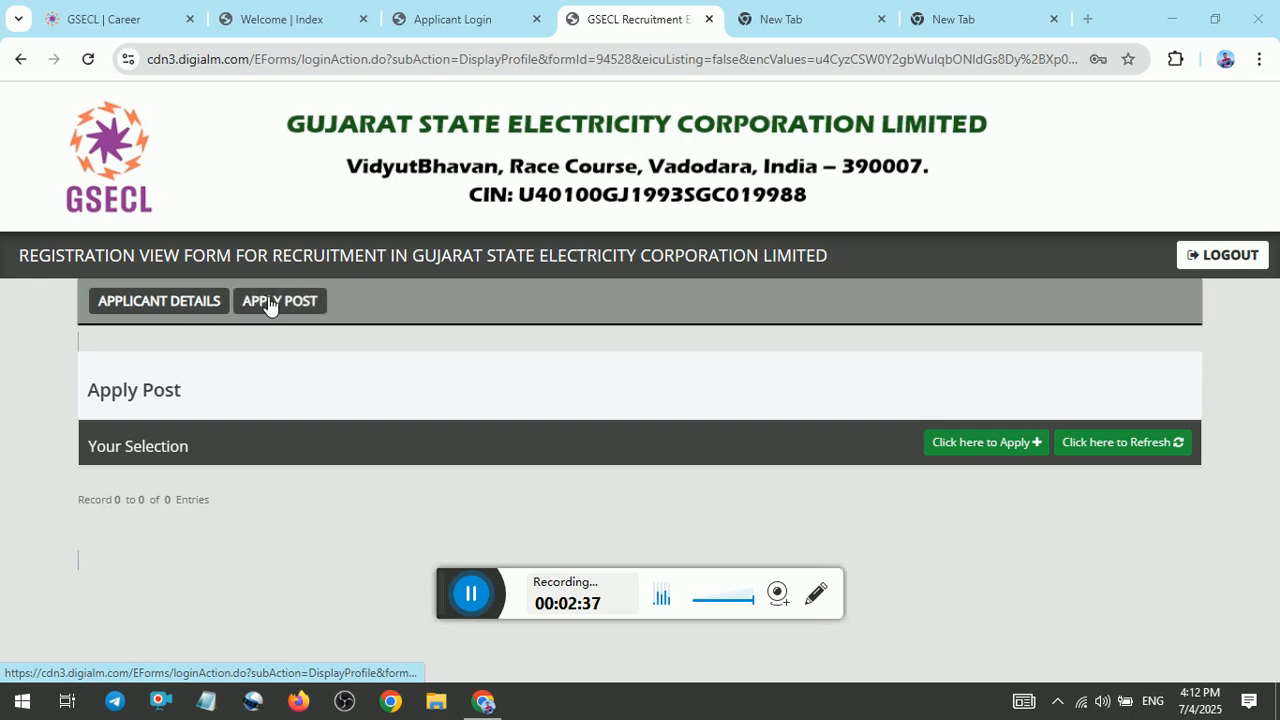
# Start a new post application and set the marital status to Unmarried in the personal details.
pyautogui.click(977, 443)
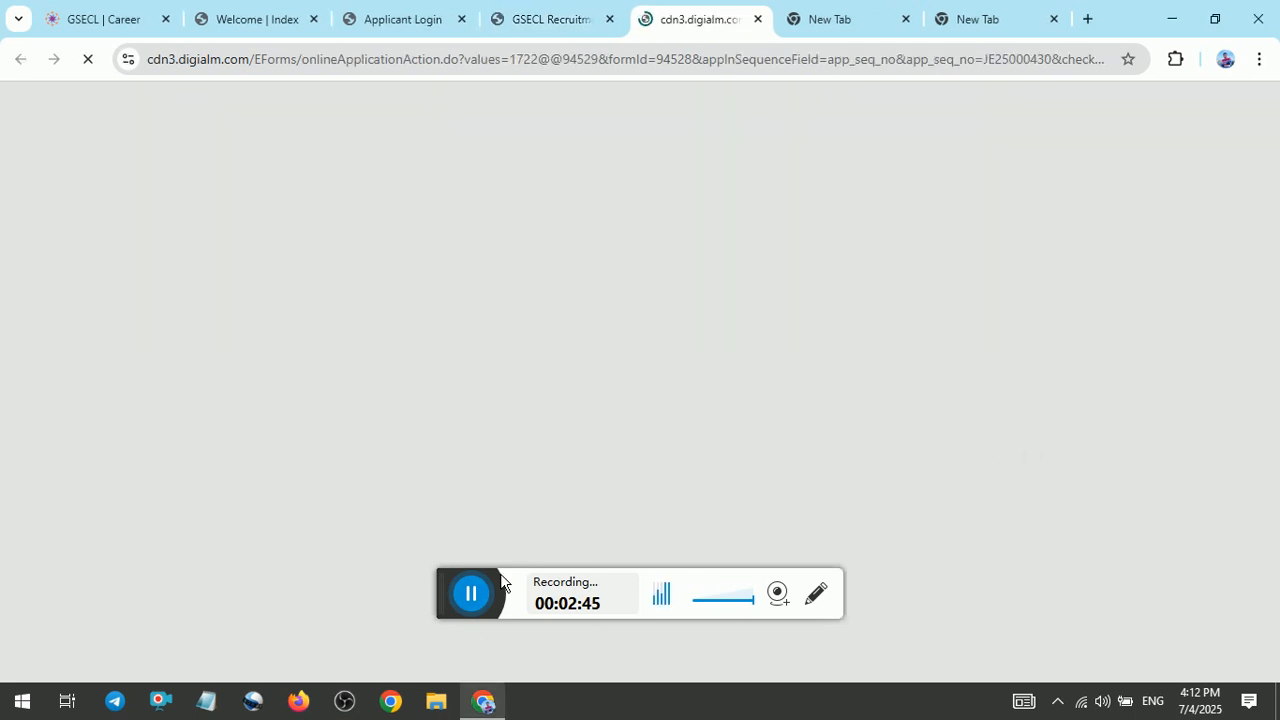
pyautogui.click(471, 594)
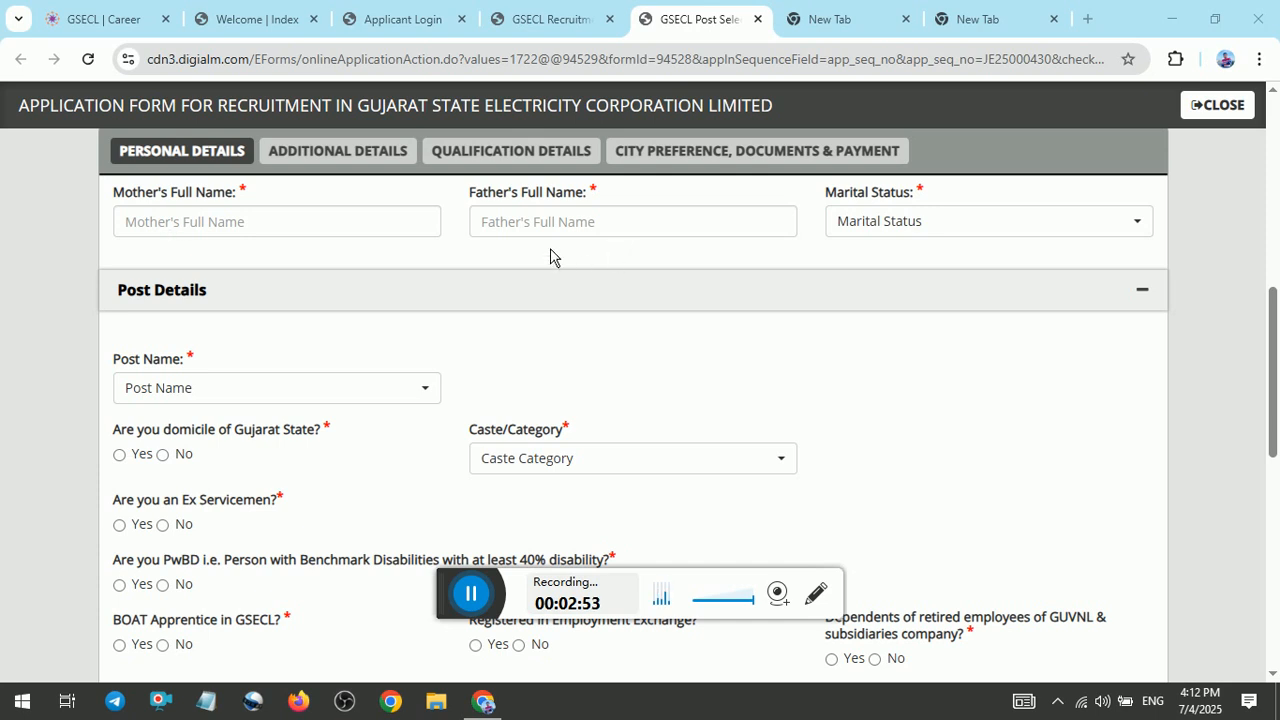
pyautogui.click(926, 228)
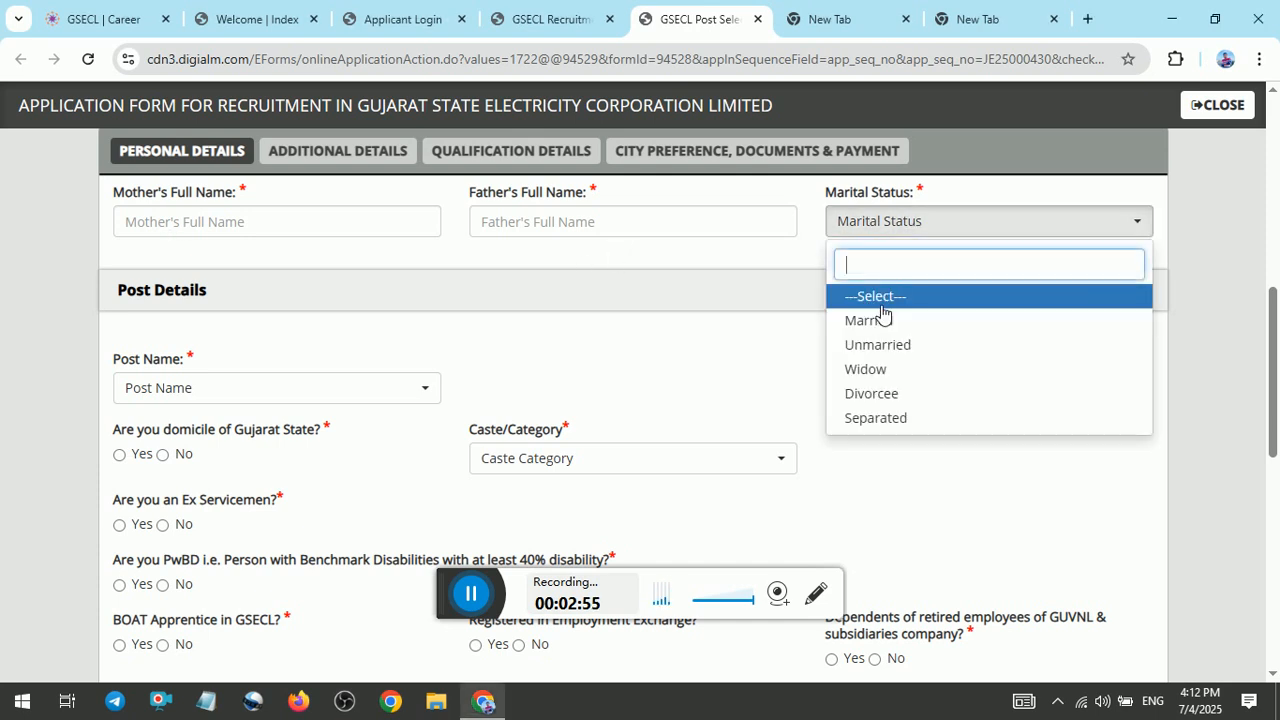
pyautogui.click(889, 343)
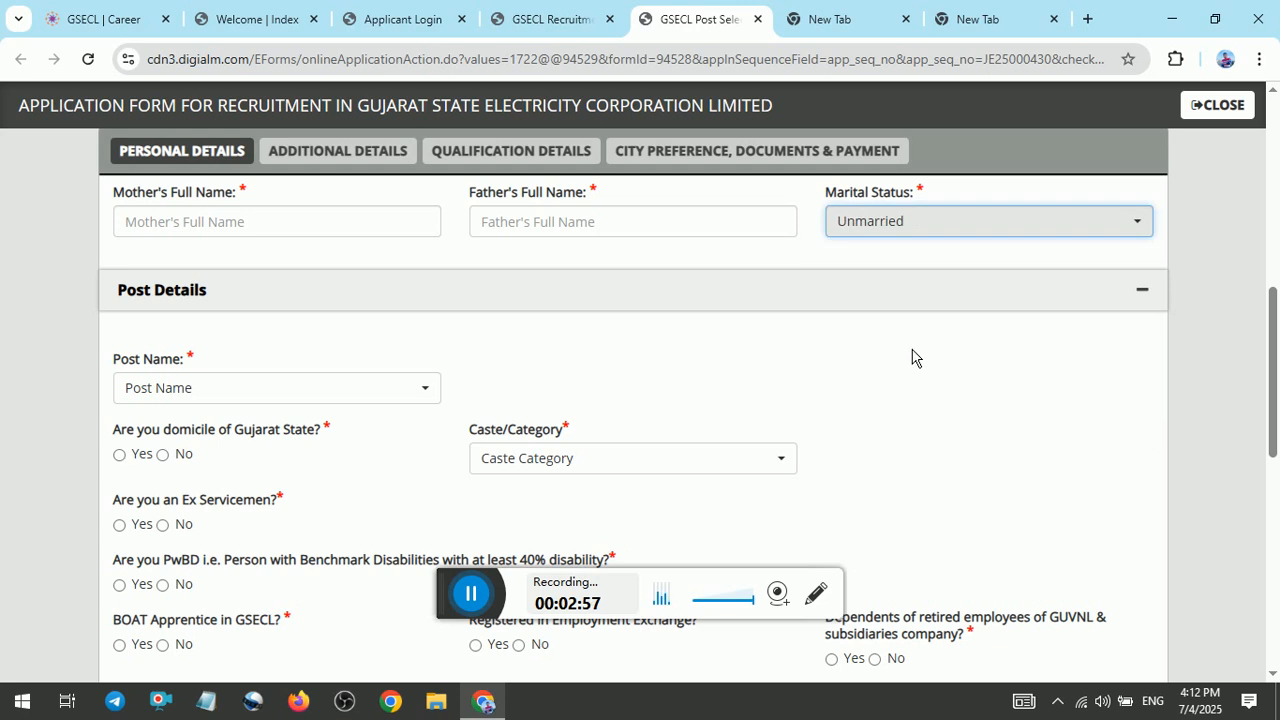
# Set the post name to Vidyut Sahayak Plant Attendant Grade-I (Electrical), trying the Mechanical variant before settling on it.
pyautogui.click(245, 386)
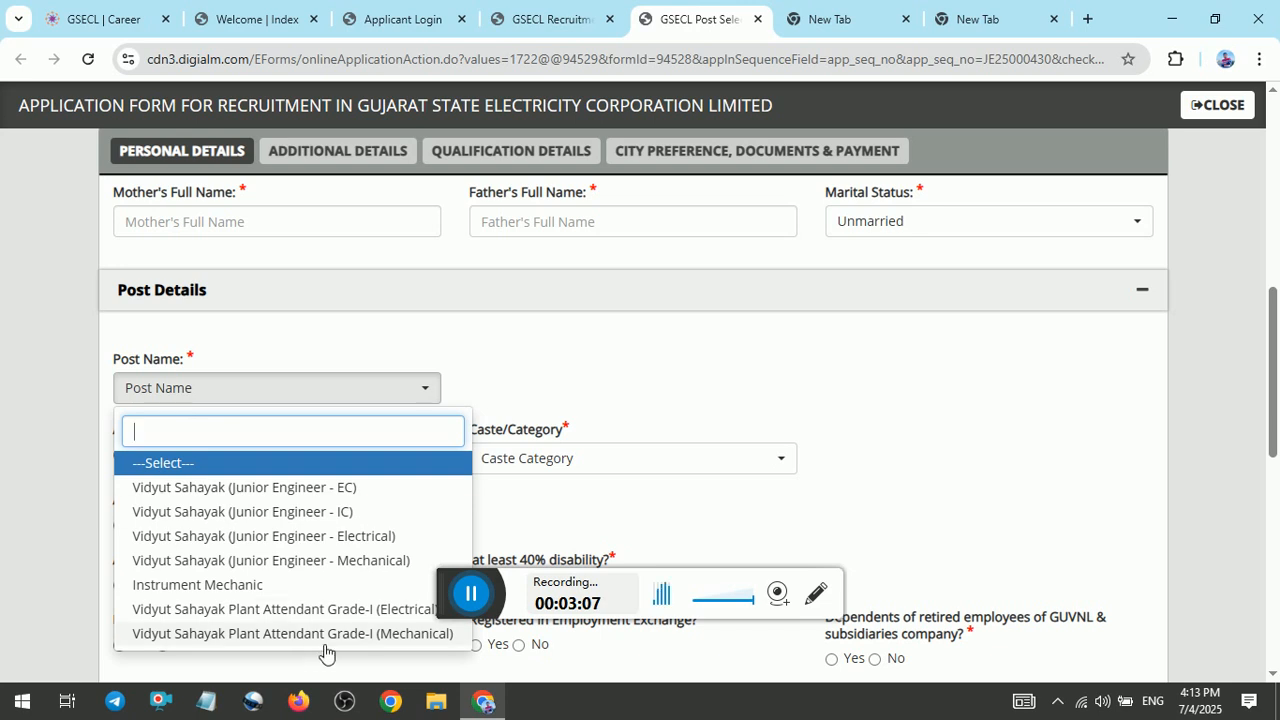
pyautogui.click(322, 610)
pyautogui.click(303, 396)
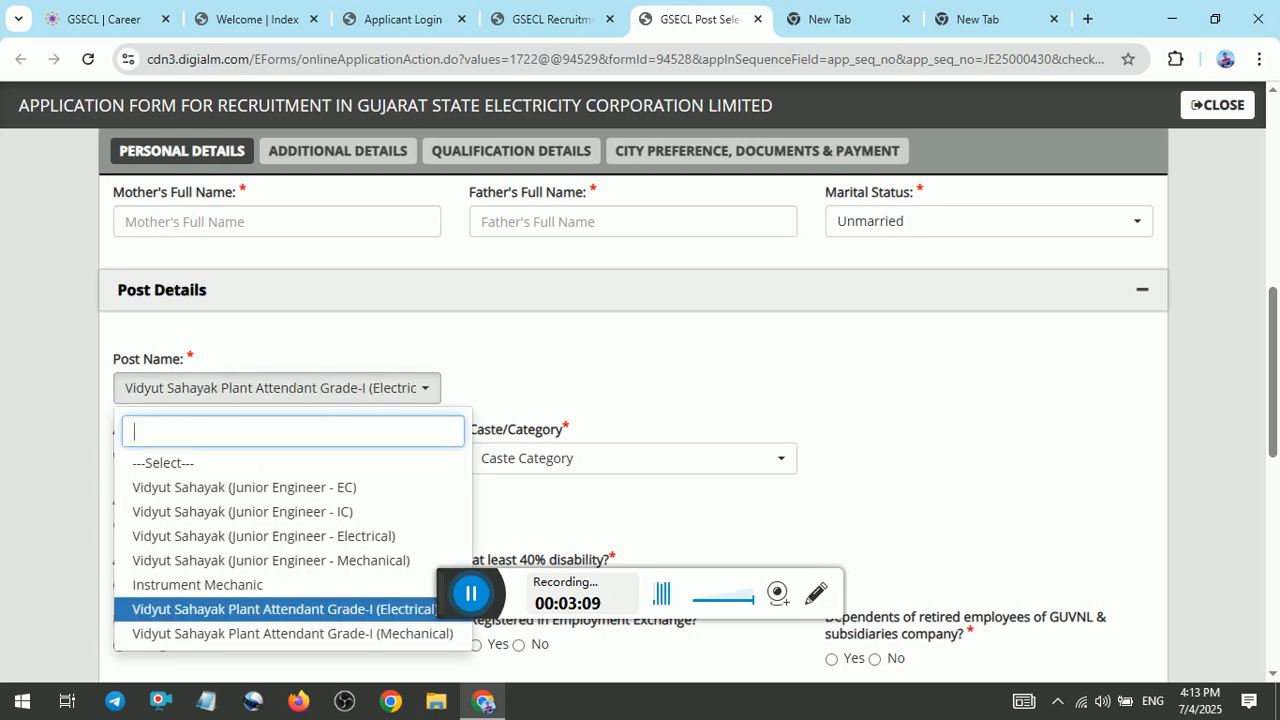
pyautogui.click(240, 633)
pyautogui.click(305, 398)
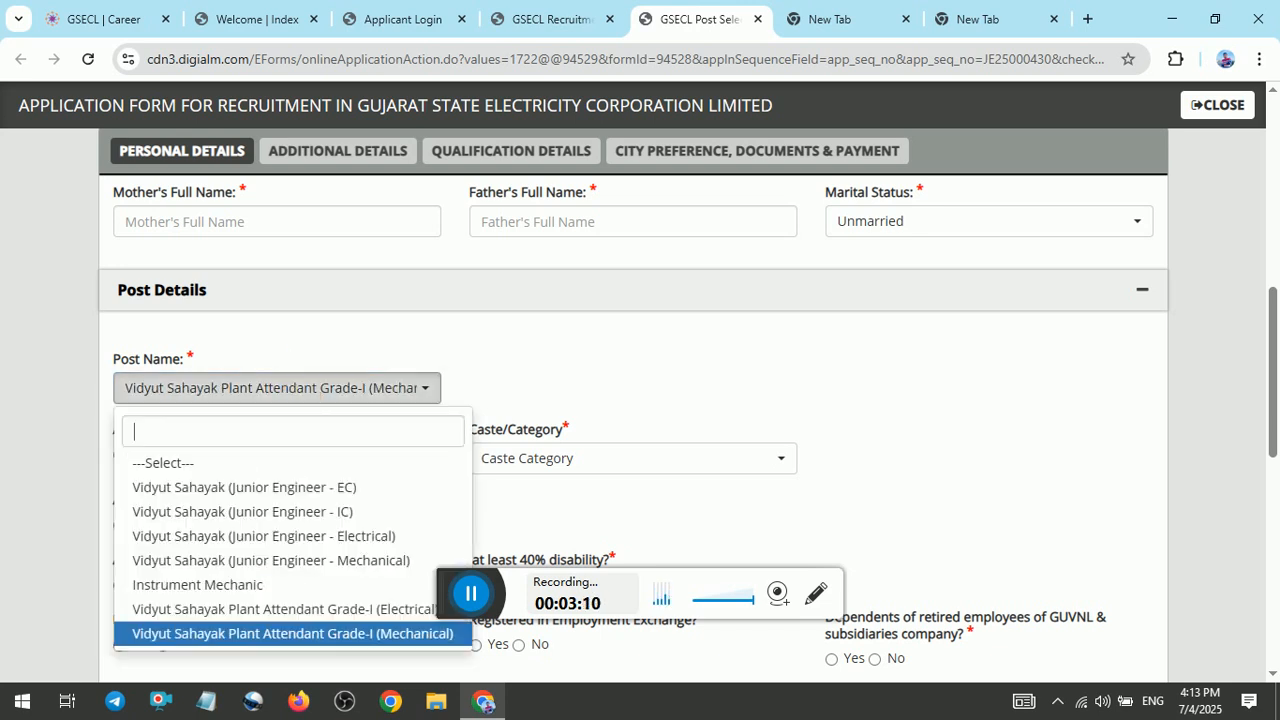
pyautogui.click(235, 610)
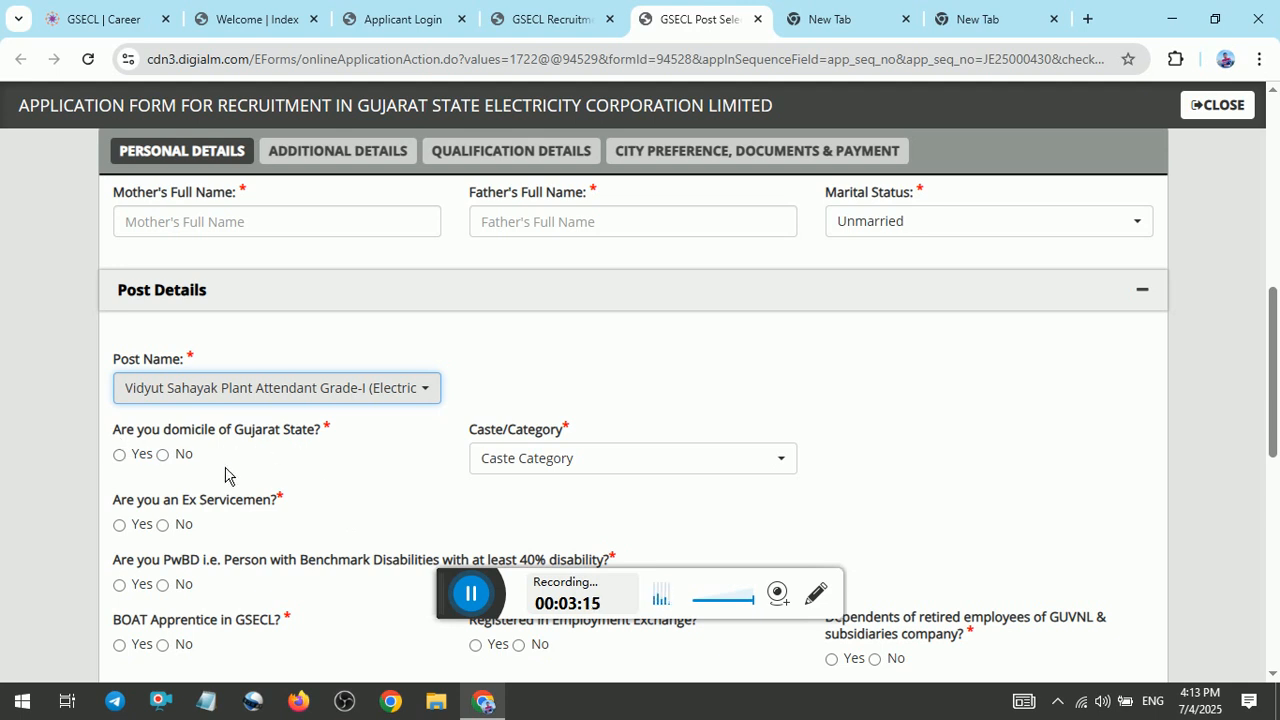
# Answer Yes to being domiciled in Gujarat State and set the caste category to General(UR).
pyautogui.click(143, 456)
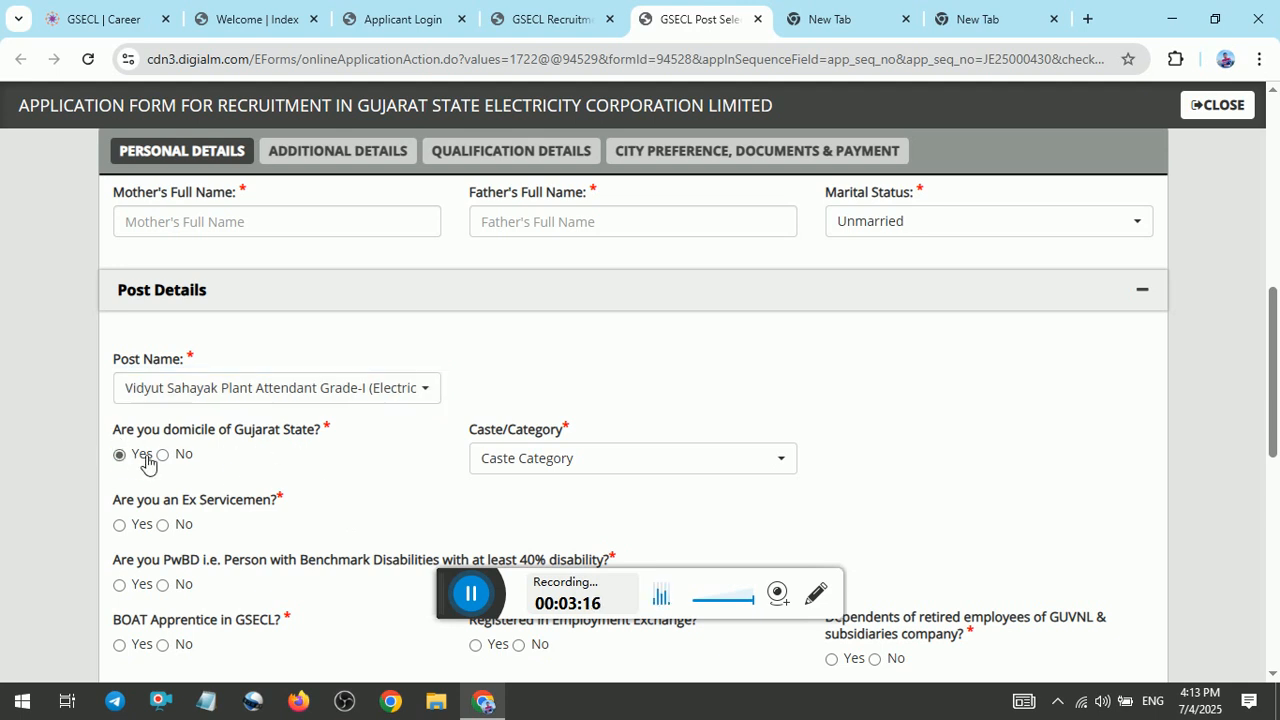
pyautogui.click(523, 468)
pyautogui.click(530, 326)
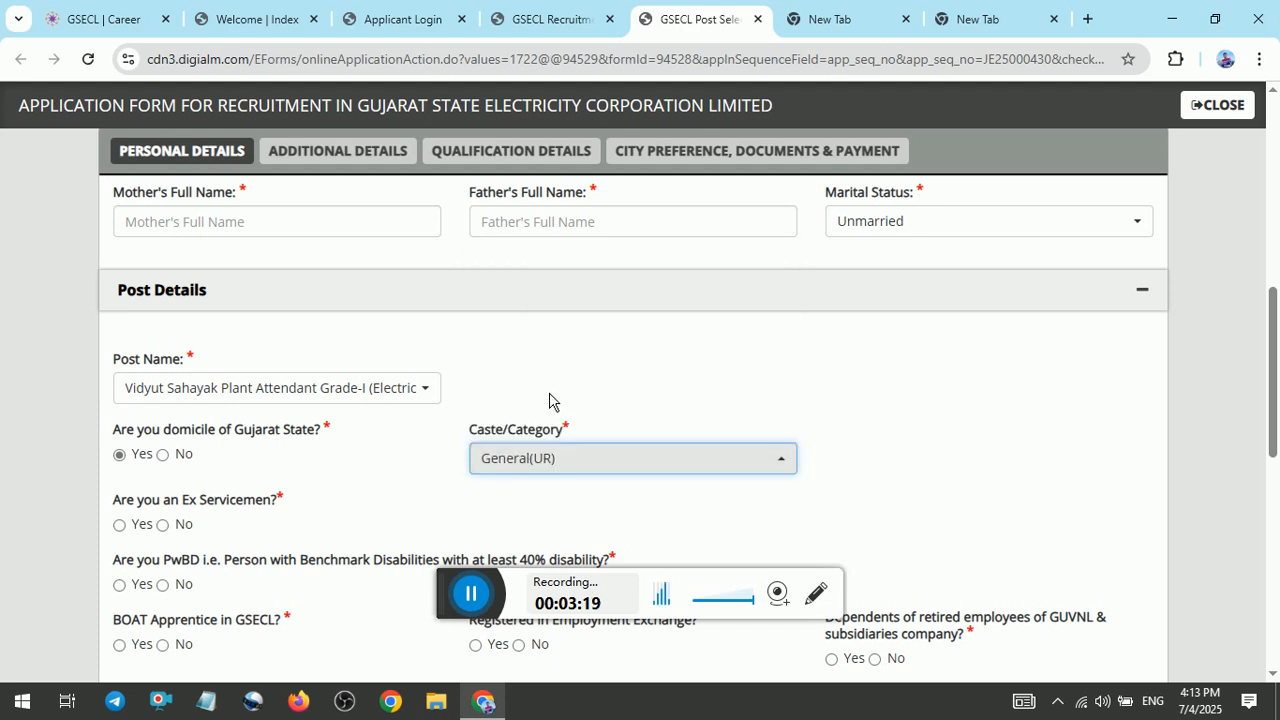
# Try the SC, ST, EWS and SEBC options for the caste category and return it to General(UR).
pyautogui.click(537, 462)
pyautogui.click(500, 349)
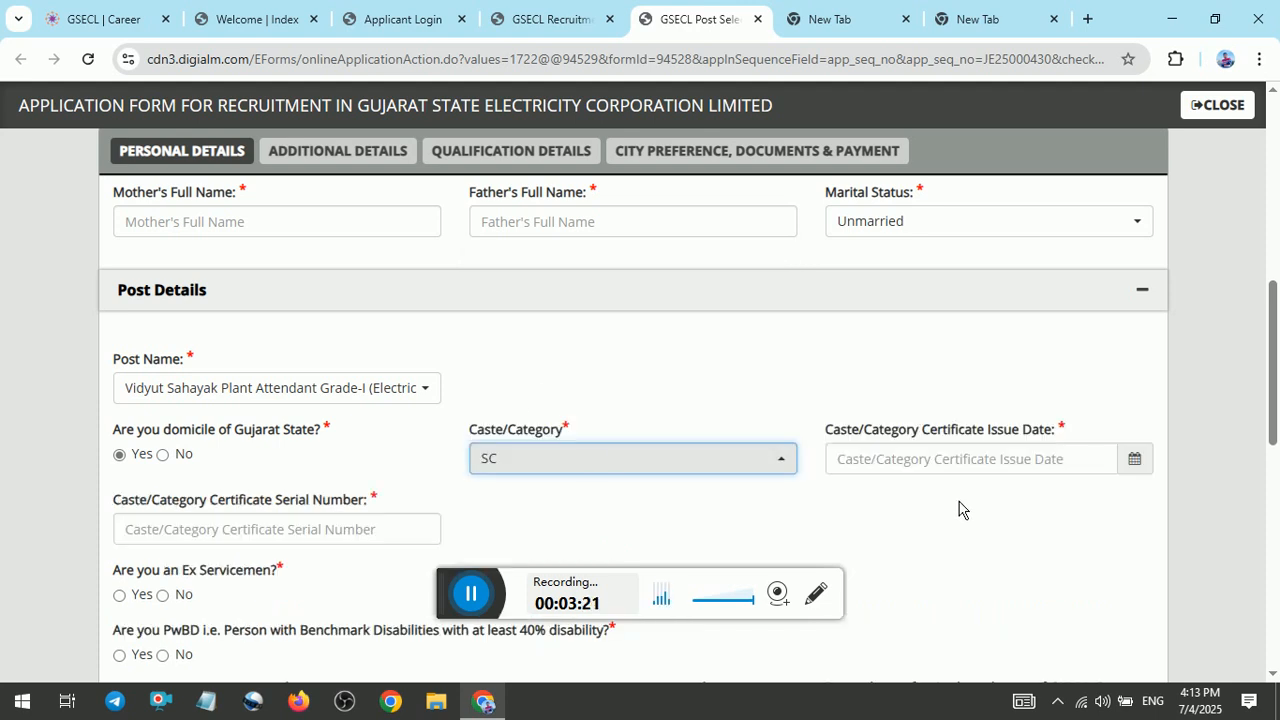
pyautogui.click(691, 466)
pyautogui.click(491, 374)
pyautogui.click(552, 456)
pyautogui.click(534, 399)
pyautogui.click(637, 468)
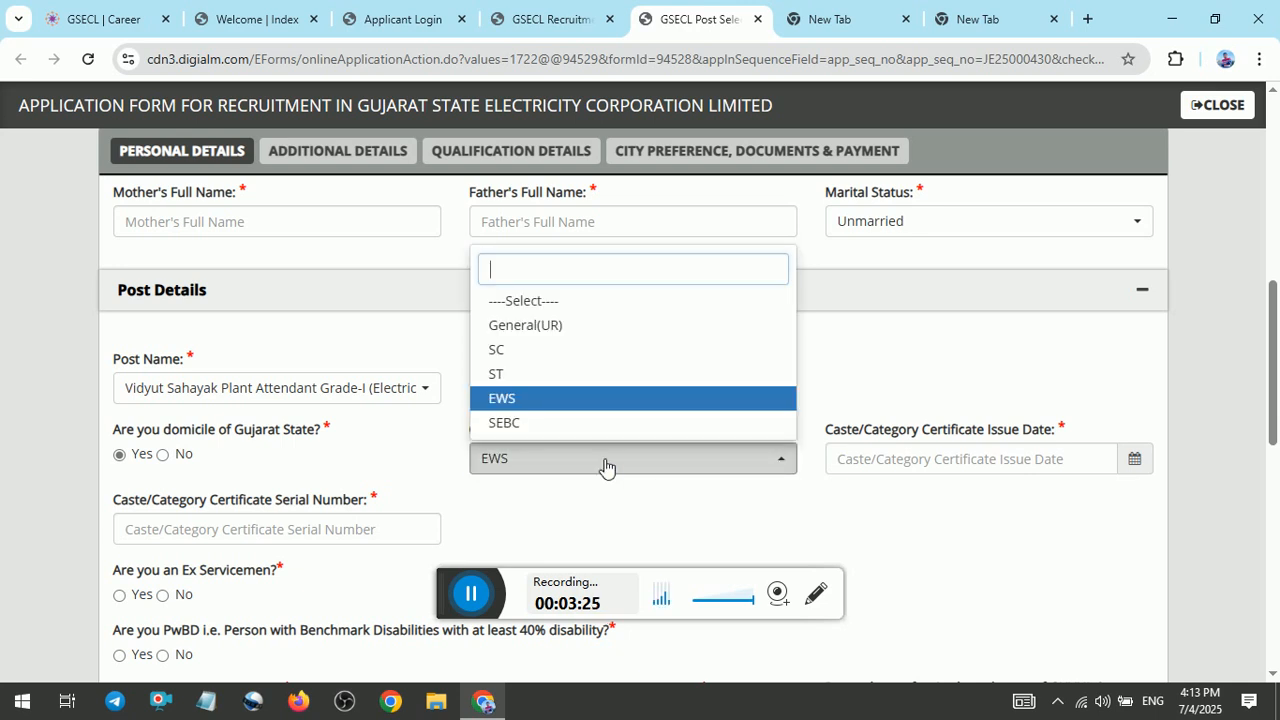
pyautogui.click(548, 424)
pyautogui.click(588, 457)
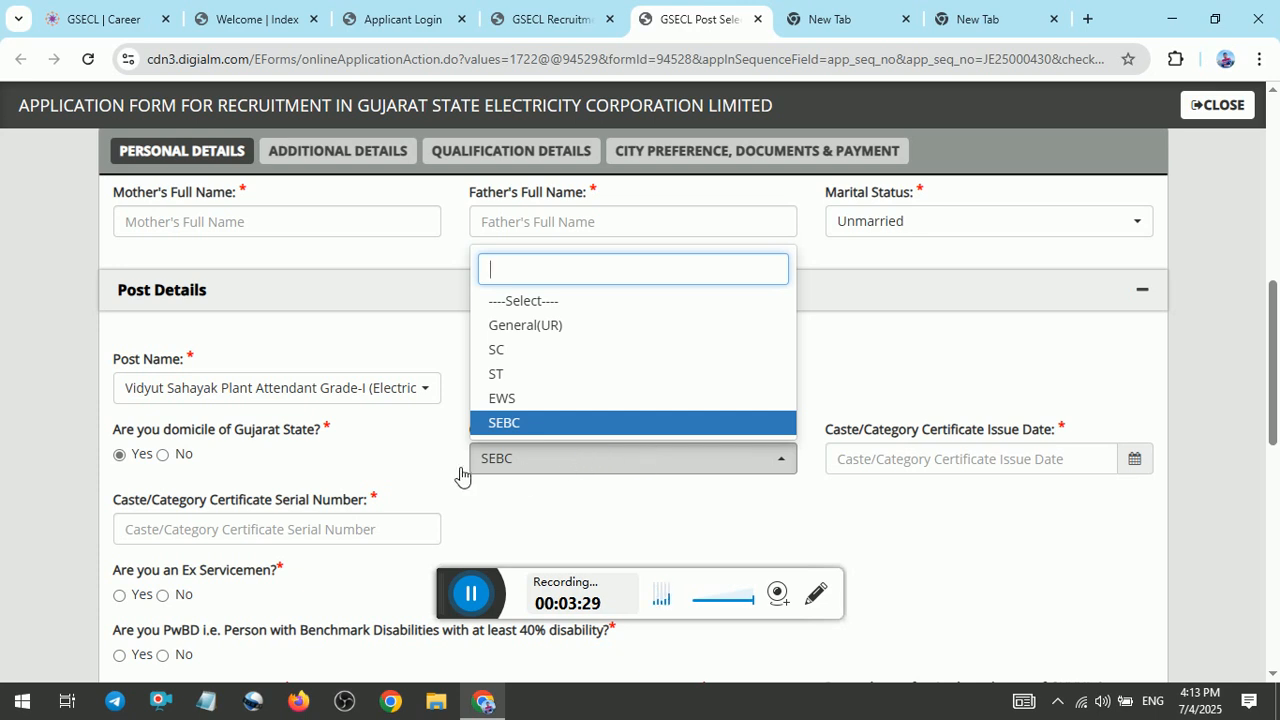
pyautogui.click(518, 327)
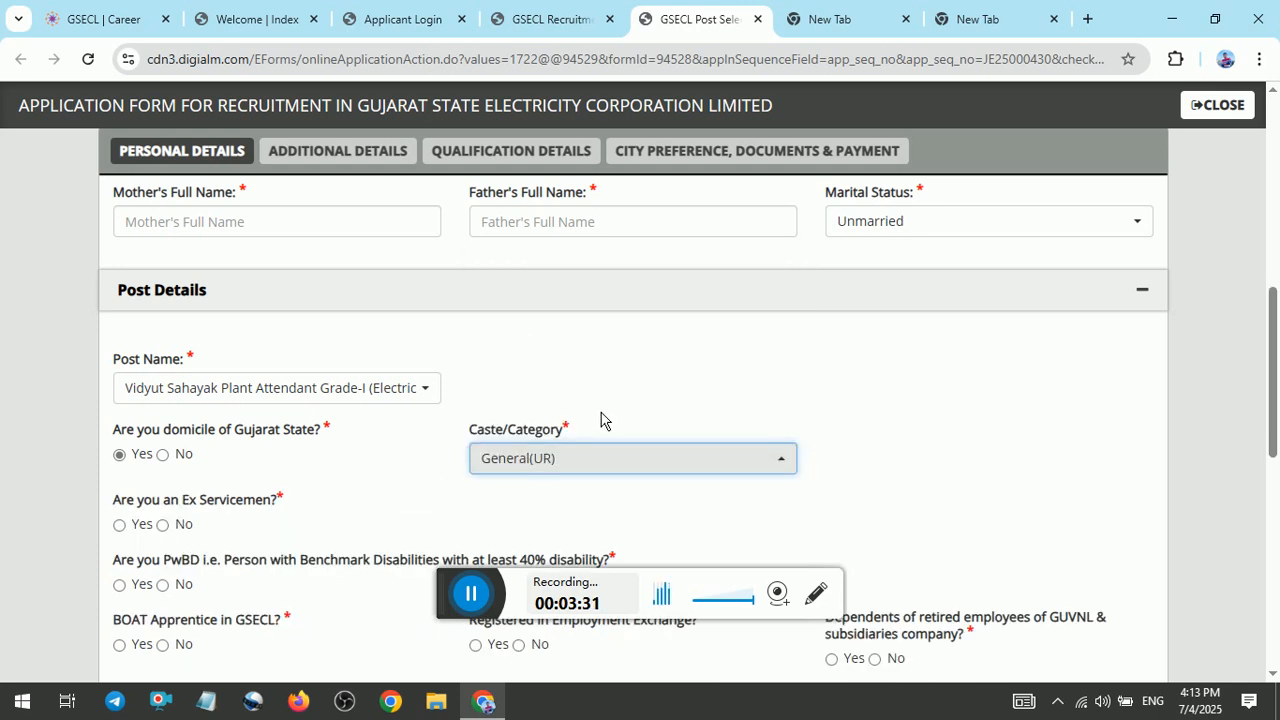
# Answer No to the Ex Servicemen question in the post details.
pyautogui.scroll(-1, 1273, 382)
pyautogui.moveTo(1273, 413); pyautogui.dragTo(1273, 430)
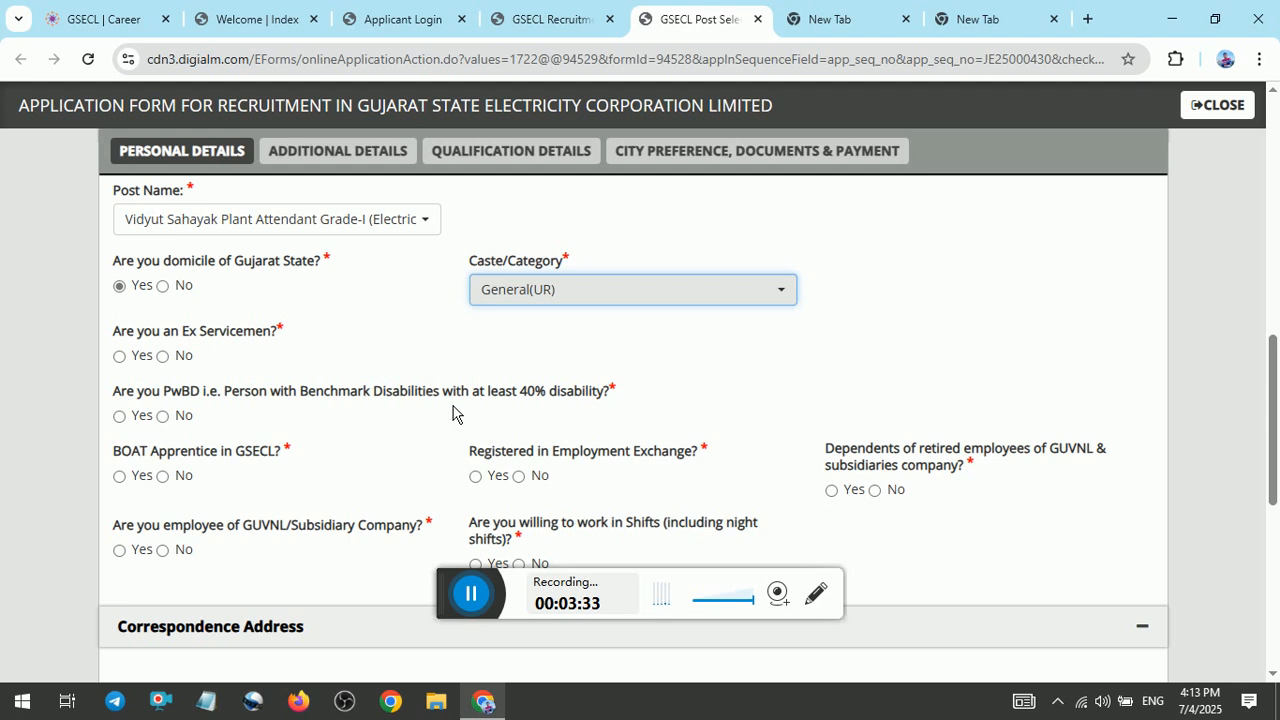
pyautogui.click(173, 363)
pyautogui.click(172, 362)
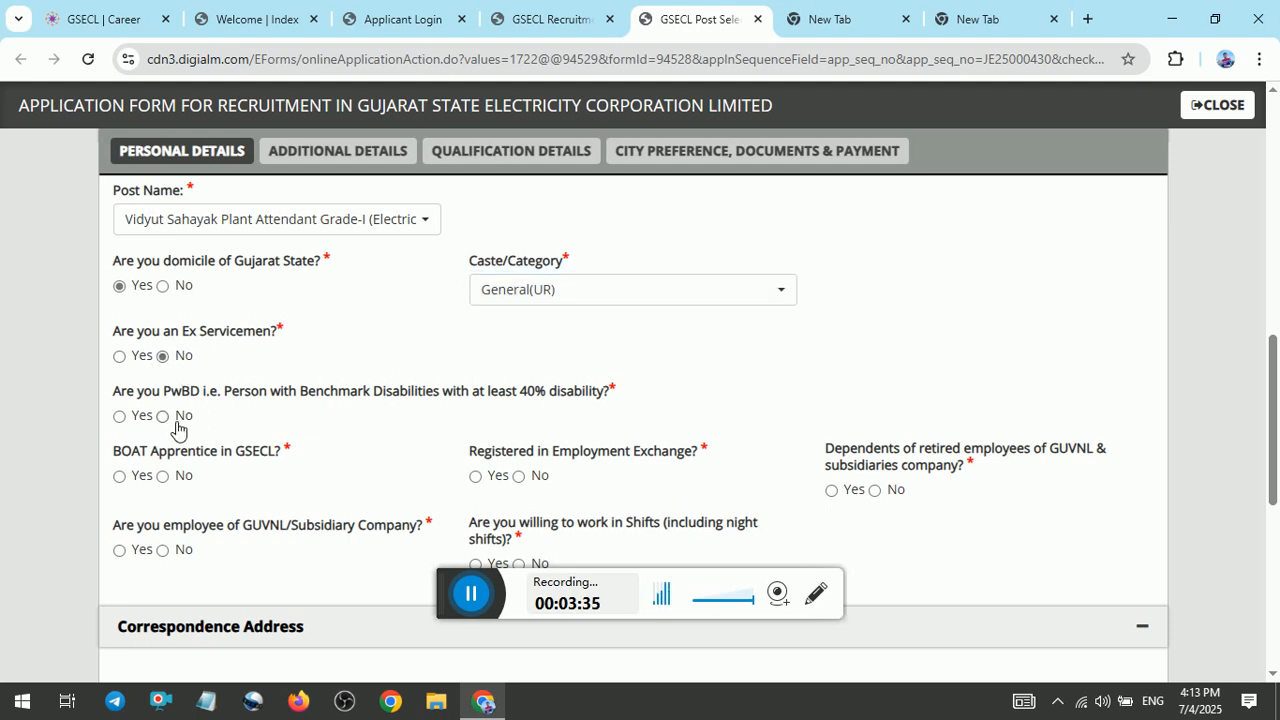
# Answer No to the PwBD, BOAT Apprentice and Employment Exchange questions, trying Yes for Employment Exchange before settling on No.
pyautogui.click(181, 417)
pyautogui.click(184, 480)
pyautogui.click(488, 478)
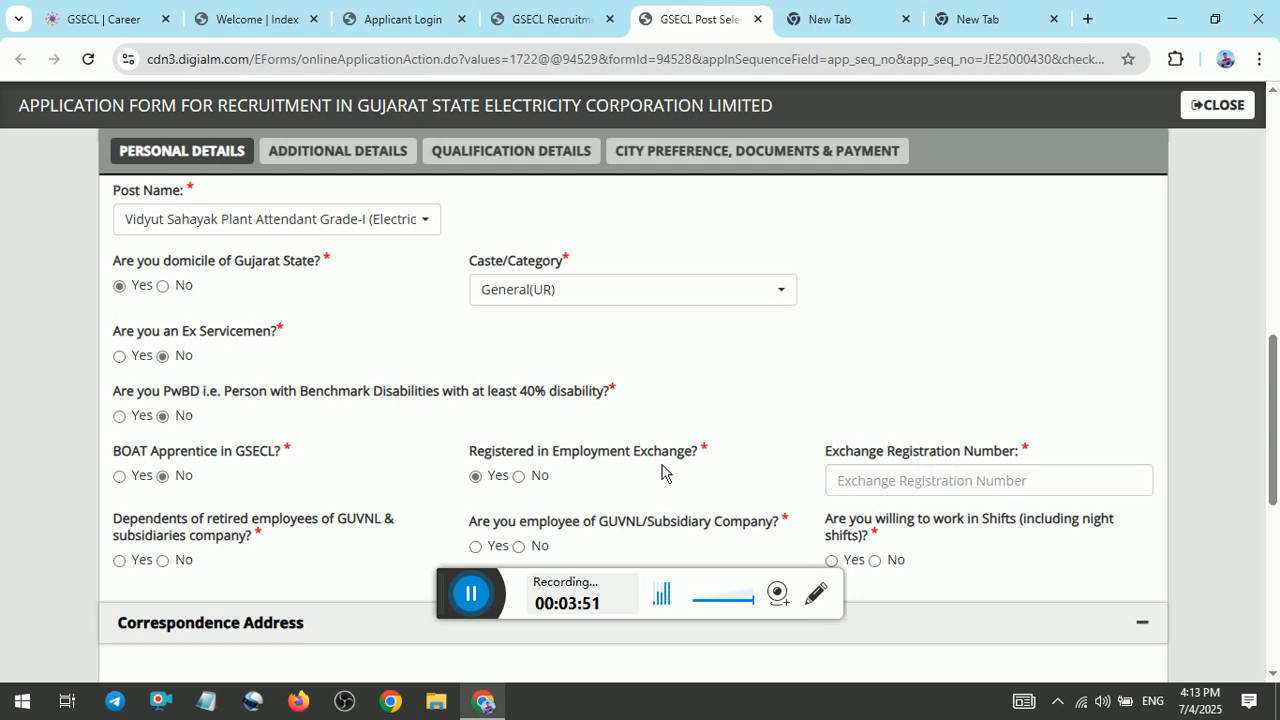
pyautogui.click(532, 479)
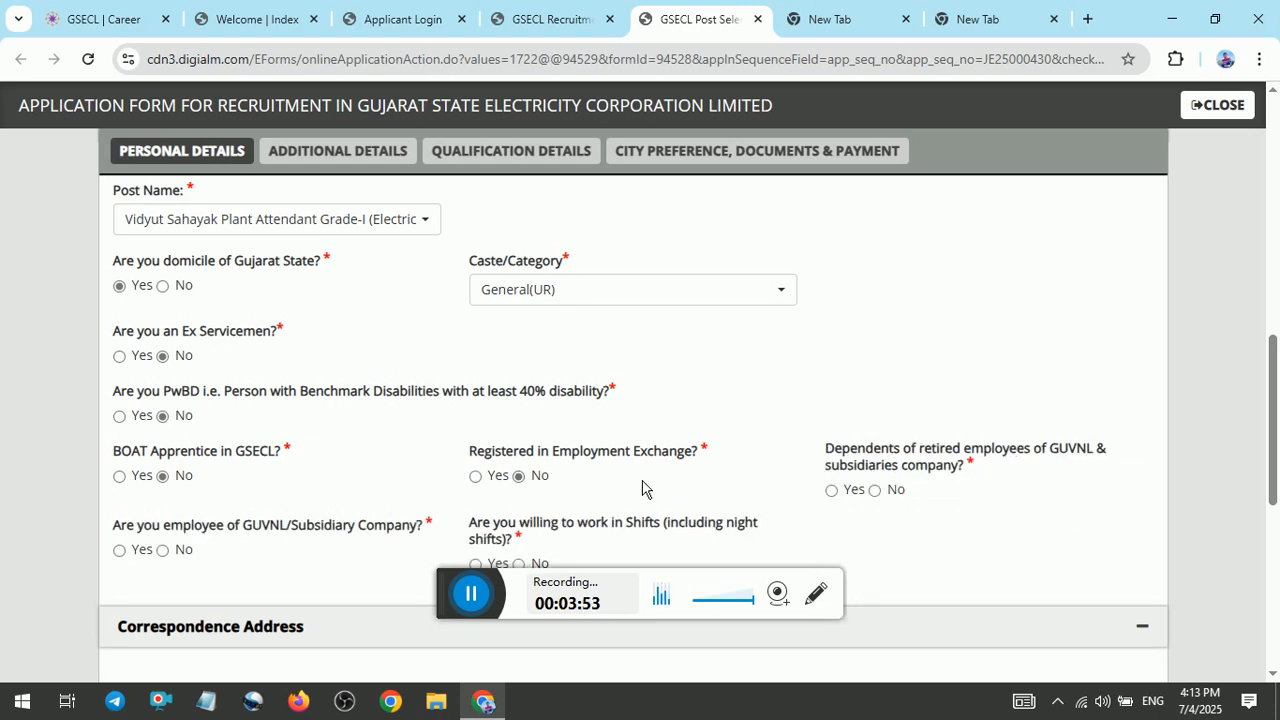
# Answer No to being a dependent of retired GUVNL employees and to being a GUVNL employee, and Yes to working in shifts.
pyautogui.scroll(-1, 1130, 490)
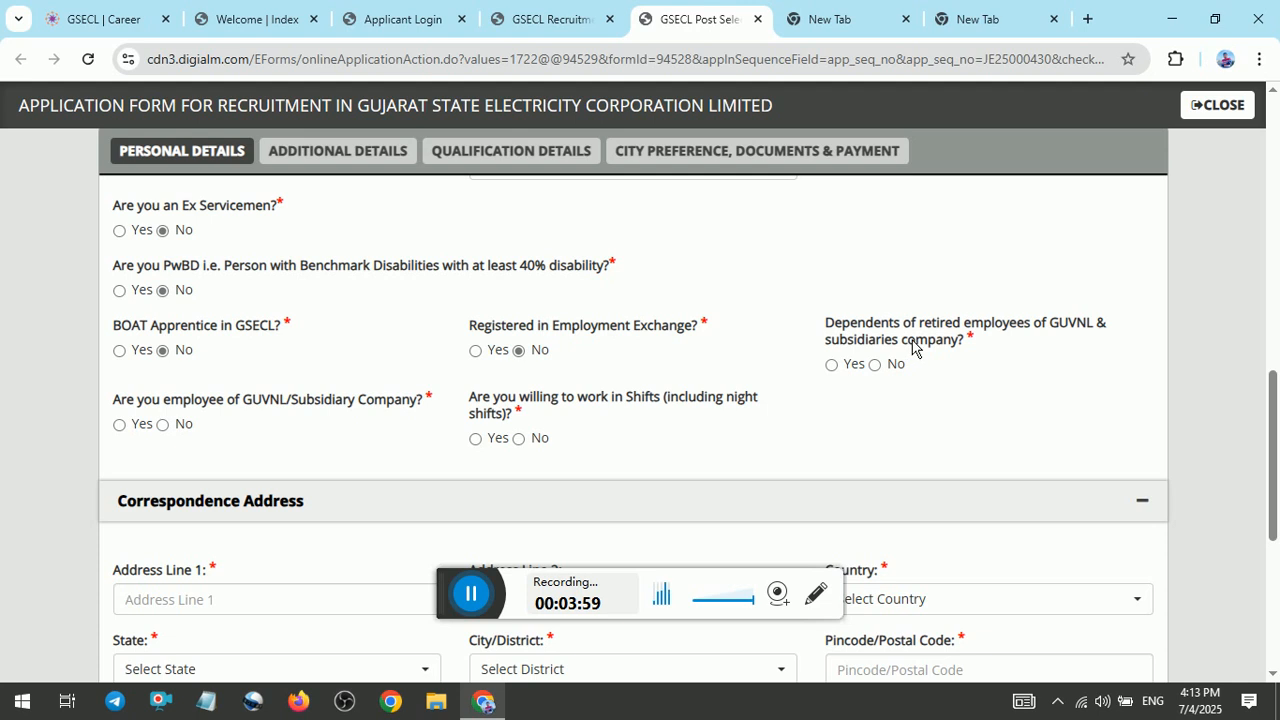
pyautogui.click(892, 367)
pyautogui.click(164, 424)
pyautogui.click(490, 443)
# Set the state in the Correspondence Address to Gujarat.
pyautogui.scroll(-3, 637, 420)
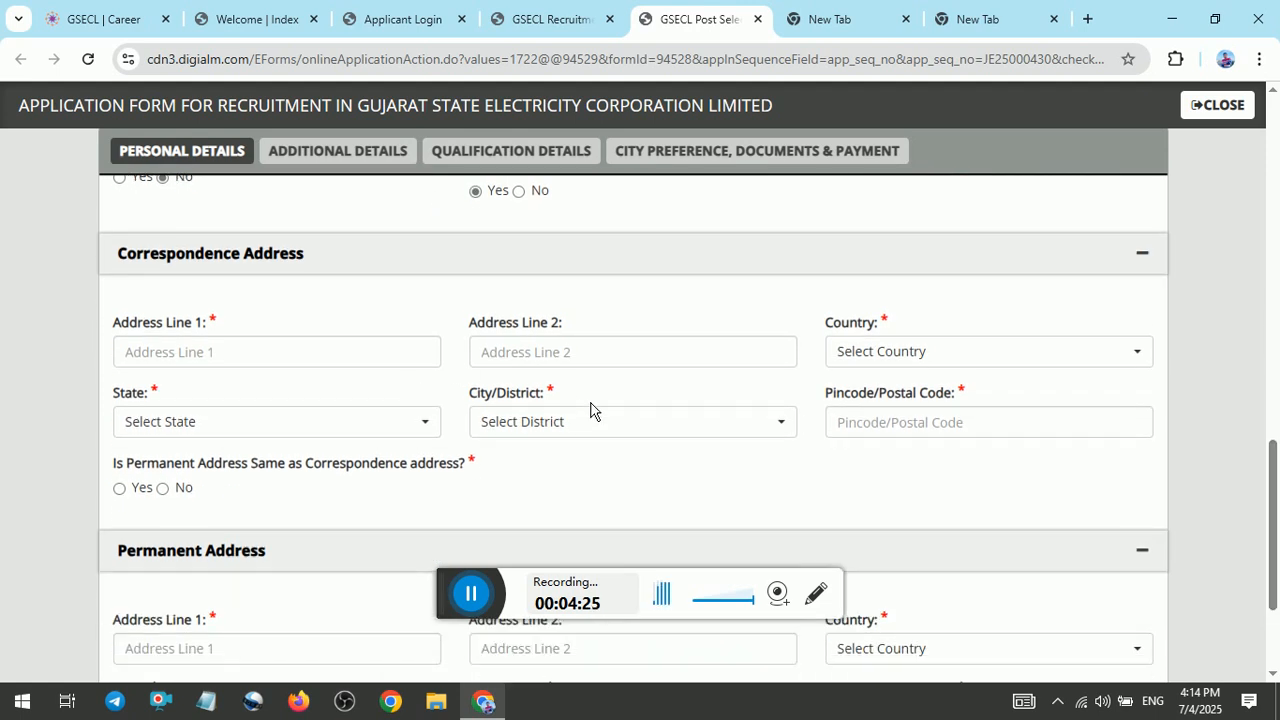
pyautogui.click(297, 430)
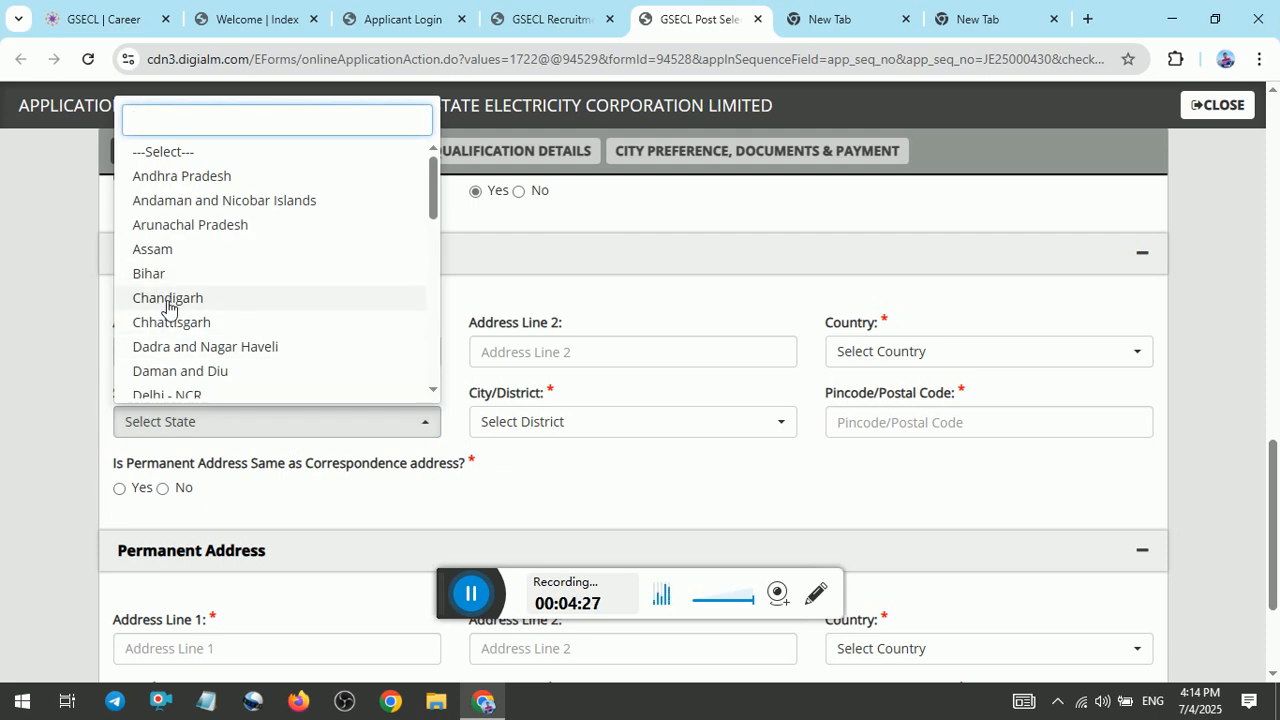
pyautogui.write('G')
pyautogui.click(168, 289)
pyautogui.click(213, 296)
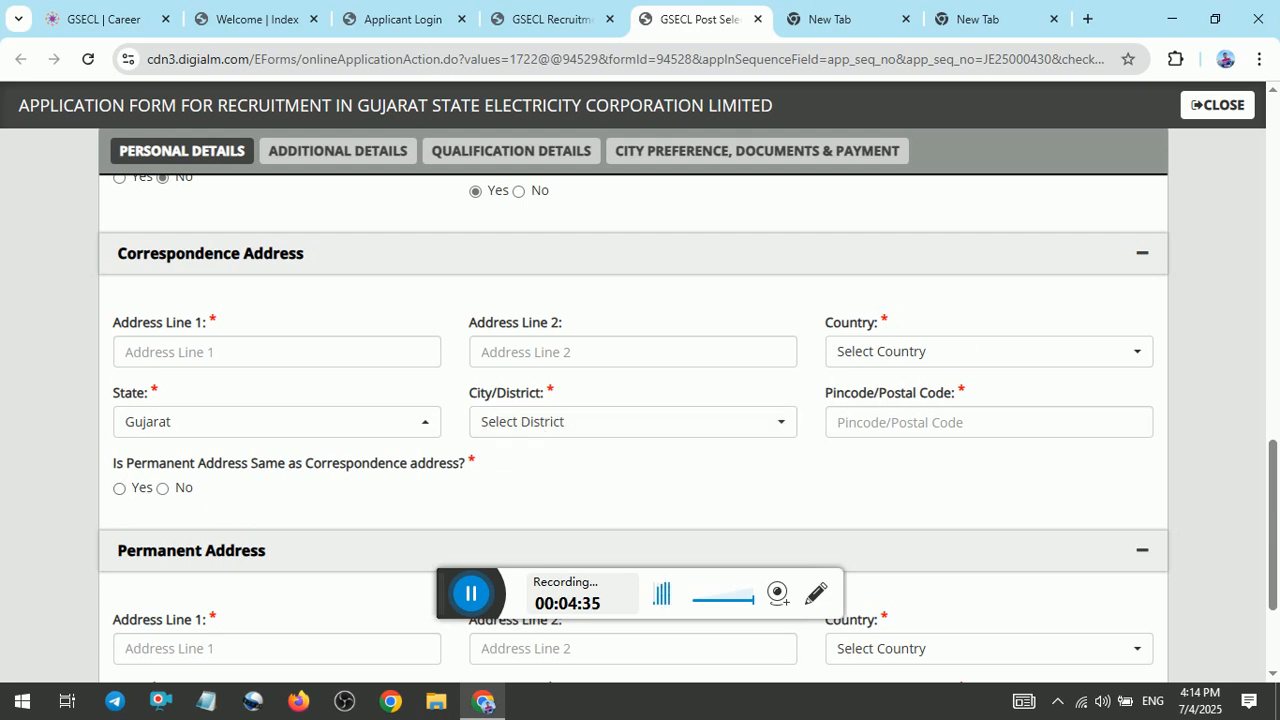
# Move on from the personal details to the Additional Details section of the application.
pyautogui.scroll(-2, 640, 400)
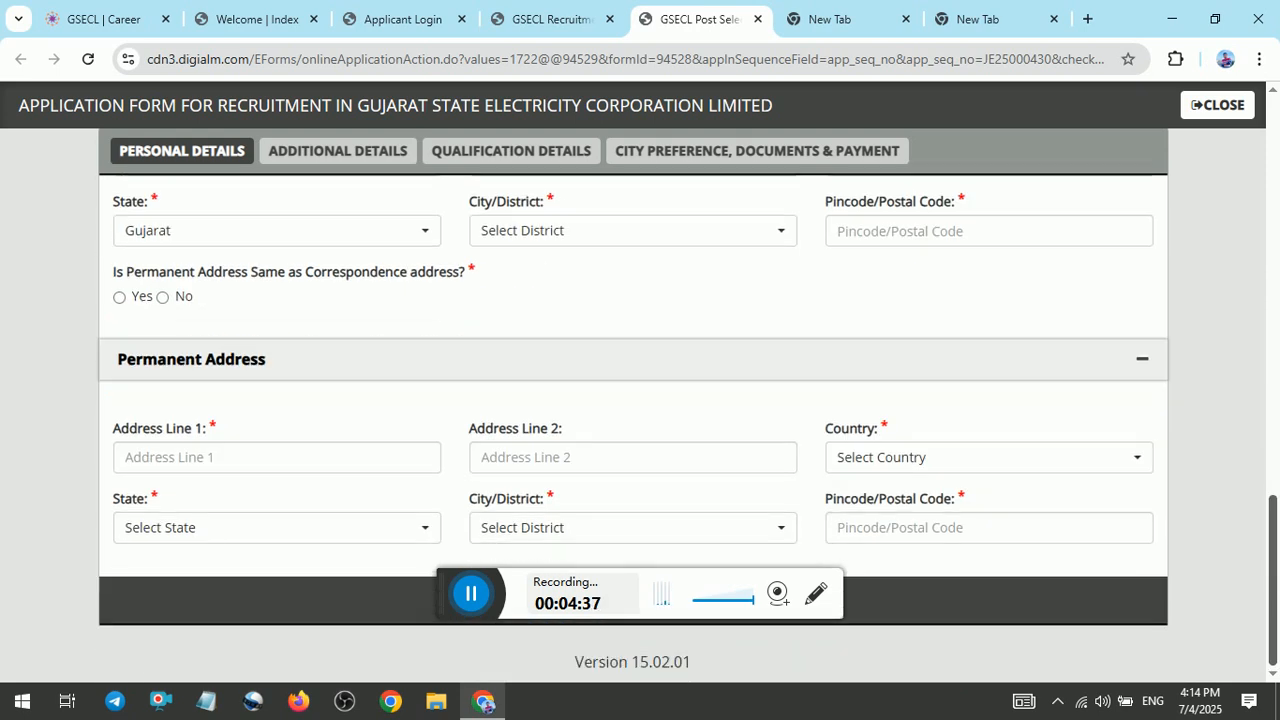
pyautogui.moveTo(450, 585); pyautogui.dragTo(873, 643)
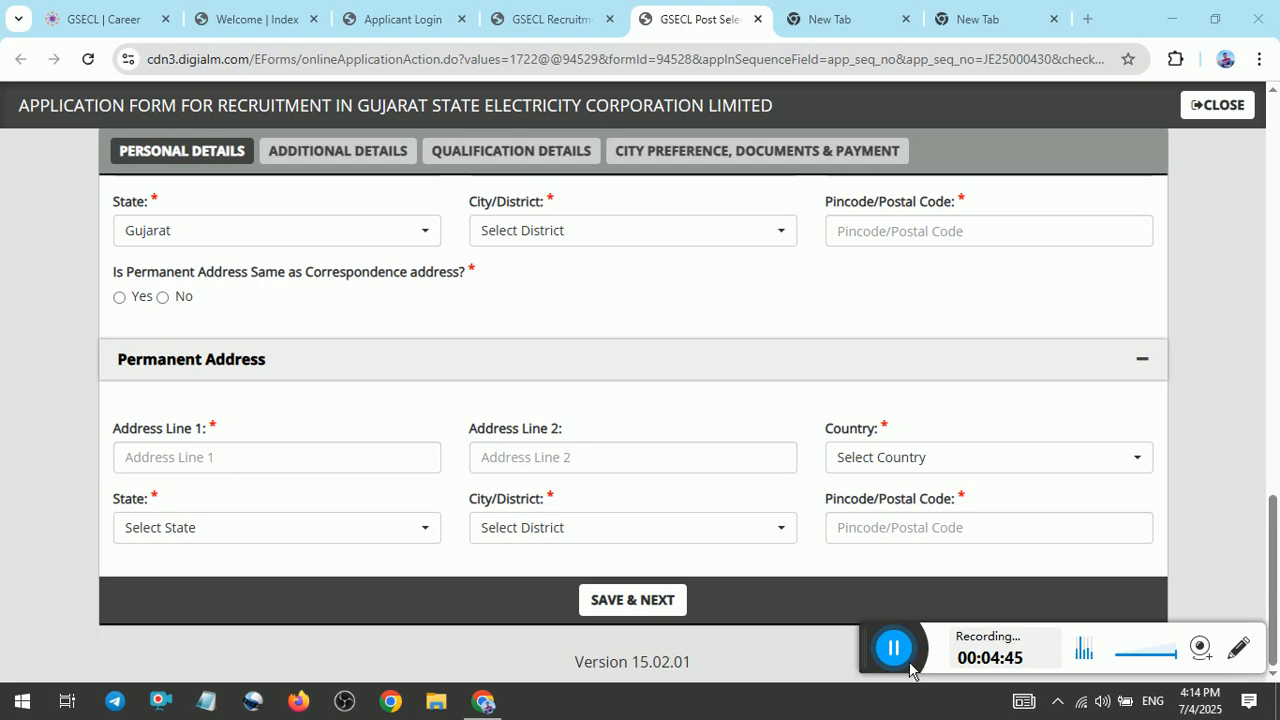
pyautogui.moveTo(912, 666); pyautogui.dragTo(921, 695)
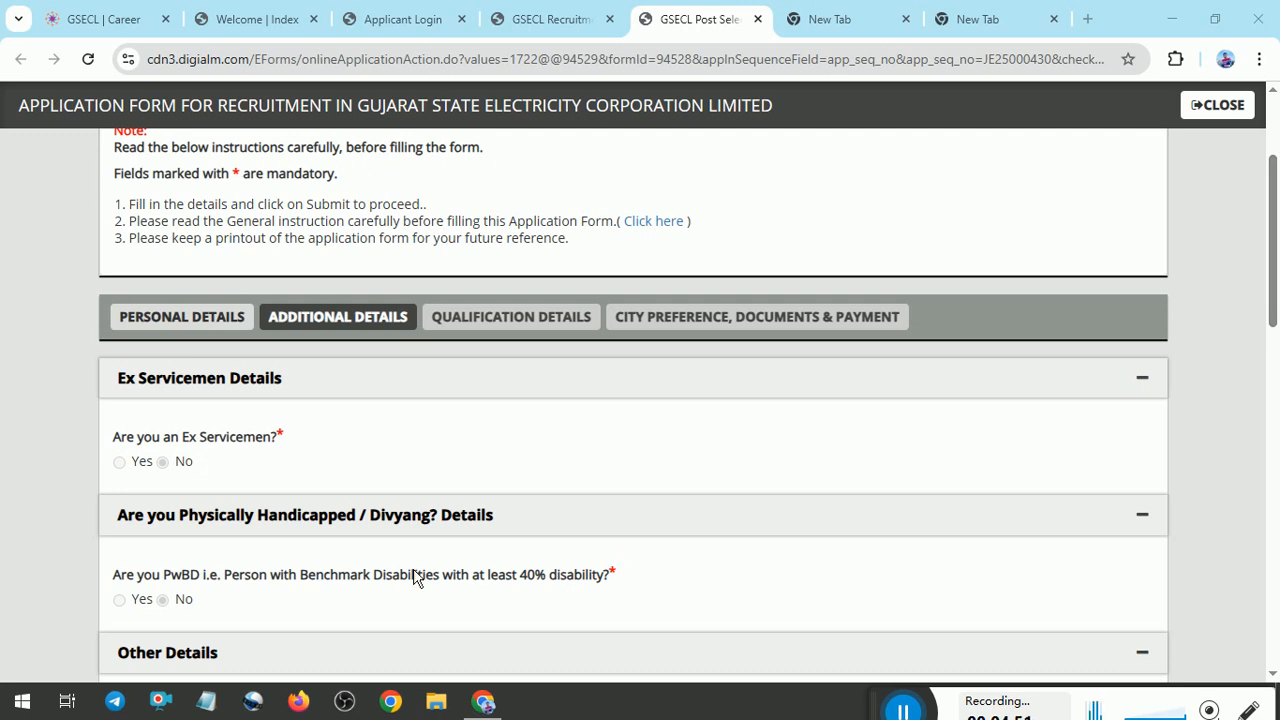
# Answer No to all the questions on criminal cases, arrests, convictions, bonds, unfair means, court proceedings and pending enquiries under Other Details.
pyautogui.scroll(-4, 633, 420)
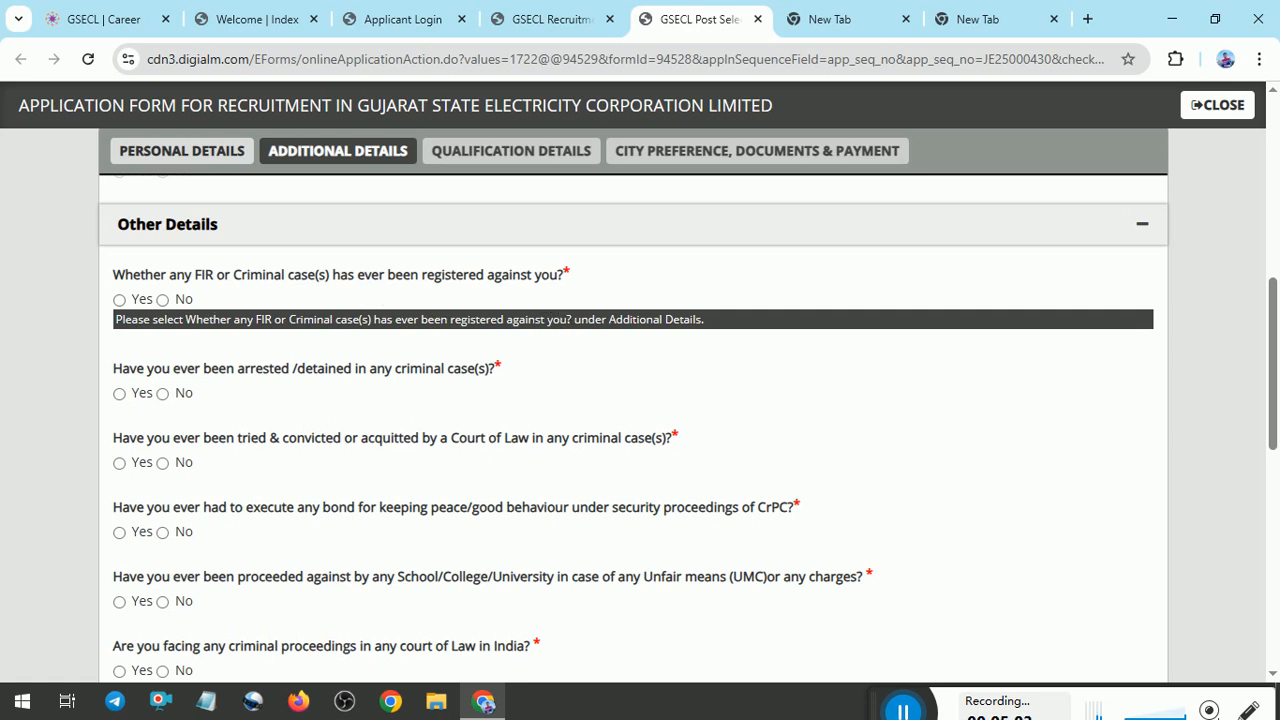
pyautogui.click(180, 303)
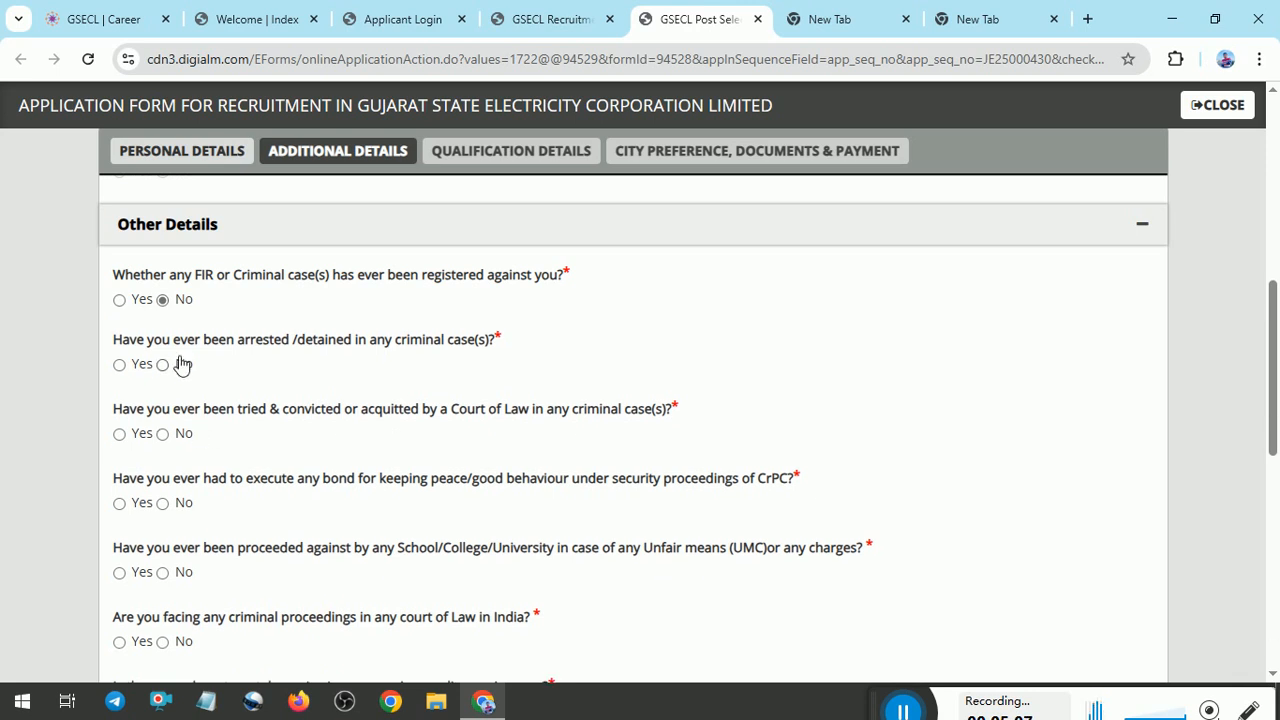
pyautogui.click(178, 366)
pyautogui.click(181, 438)
pyautogui.click(178, 513)
pyautogui.click(189, 574)
pyautogui.click(162, 641)
pyautogui.scroll(-2, 420, 420)
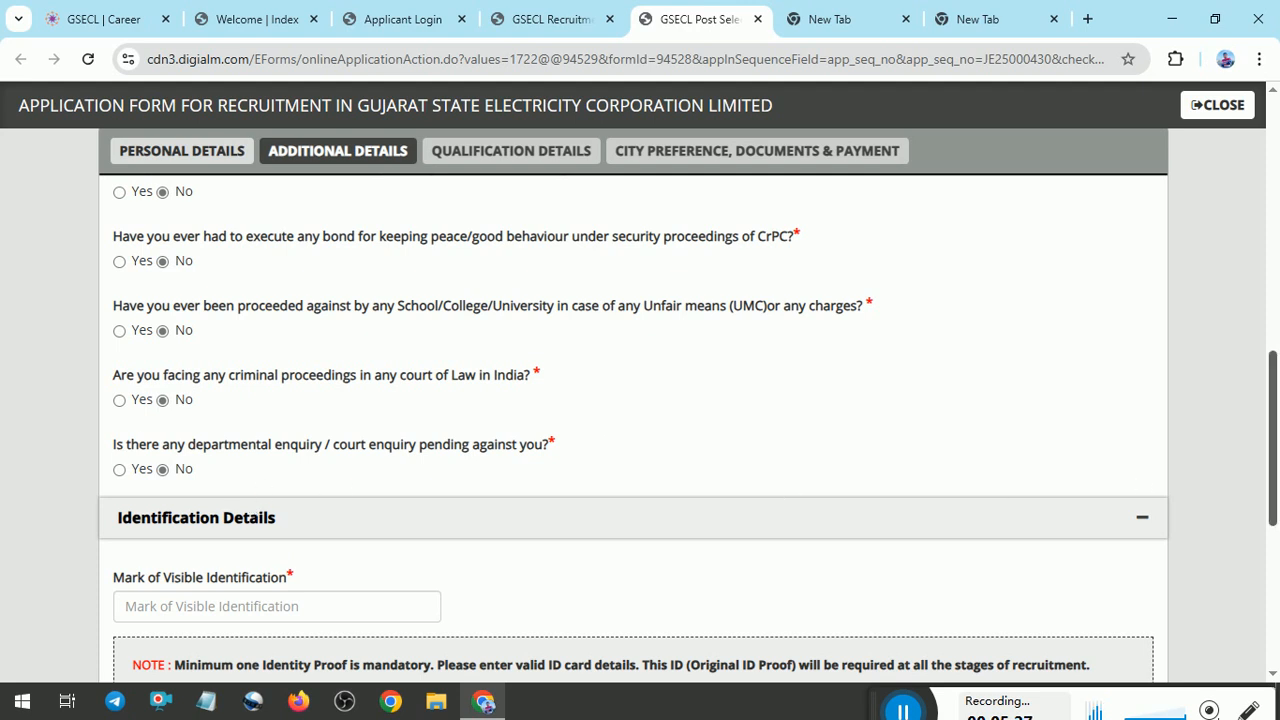
# Answer Yes for Pan Card and No for Driving License, Voter Id and Passport, briefly trying Yes for Driving License.
pyautogui.scroll(-1, 1273, 450)
pyautogui.scroll(-1, 228, 562)
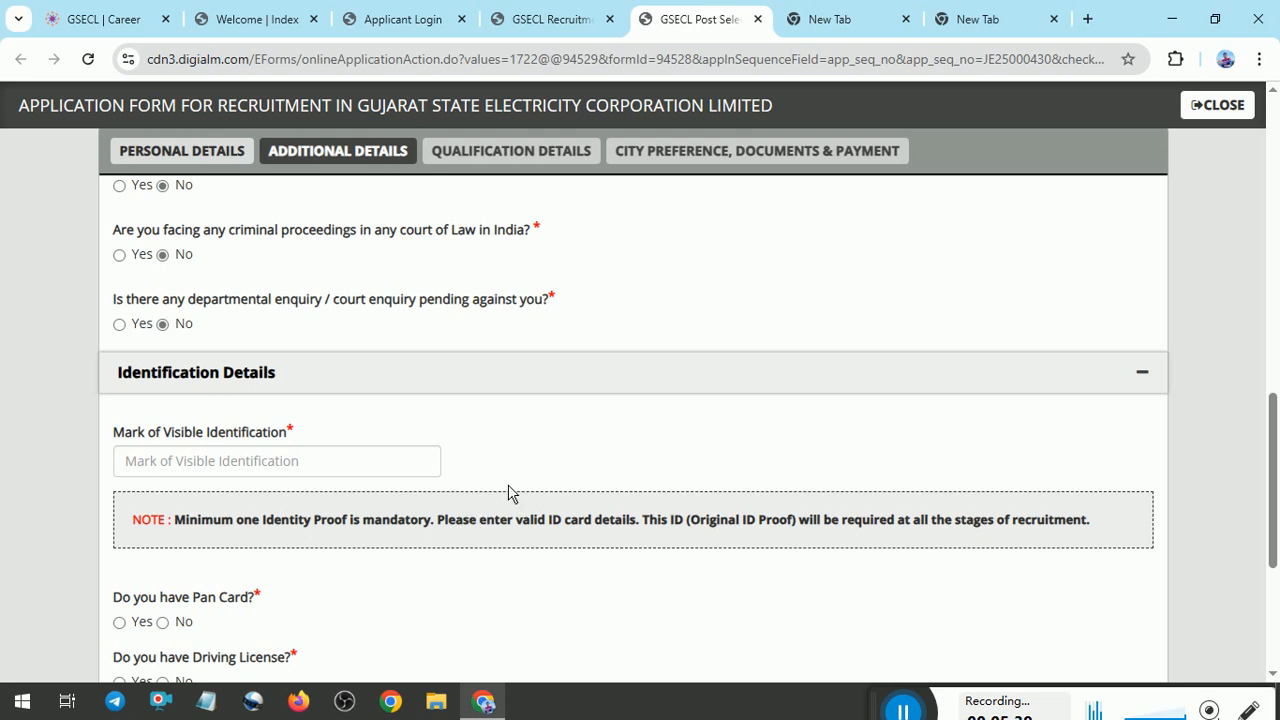
pyautogui.scroll(-2, 510, 528)
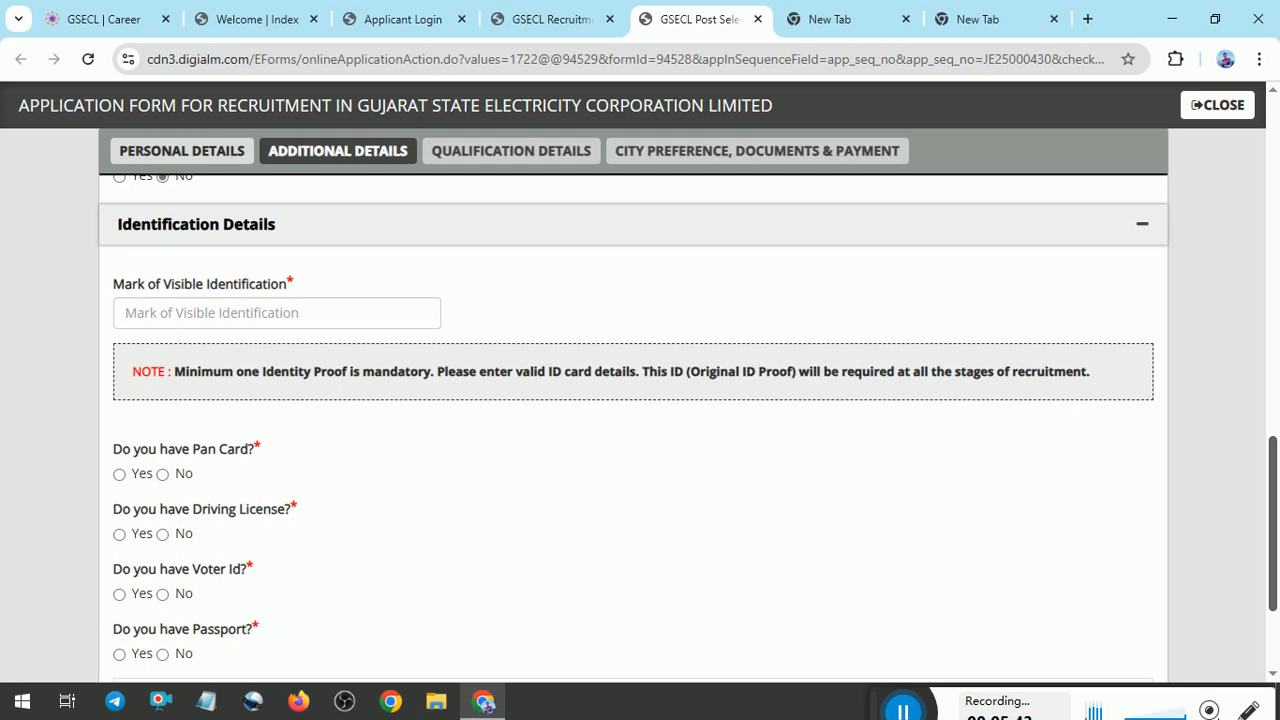
pyautogui.scroll(-2, 197, 290)
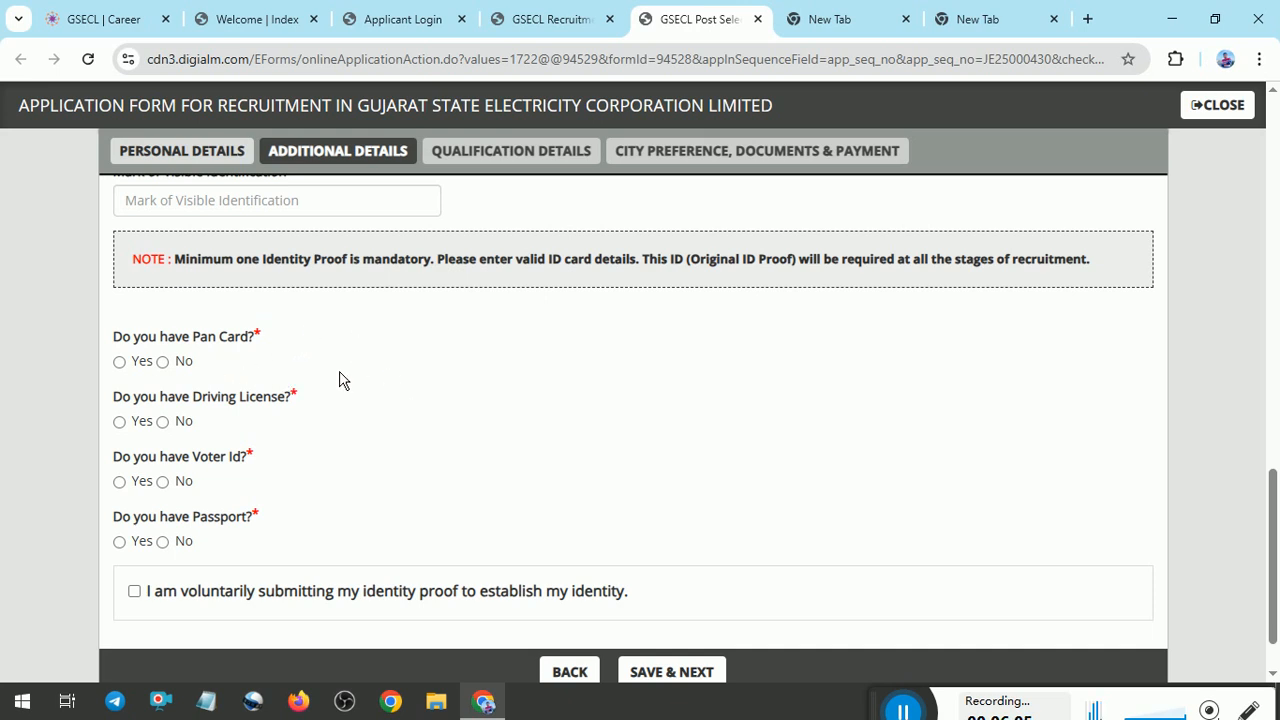
pyautogui.click(142, 364)
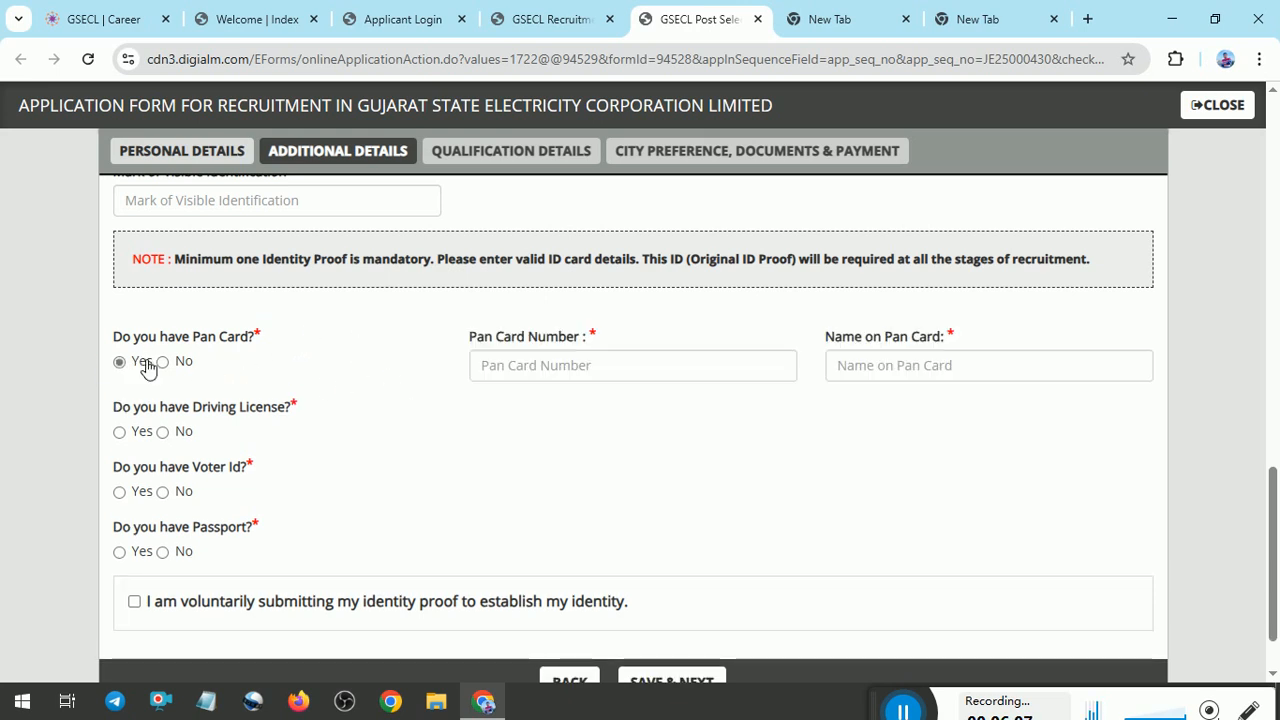
pyautogui.click(136, 444)
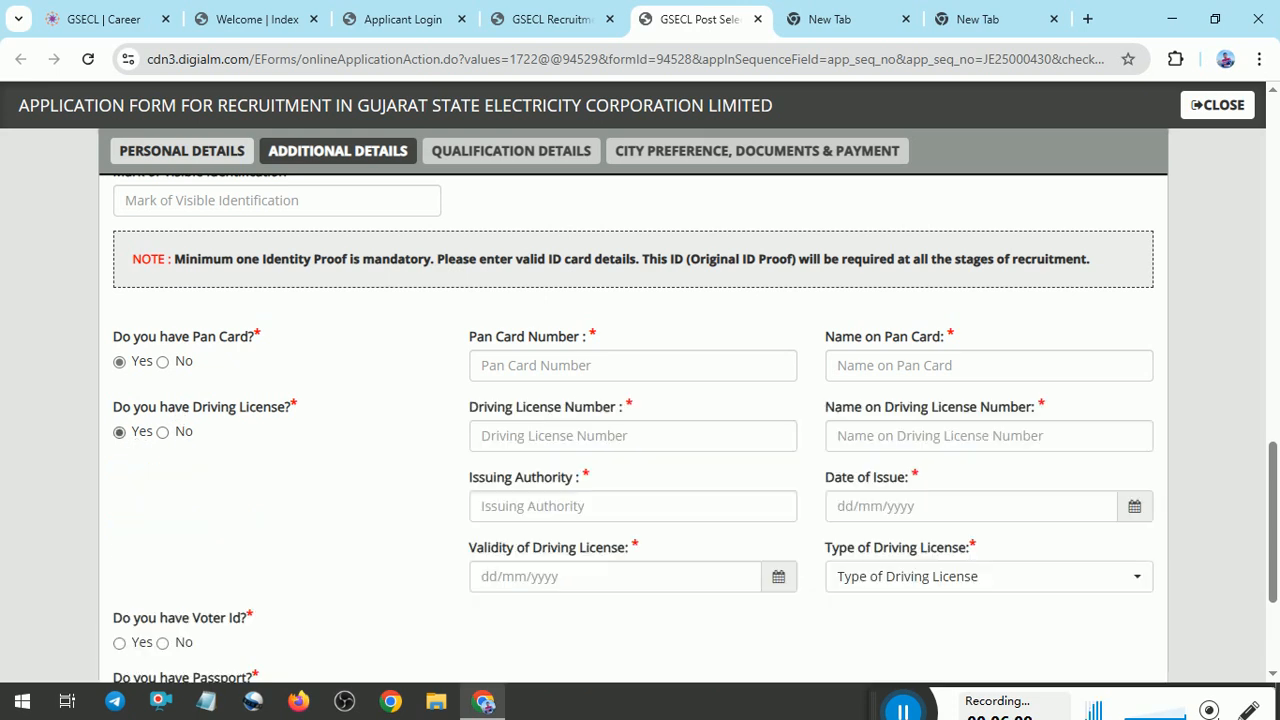
pyautogui.click(181, 436)
pyautogui.click(183, 494)
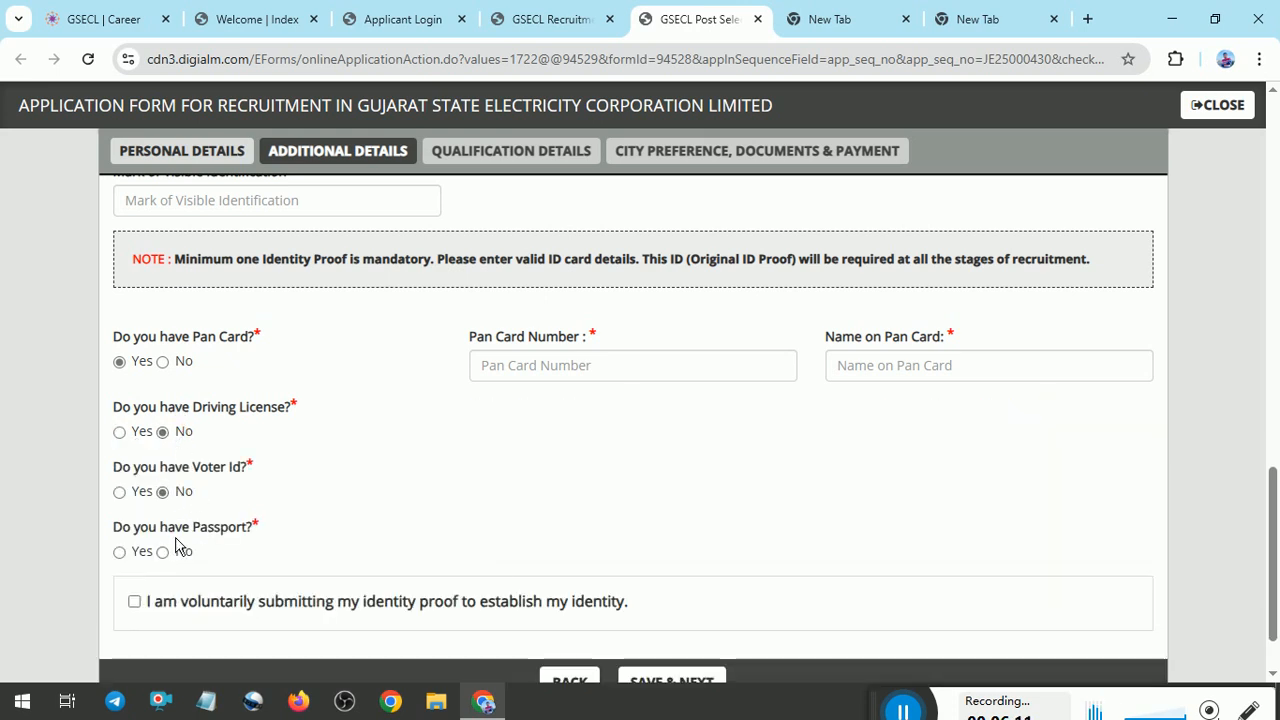
pyautogui.click(162, 551)
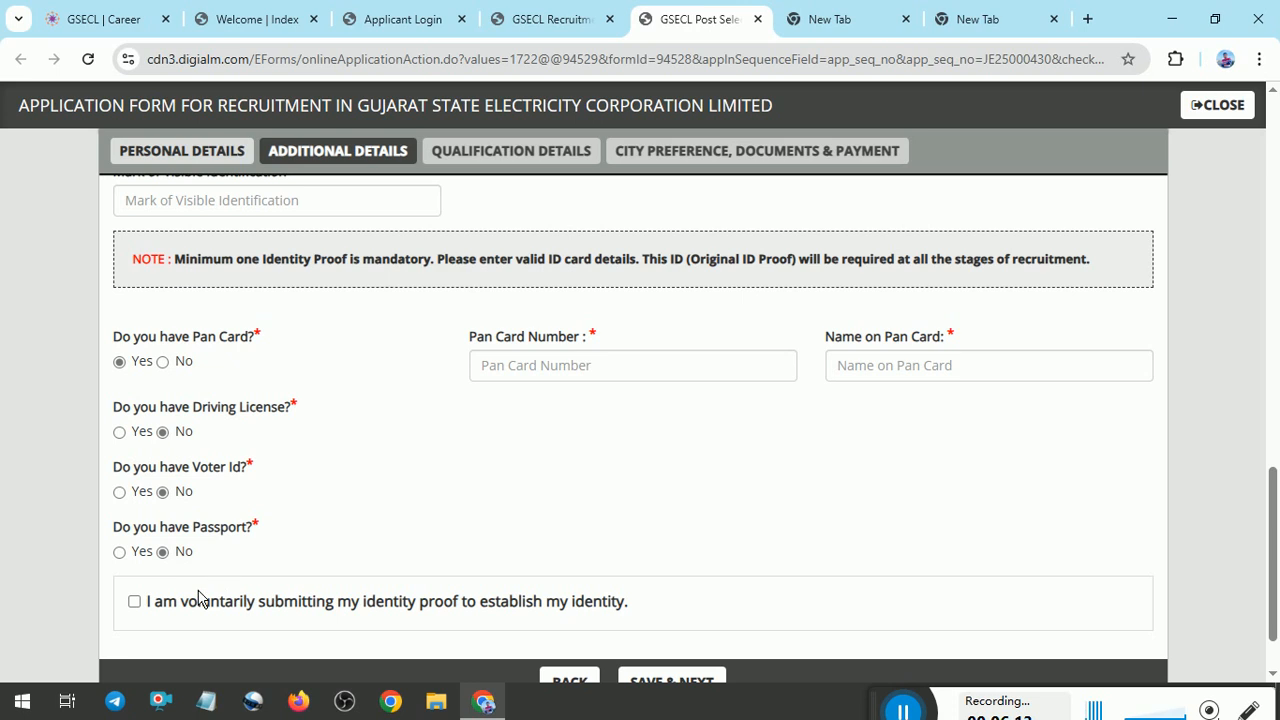
# Accept the voluntary identity proof declaration and save the additional details to continue to Qualification Details.
pyautogui.click(136, 603)
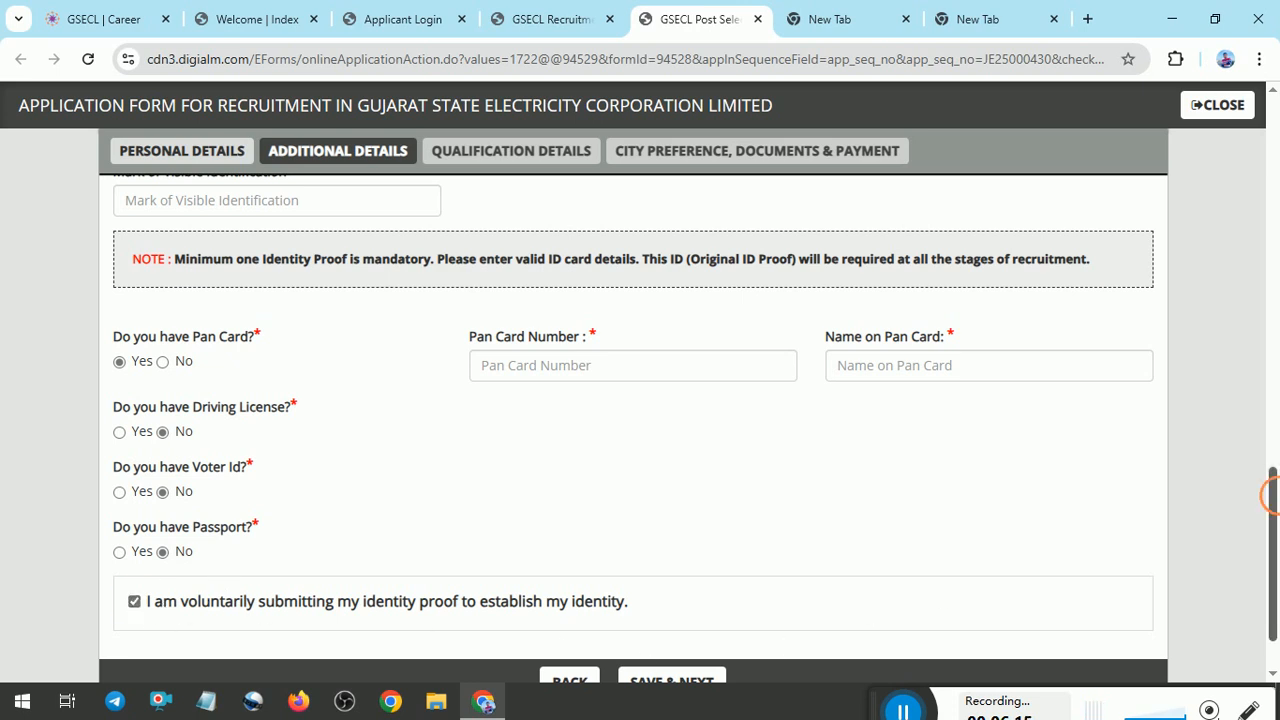
pyautogui.scroll(-1, 1234, 437)
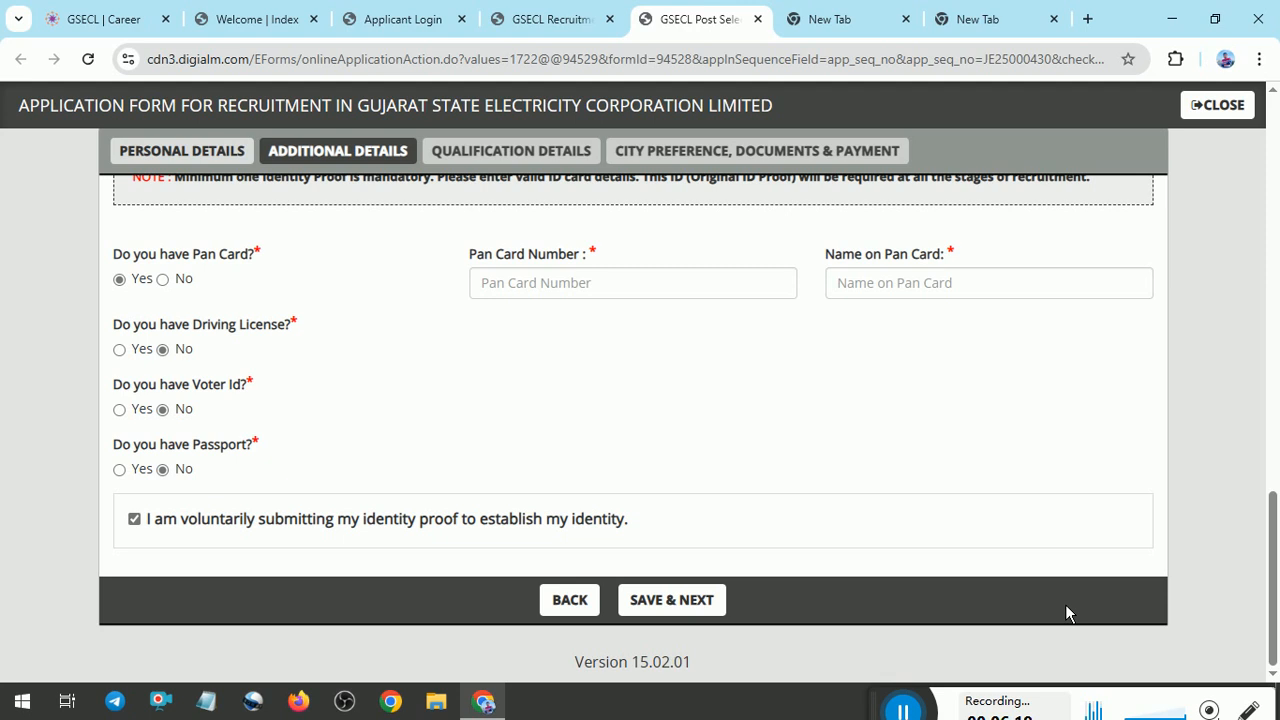
pyautogui.click(672, 600)
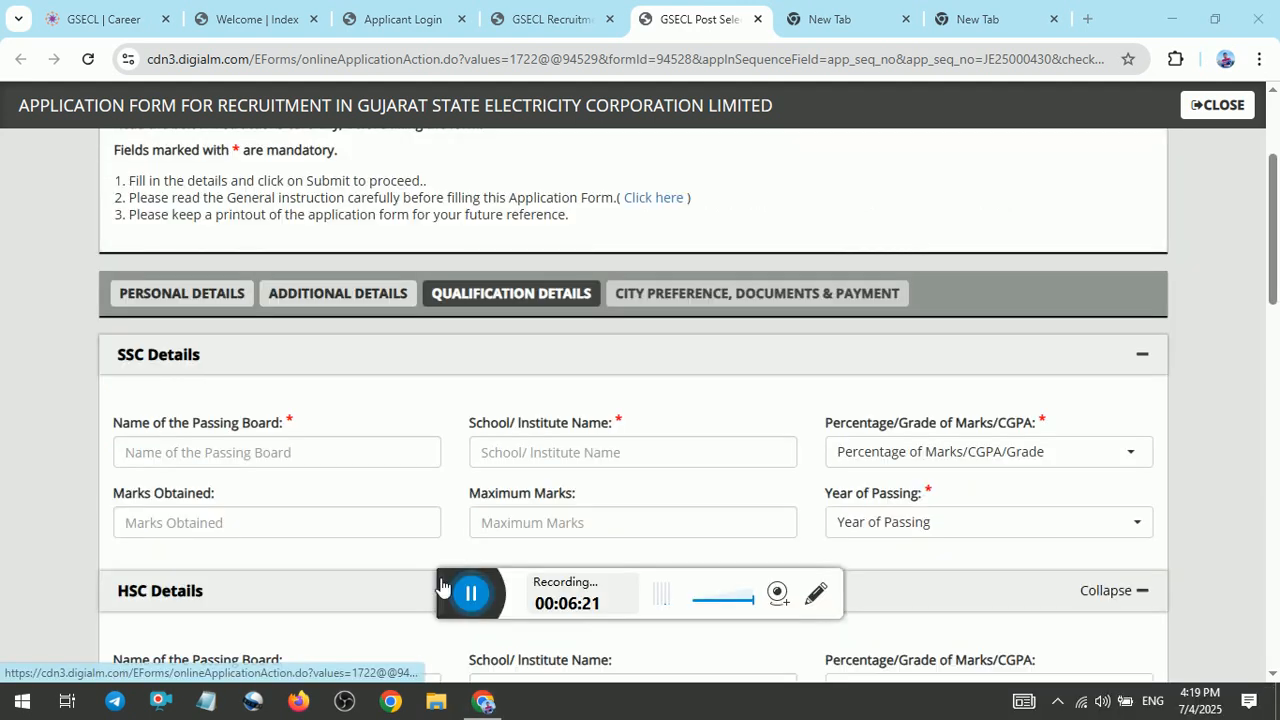
# Choose Percentage as the marks type in the SSC Details.
pyautogui.moveTo(441, 586); pyautogui.dragTo(838, 674)
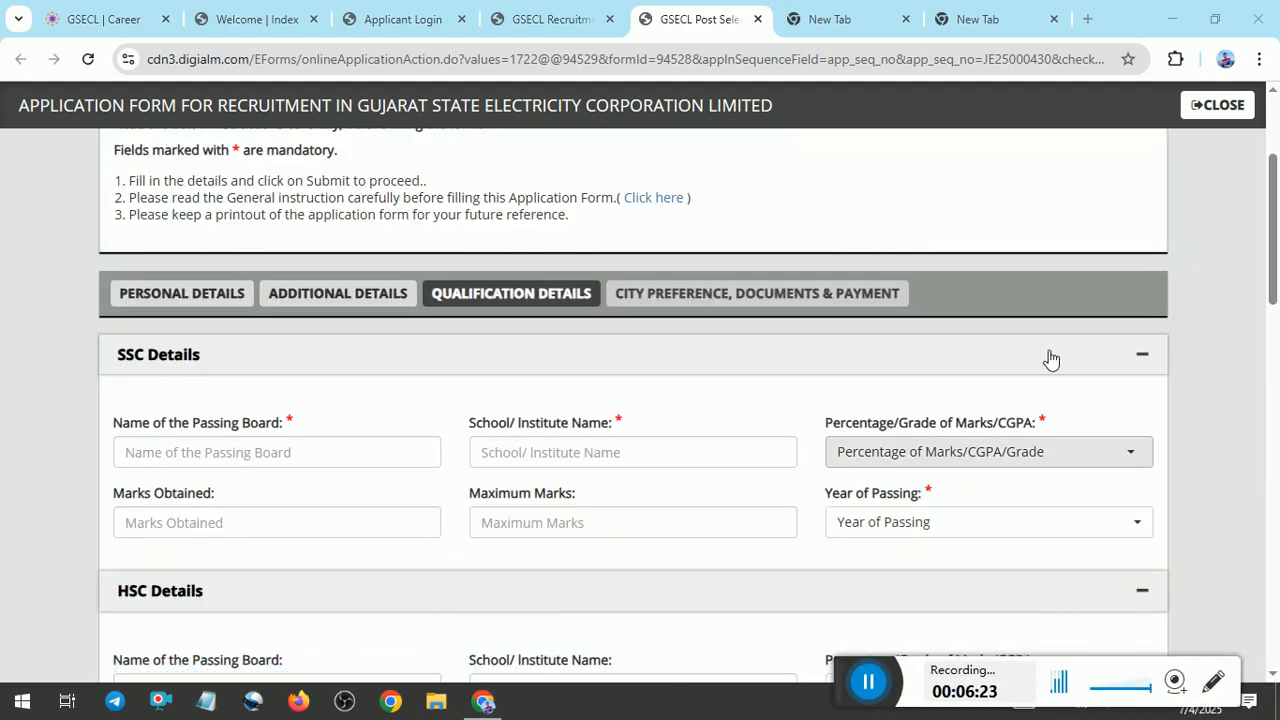
pyautogui.moveTo(1273, 256); pyautogui.dragTo(1273, 307)
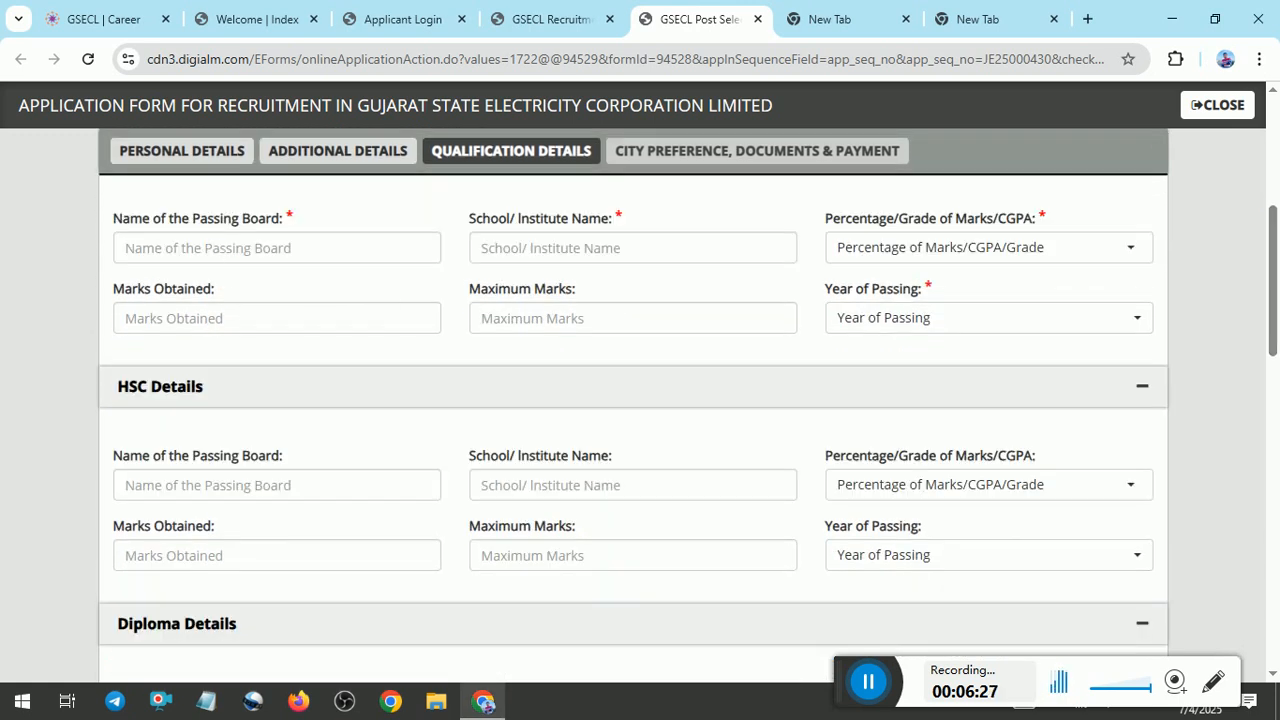
pyautogui.moveTo(1273, 280)
pyautogui.mouseDown()
pyautogui.moveTo(1273, 256)
pyautogui.moveTo(1273, 282)
pyautogui.mouseUp()
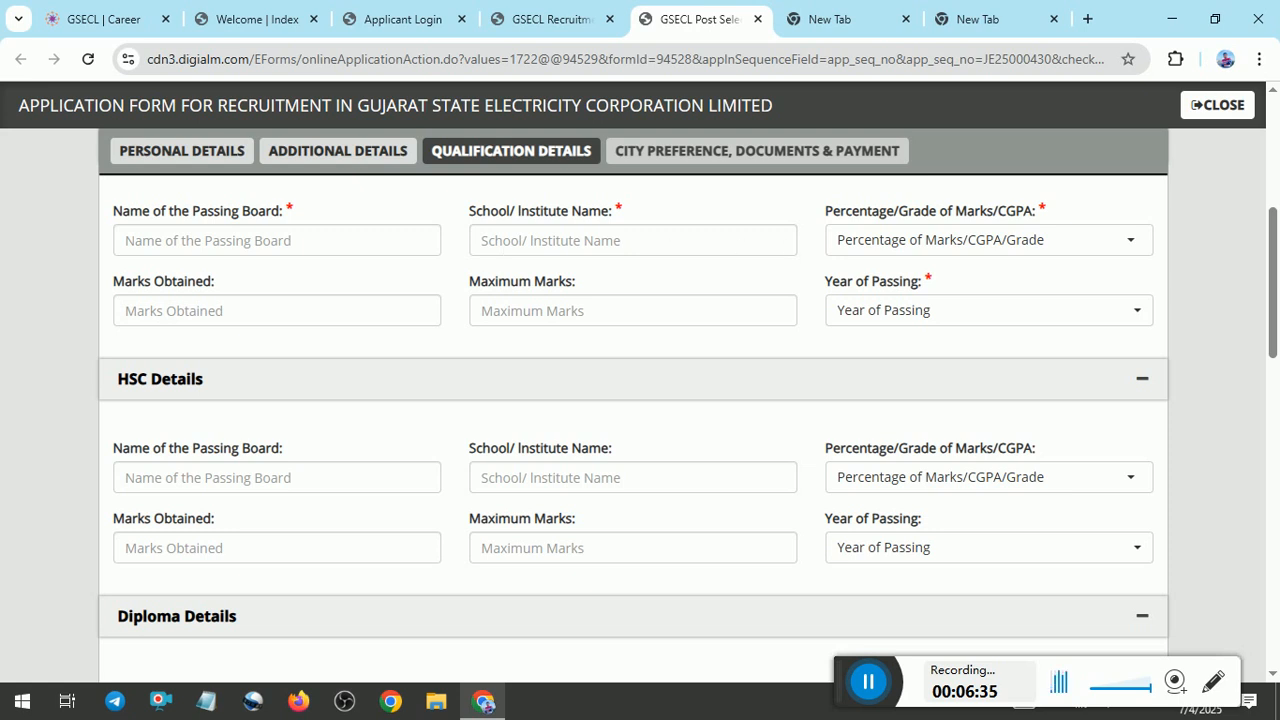
pyautogui.click(875, 245)
pyautogui.click(880, 337)
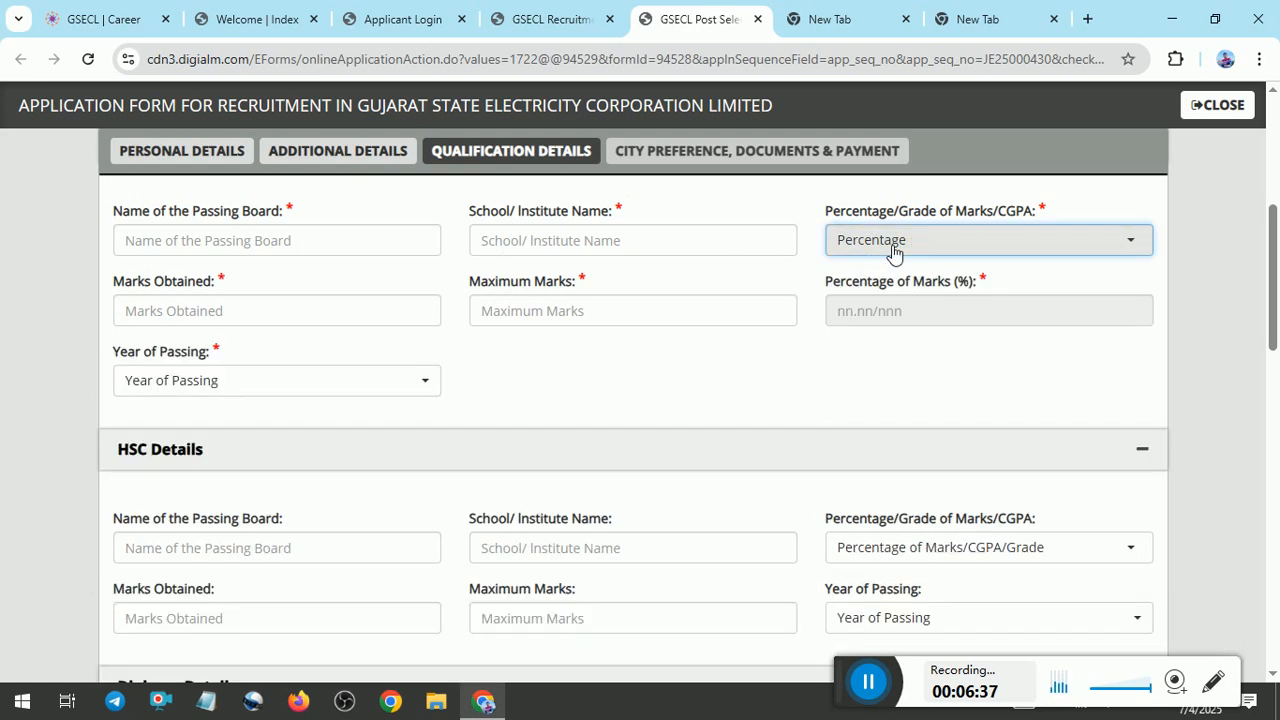
pyautogui.click(893, 250)
pyautogui.click(877, 338)
# Enter 450 marks obtained out of a maximum of 600 in the SSC Details and set the year of passing to 2020.
pyautogui.click(162, 313)
pyautogui.write('450')
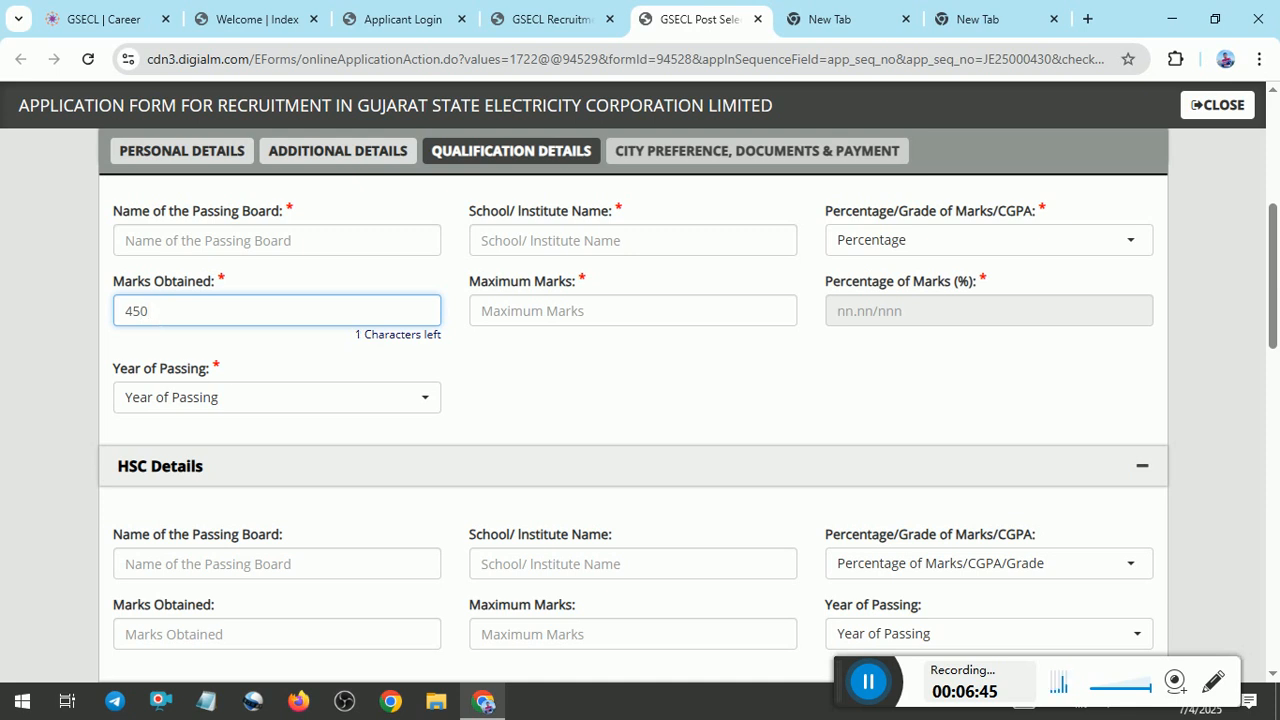
pyautogui.click(549, 320)
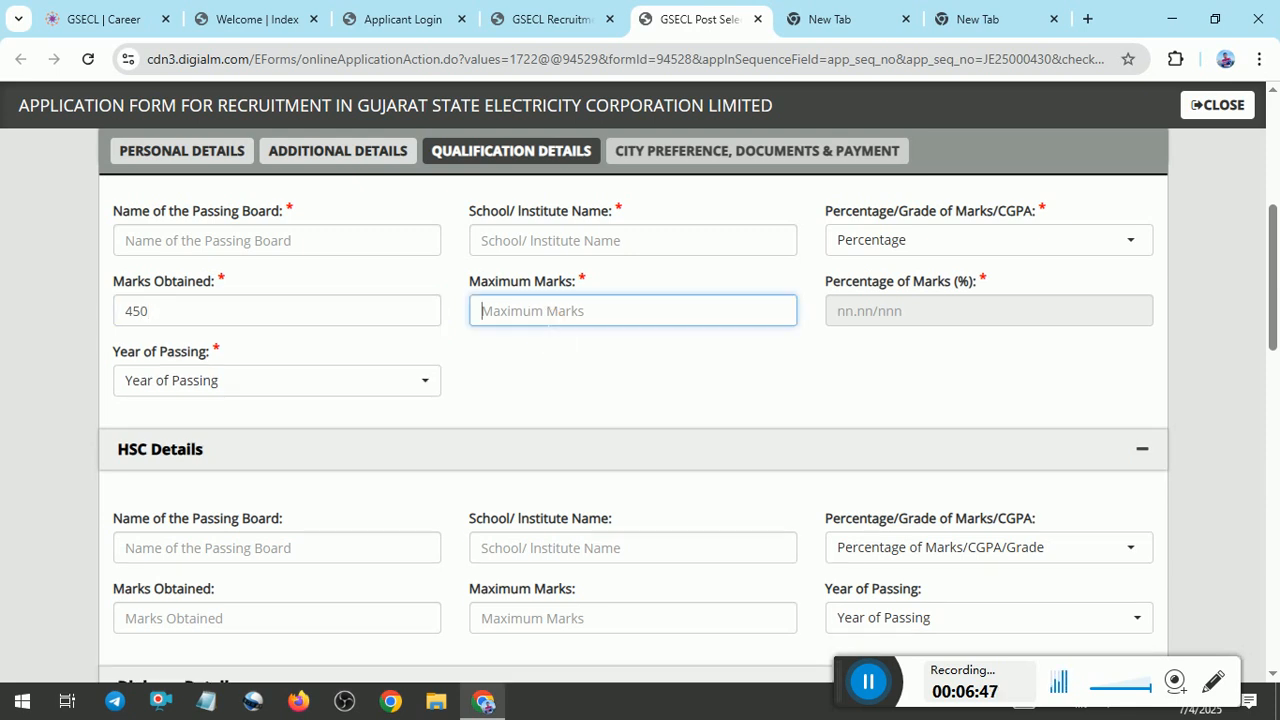
pyautogui.write('600')
pyautogui.click(669, 373)
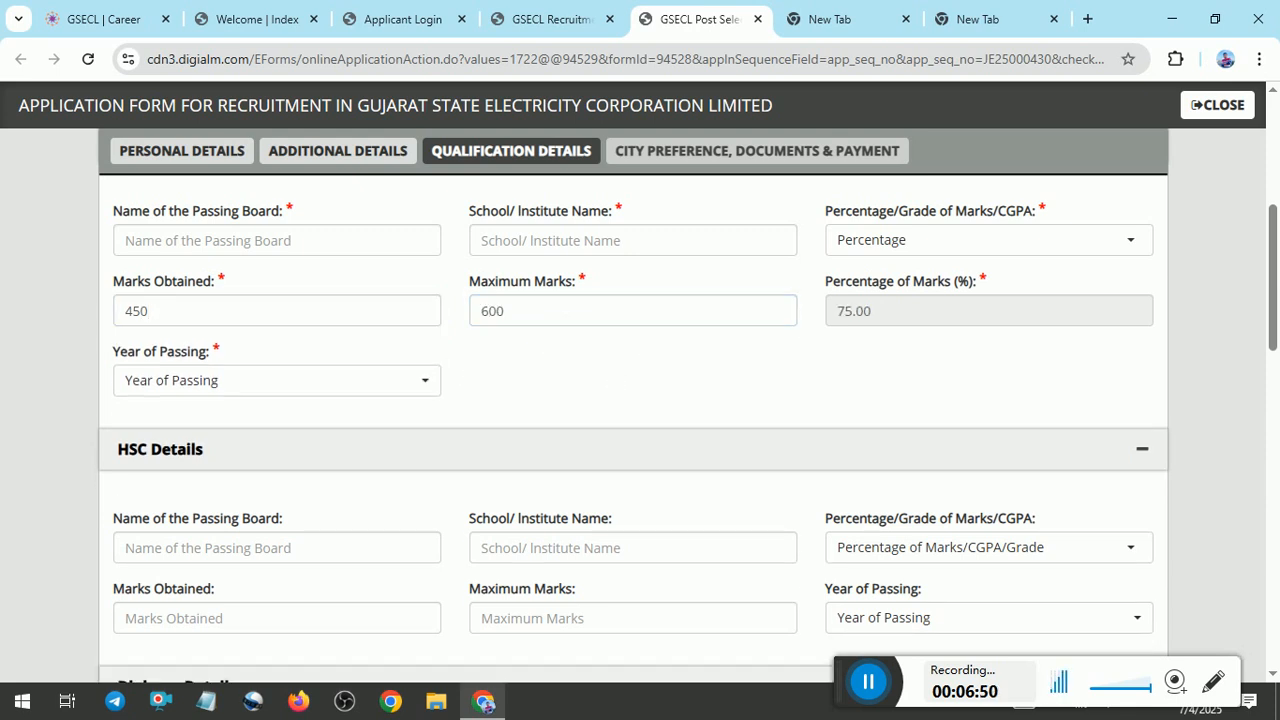
pyautogui.click(305, 386)
pyautogui.click(160, 601)
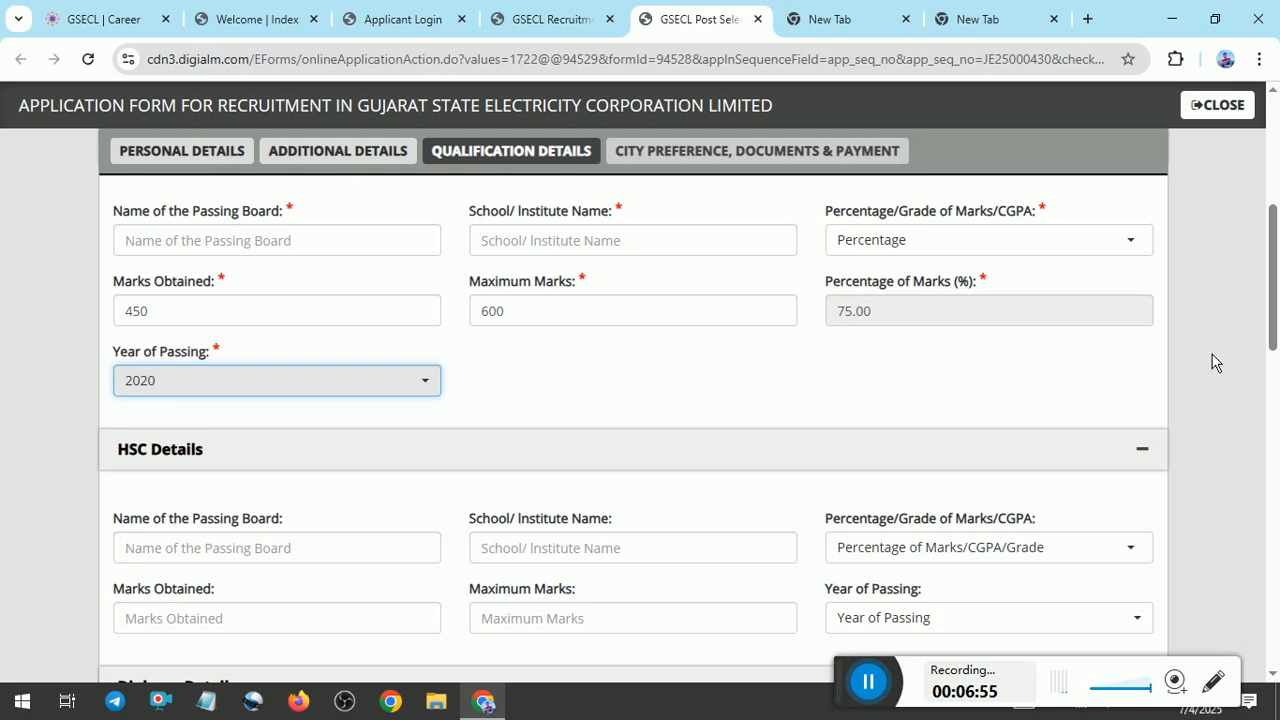
# Collapse the HSC Details section and go to the Diploma Details.
pyautogui.click(1143, 450)
pyautogui.scroll(-1, 640, 400)
pyautogui.scroll(-1, 1088, 340)
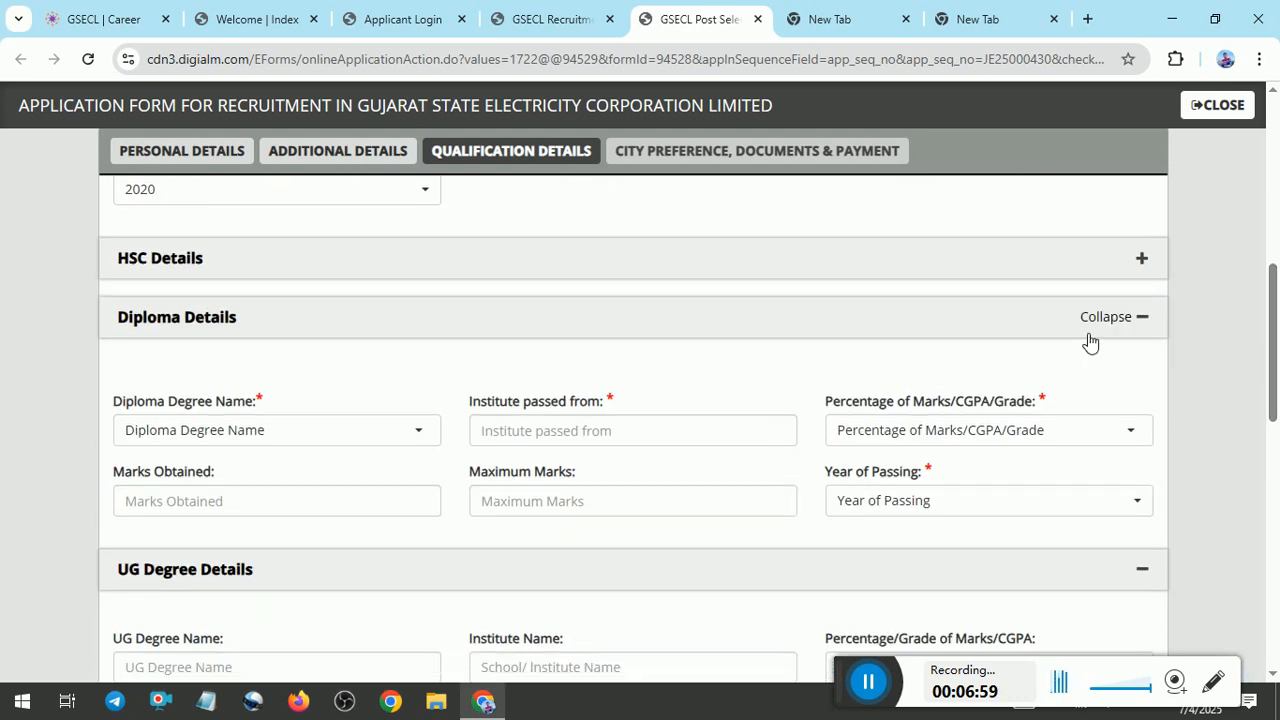
# Set the diploma degree name to Full time/Regular Diploma in Electrical Engineering and its marks type to CGPA.
pyautogui.click(300, 430)
pyautogui.click(300, 429)
pyautogui.click(300, 429)
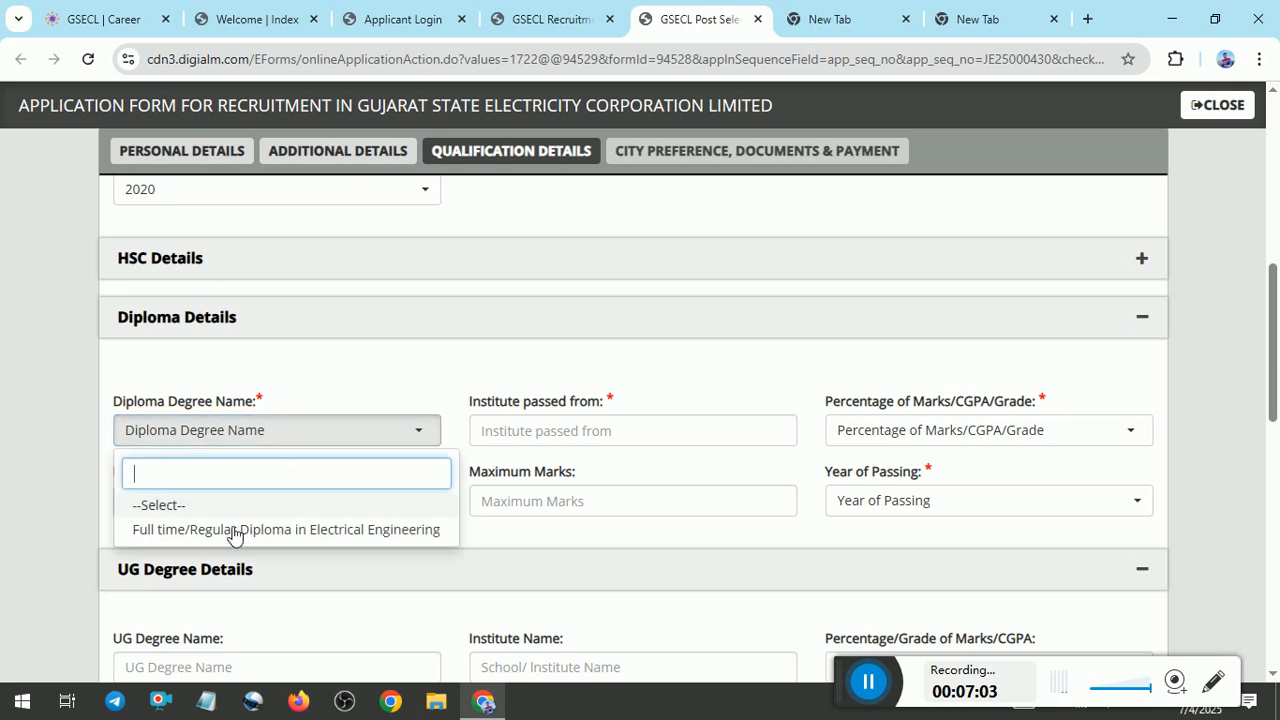
pyautogui.click(232, 530)
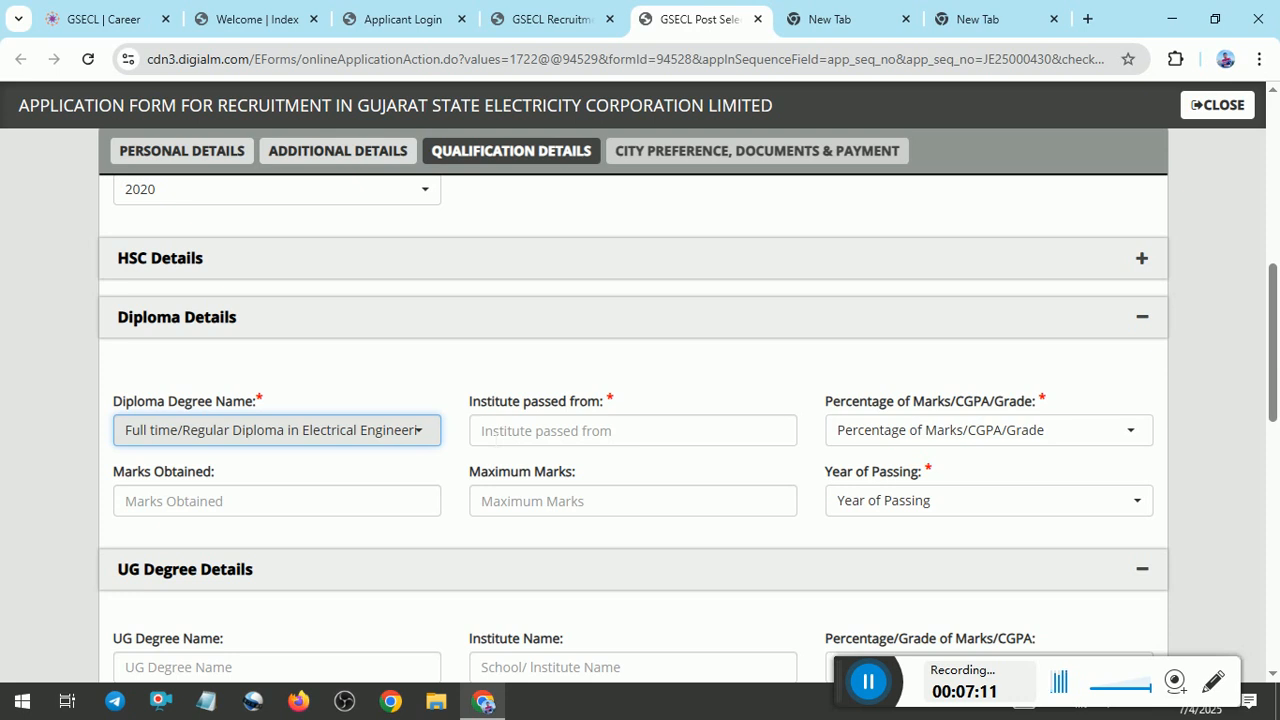
pyautogui.click(903, 430)
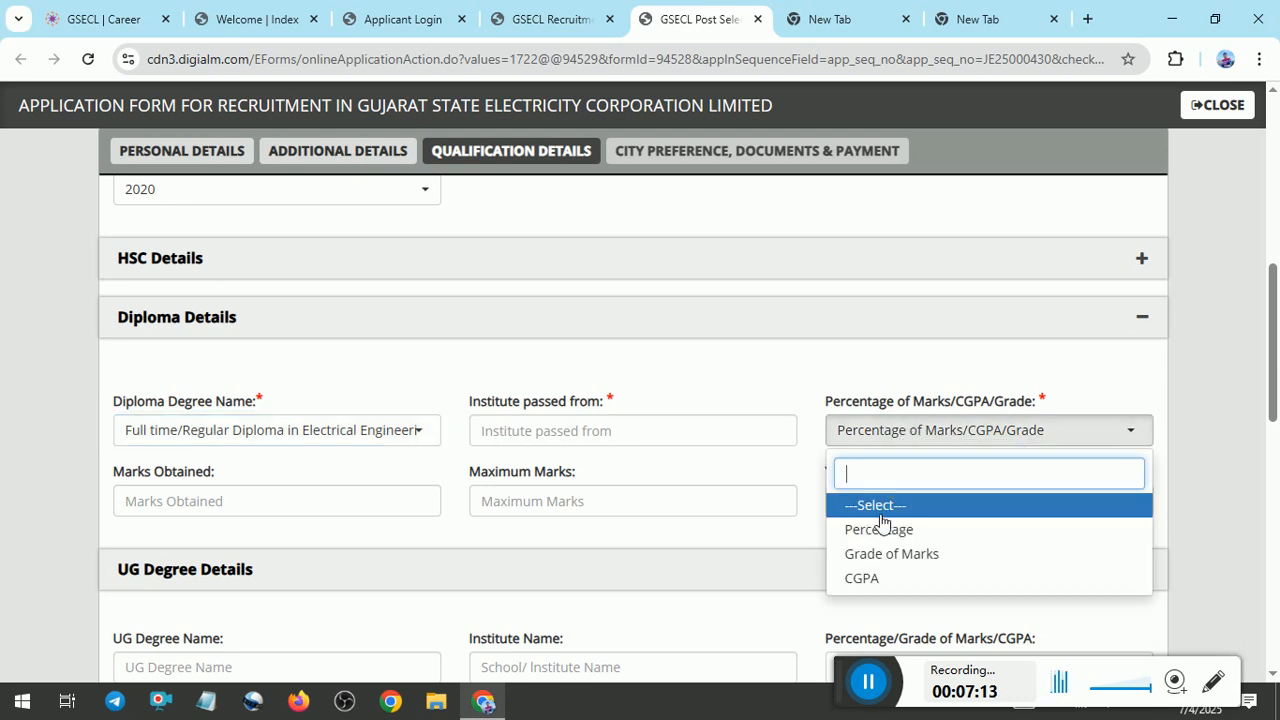
pyautogui.click(877, 576)
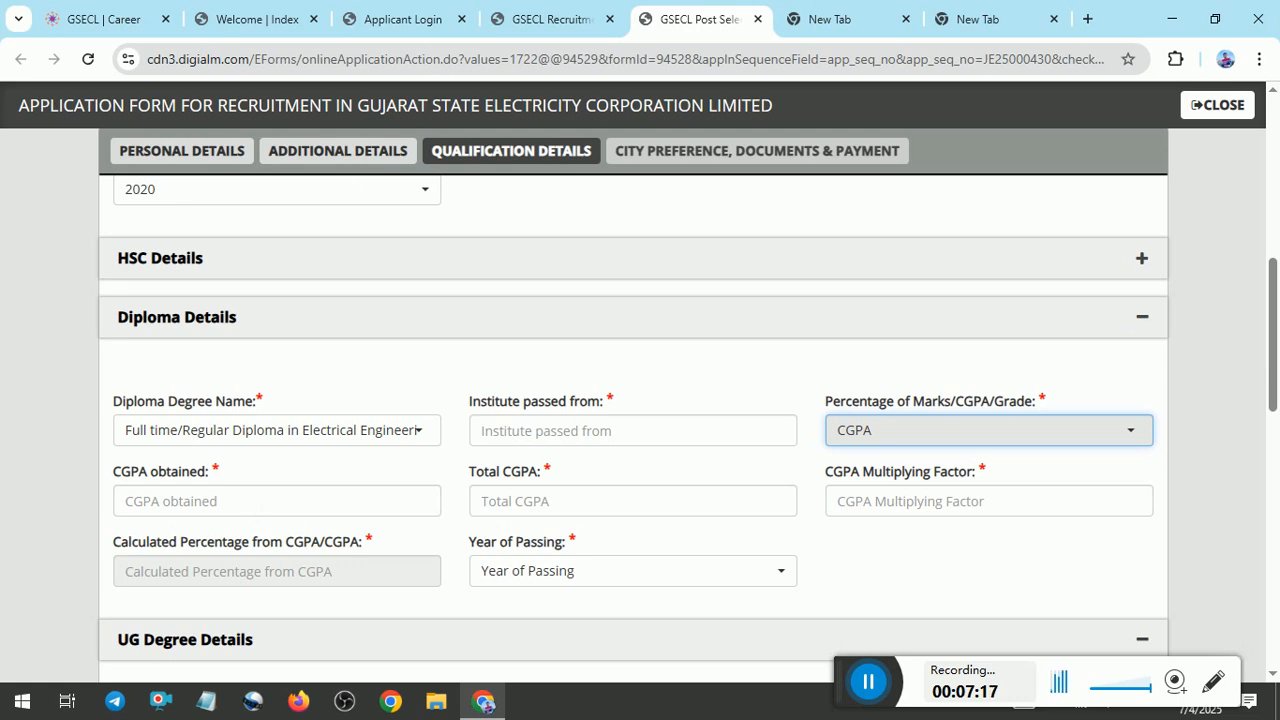
# Enter 7.99 as the CGPA obtained and 10 as the total CGPA in the Diploma Details.
pyautogui.click(172, 501)
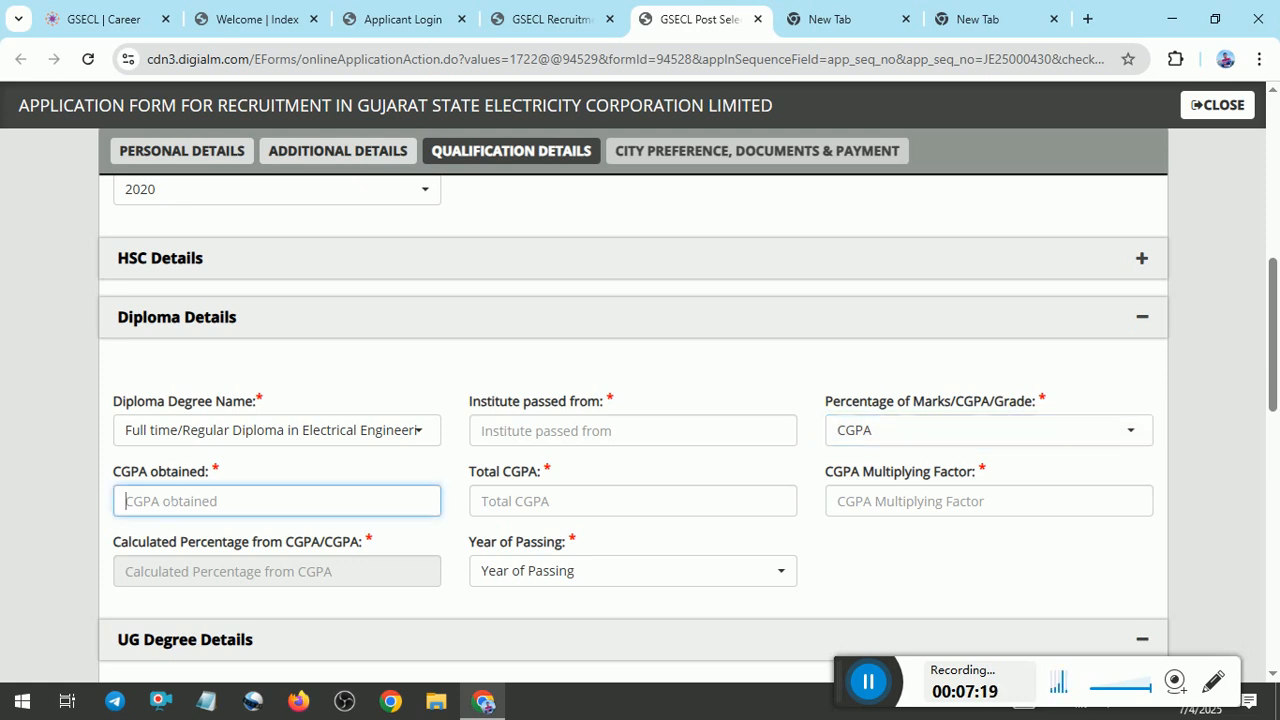
pyautogui.write('7.99')
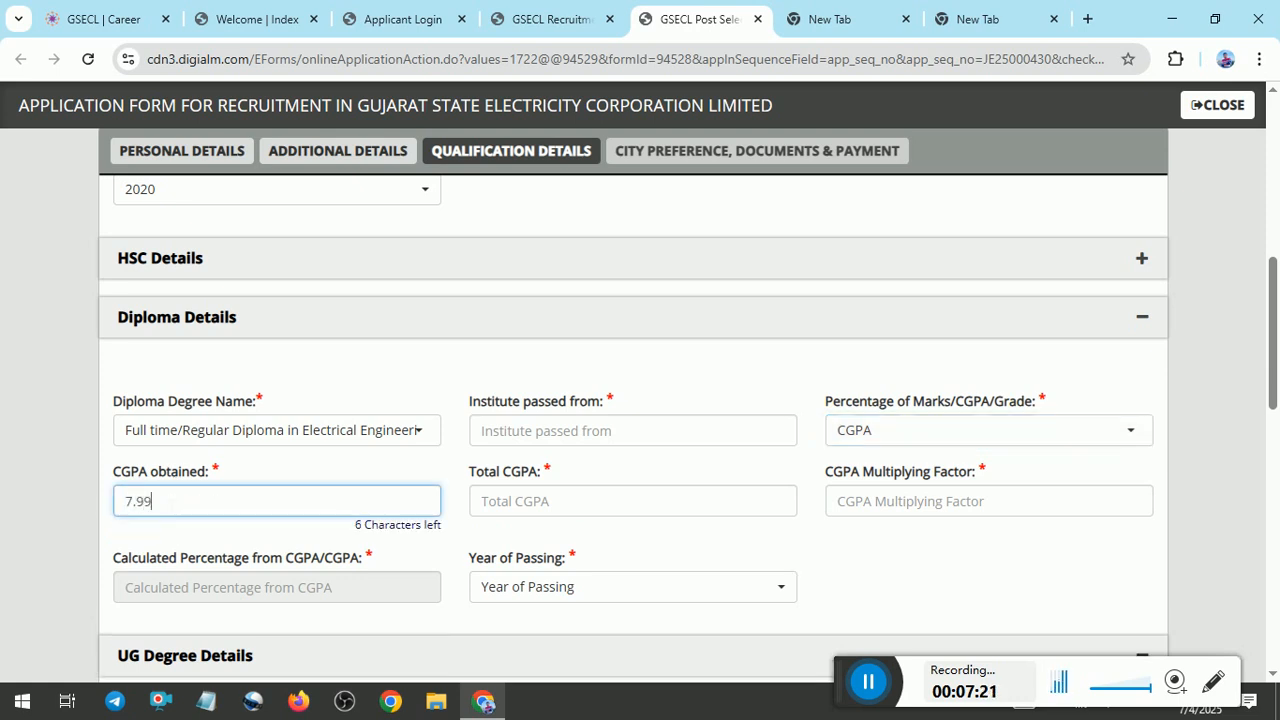
pyautogui.click(495, 505)
pyautogui.write('10')
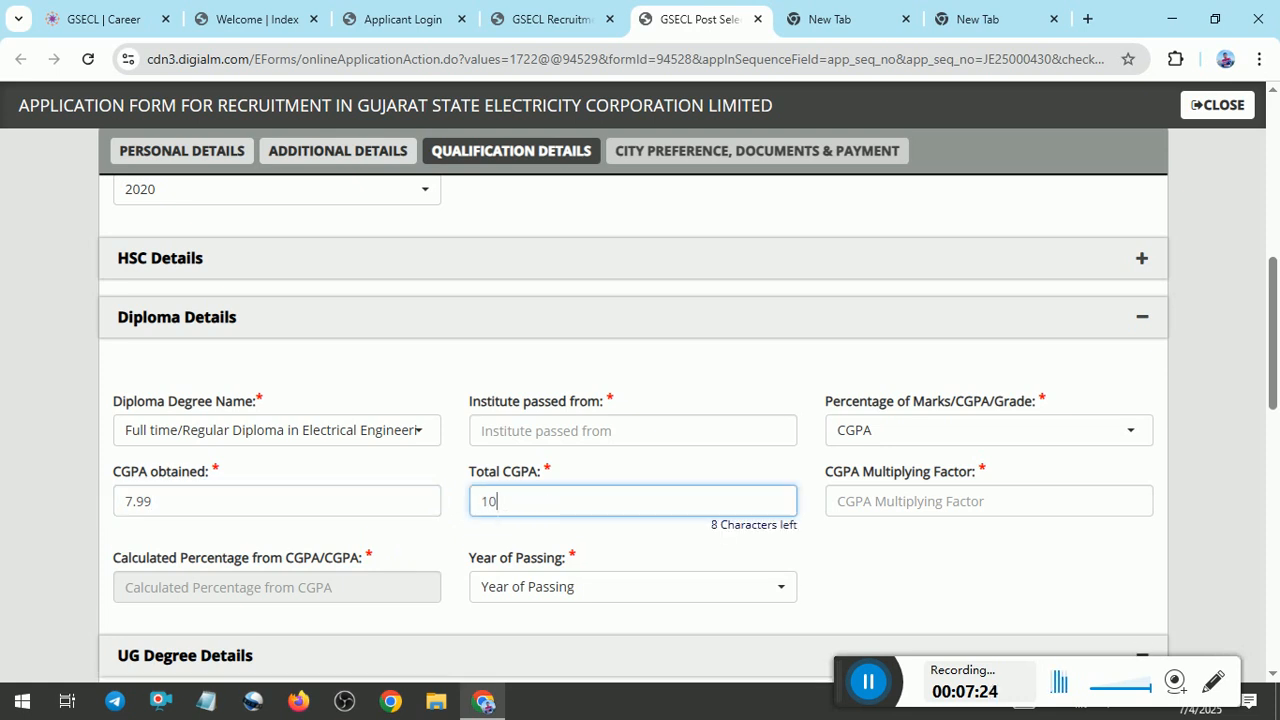
pyautogui.click(932, 592)
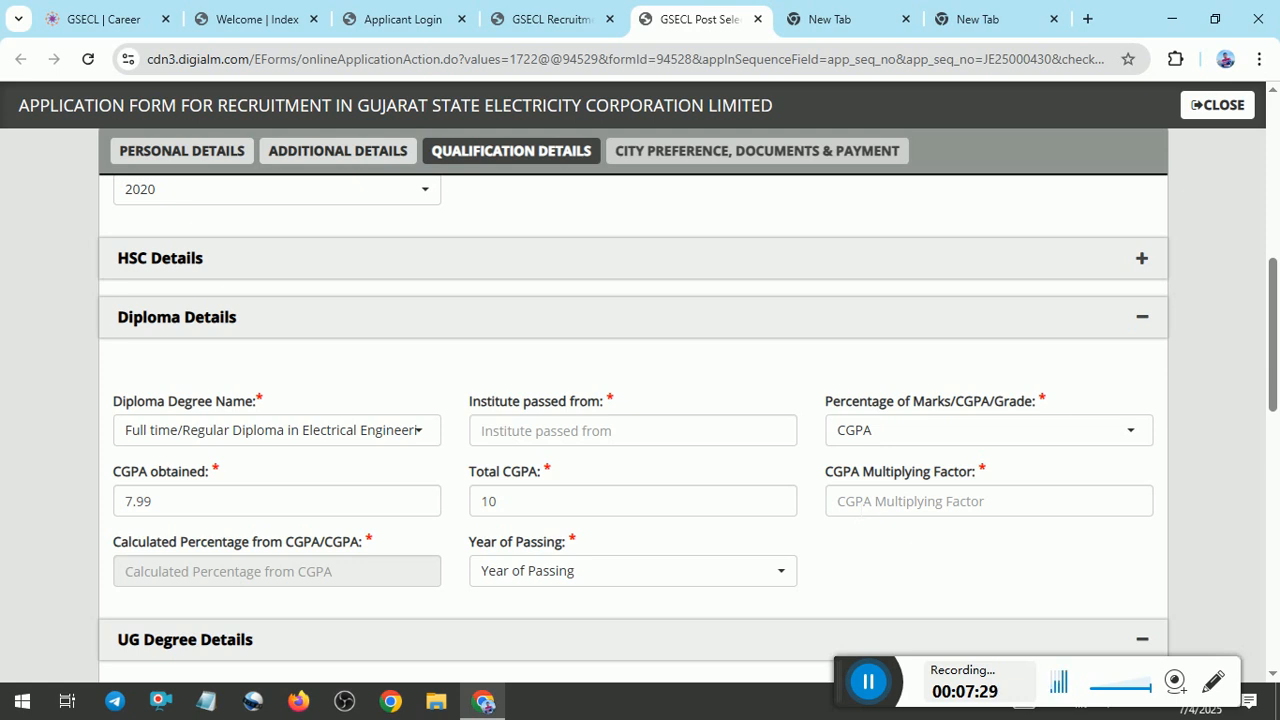
# Switch to Notepad and note the diploma result as "CGPA= 7.99".
pyautogui.click(206, 700)
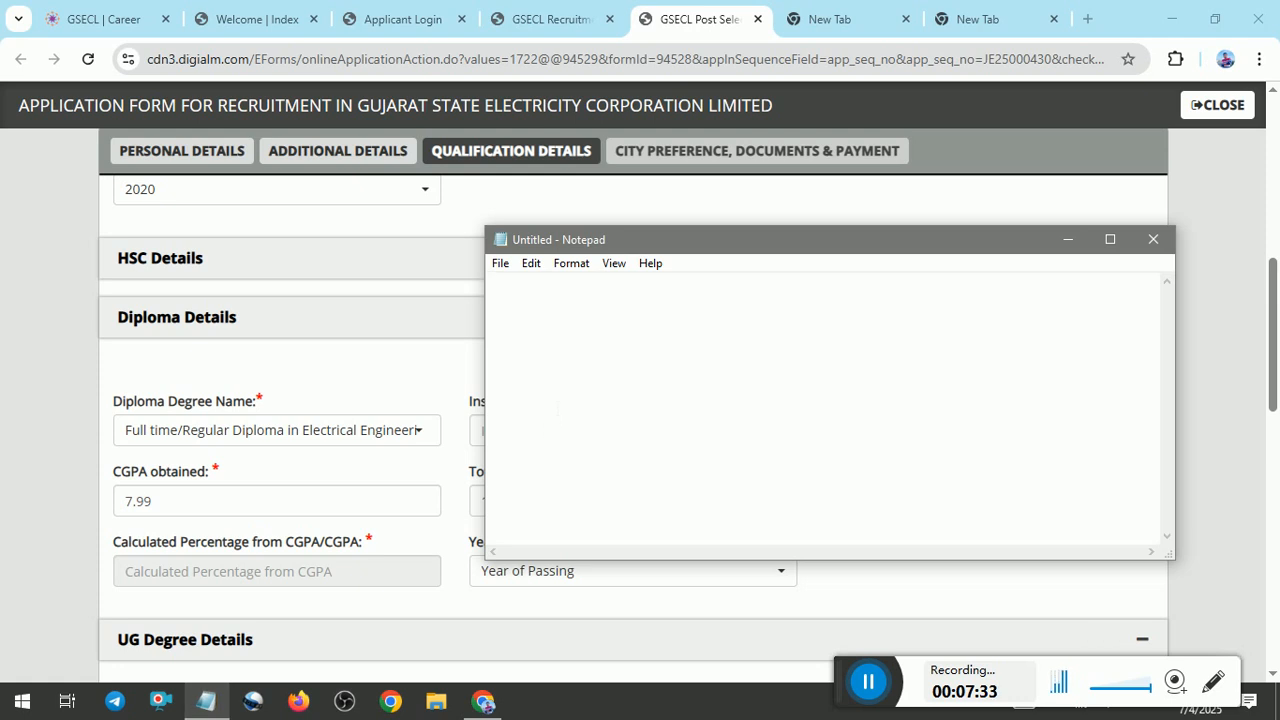
pyautogui.write('7.99')
pyautogui.press('Left')
pyautogui.press('Left')
pyautogui.press('Left')
pyautogui.write('0')
pyautogui.write('GPA')
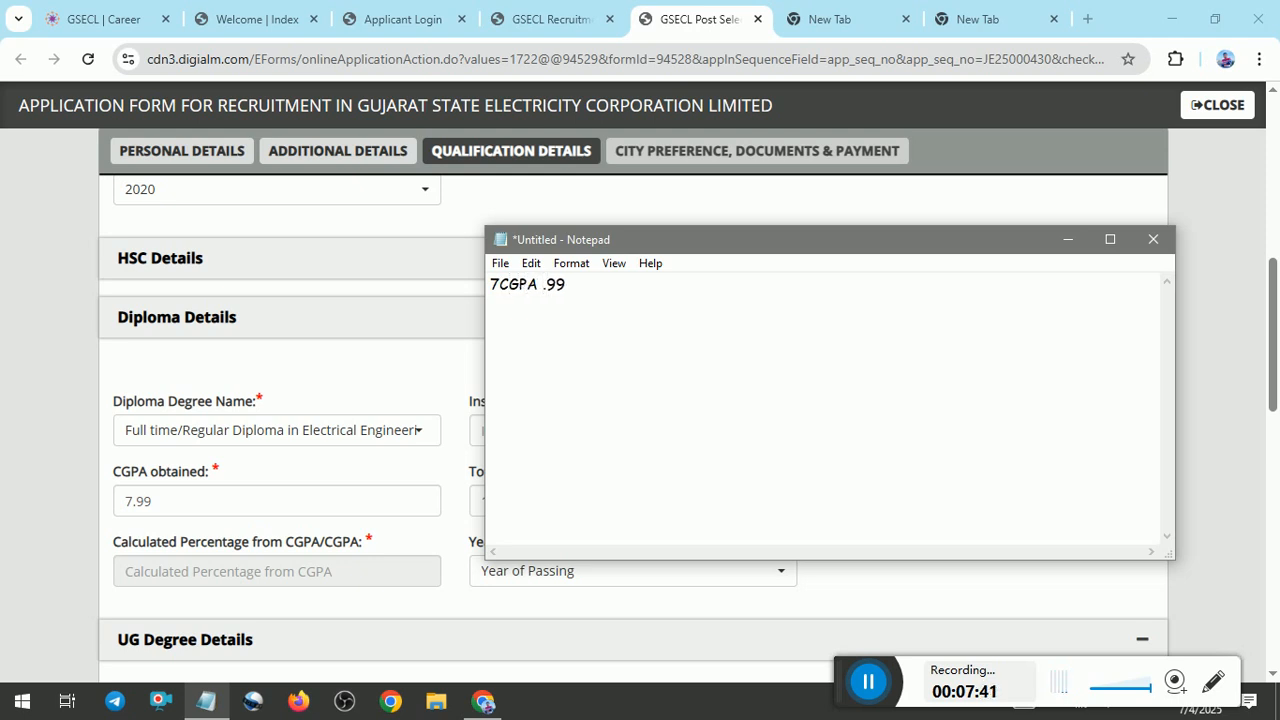
pyautogui.press('BackSpace')
pyautogui.press('BackSpace')
pyautogui.press('BackSpace')
pyautogui.press('BackSpace')
pyautogui.press('BackSpace')
pyautogui.press('BackSpace')
pyautogui.write('CGPA= 7')
pyautogui.click(574, 285)
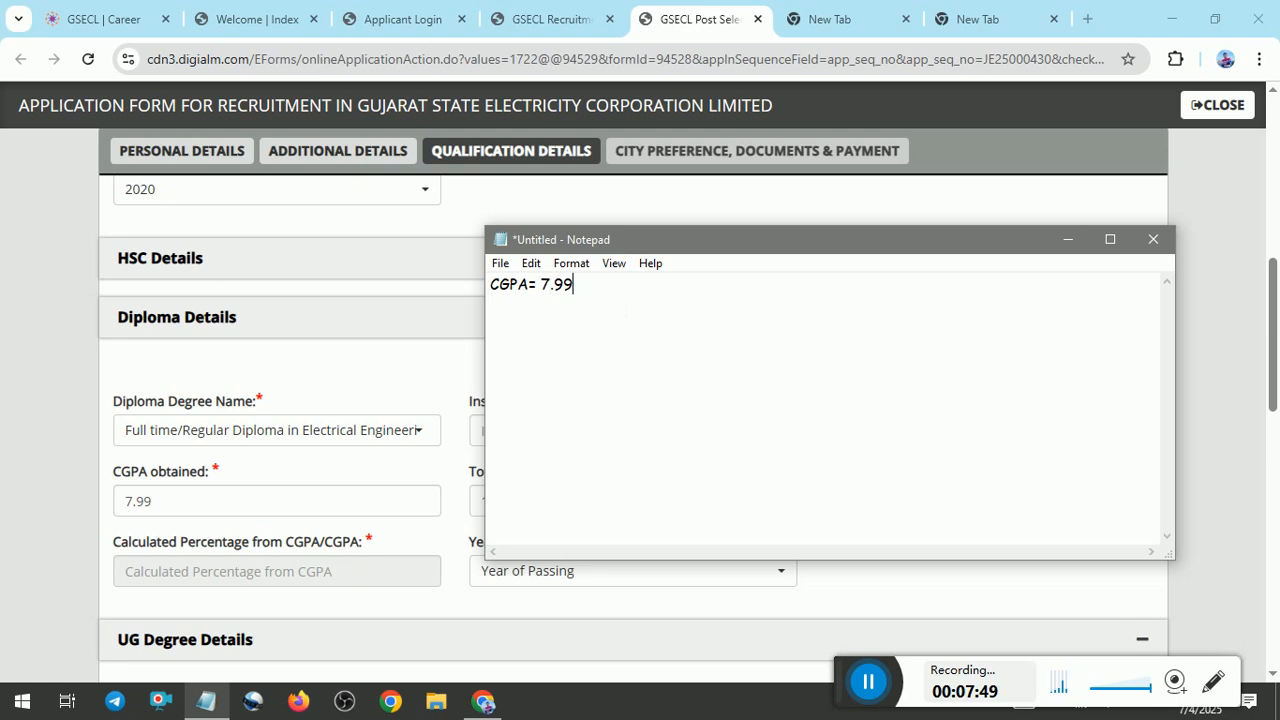
# Add the percentage line "%= 74.9" below the CGPA note.
pyautogui.press('Return')
pyautogui.write('%= 74.9')
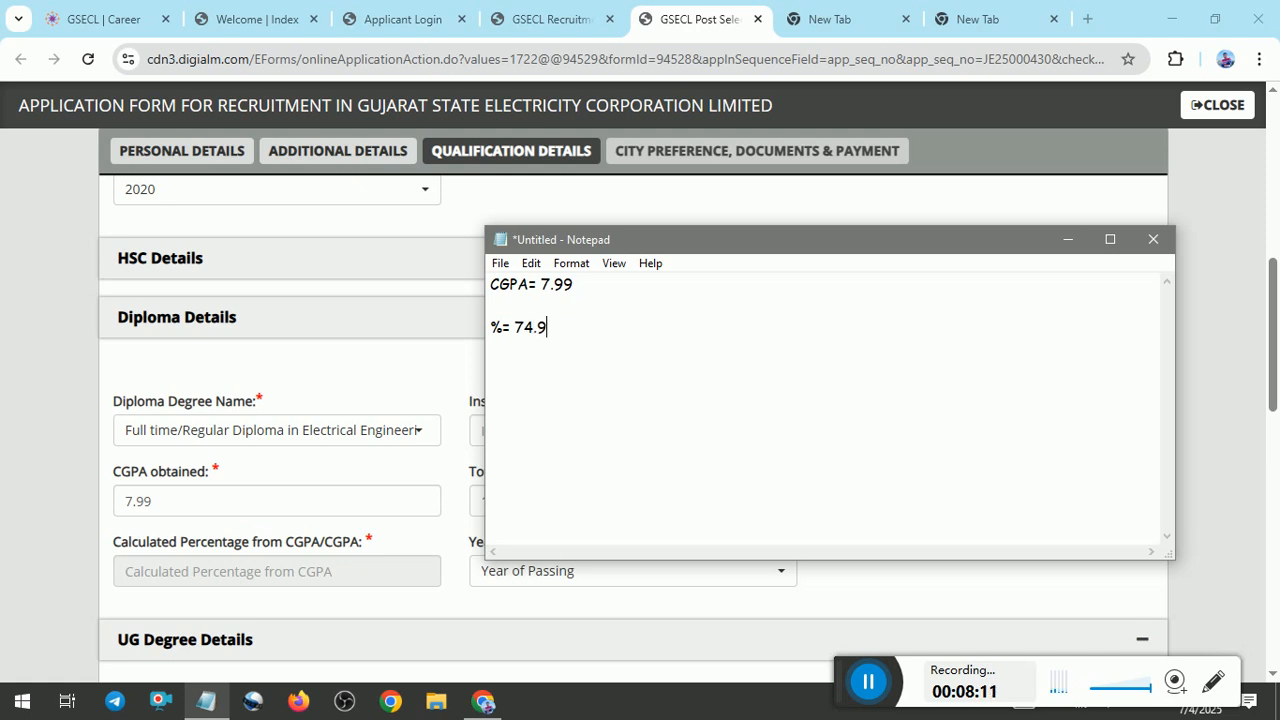
# Write the multiplying factor calculation "M.F = 74.9/7.99= 9.37" in the note and close Notepad without saving.
pyautogui.press('Return')
pyautogui.write('M.F = 74.9')
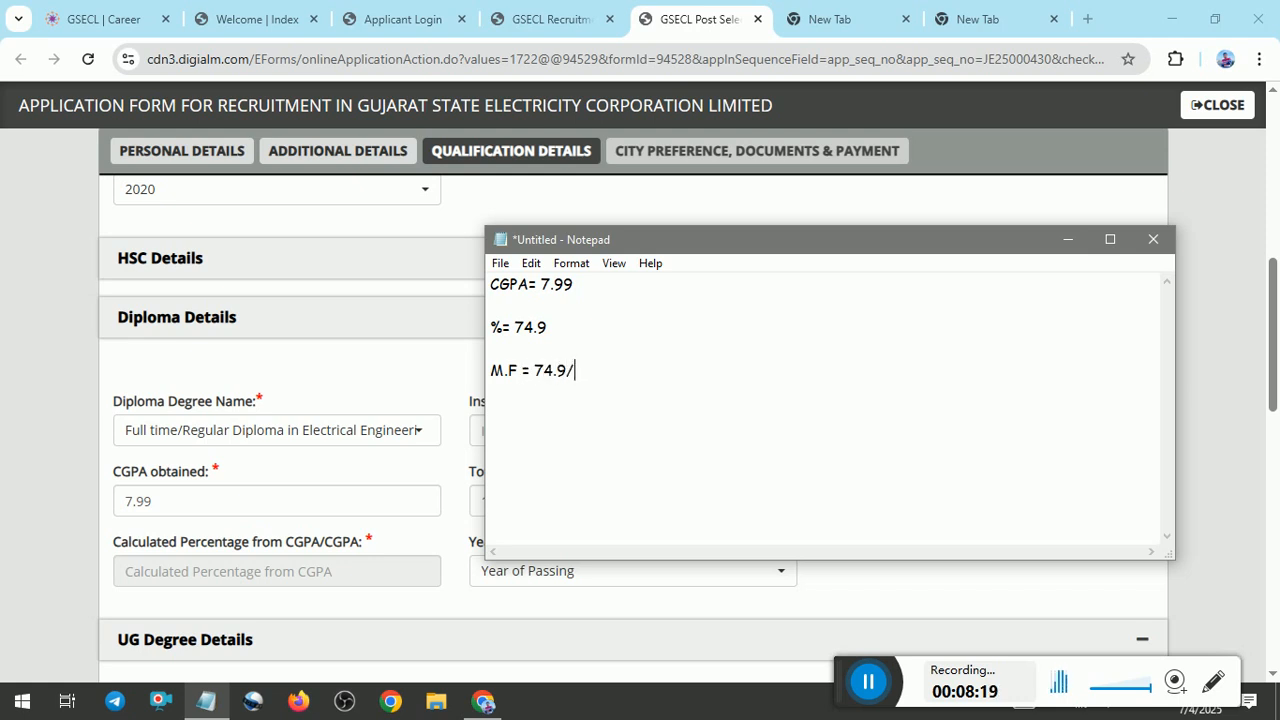
pyautogui.write('/7.99=')
pyautogui.write('9.37')
pyautogui.click(1154, 249)
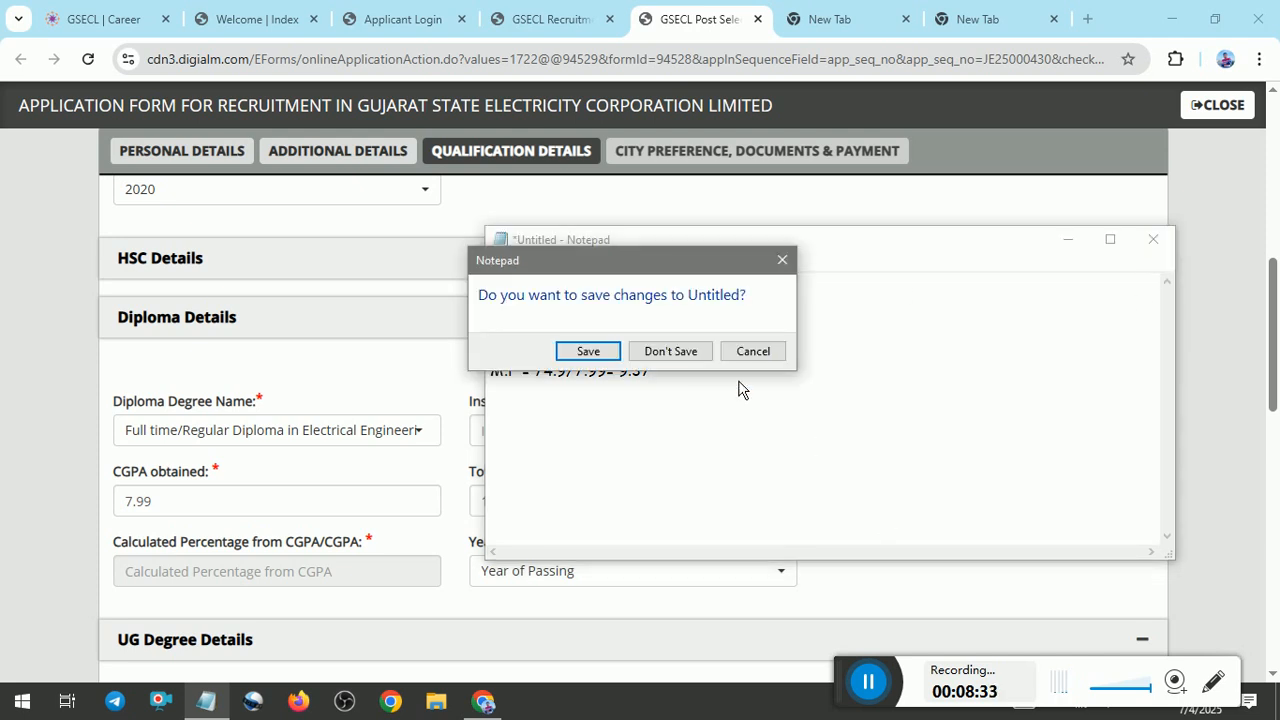
pyautogui.click(698, 351)
# Set the CGPA multiplying factor in the Diploma Details to 9.375.
pyautogui.click(935, 503)
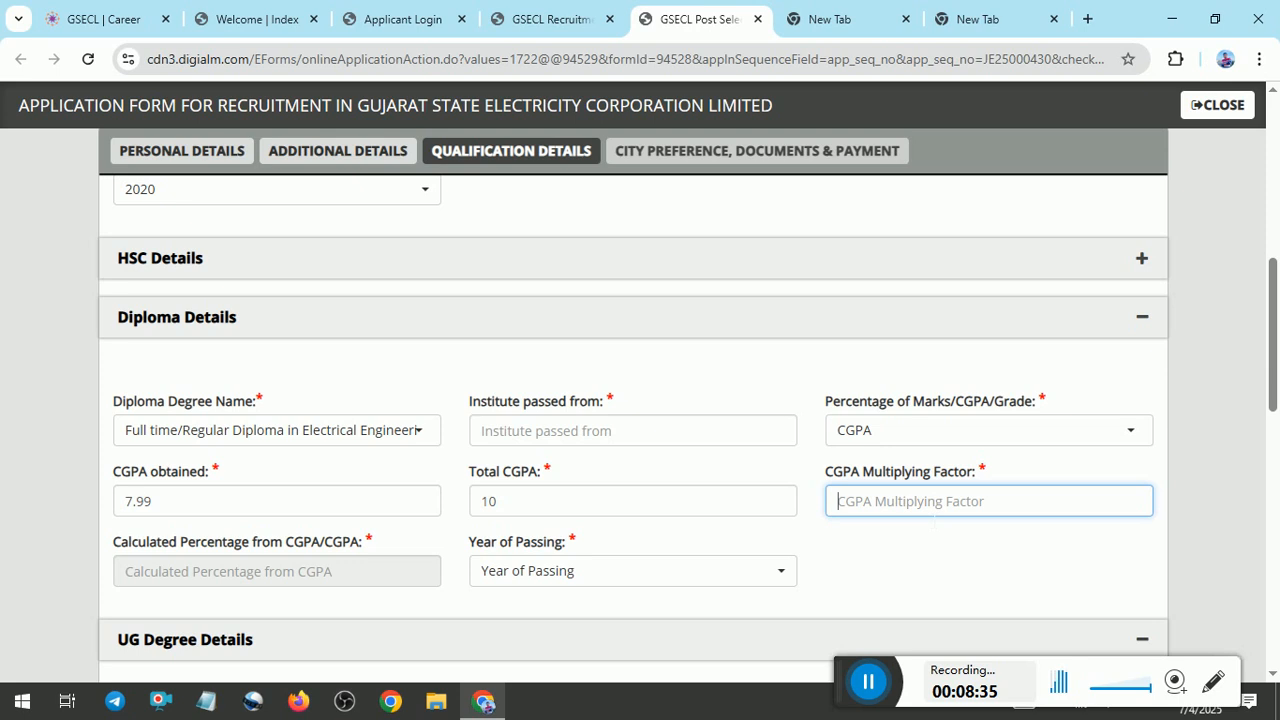
pyautogui.write('9.37')
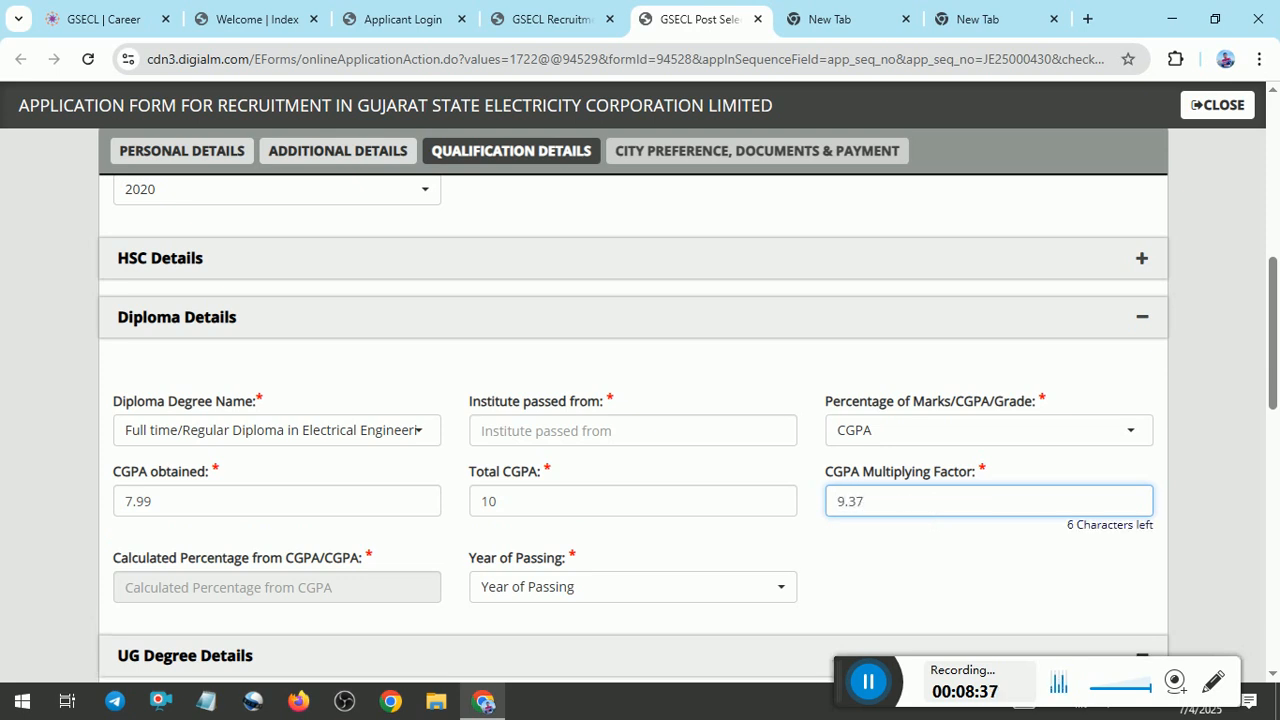
pyautogui.click(776, 532)
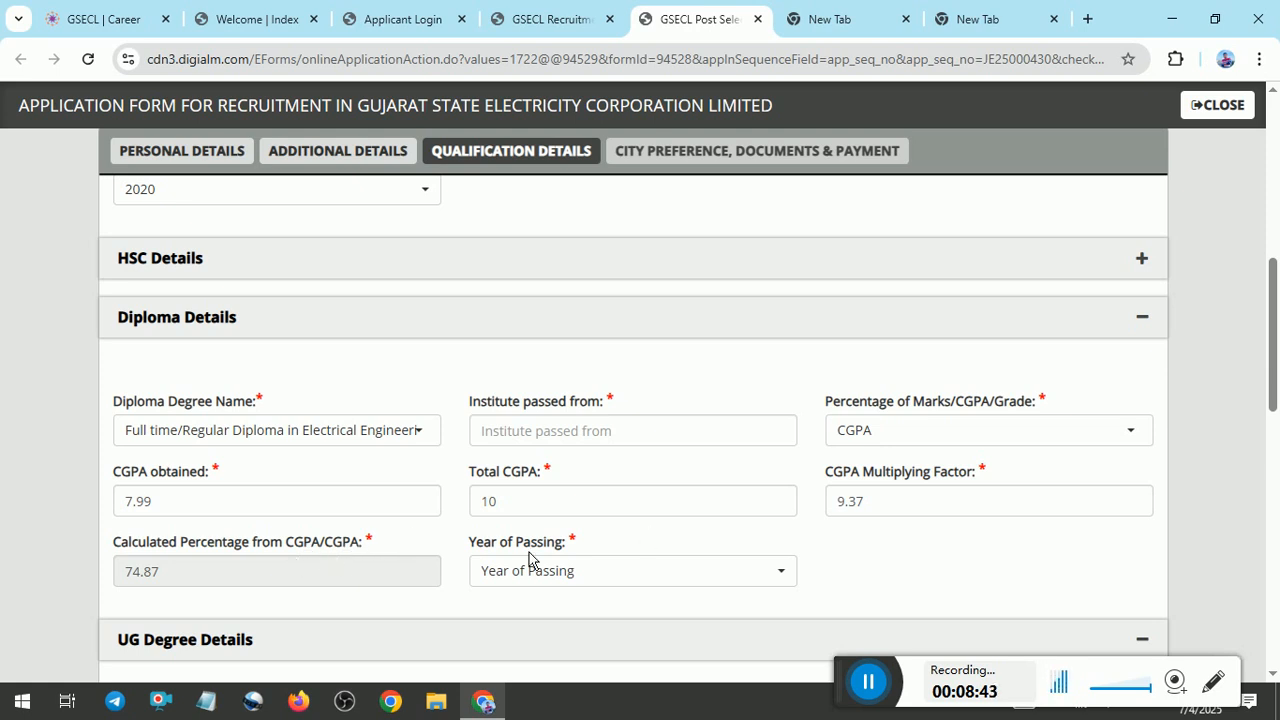
pyautogui.click(887, 507)
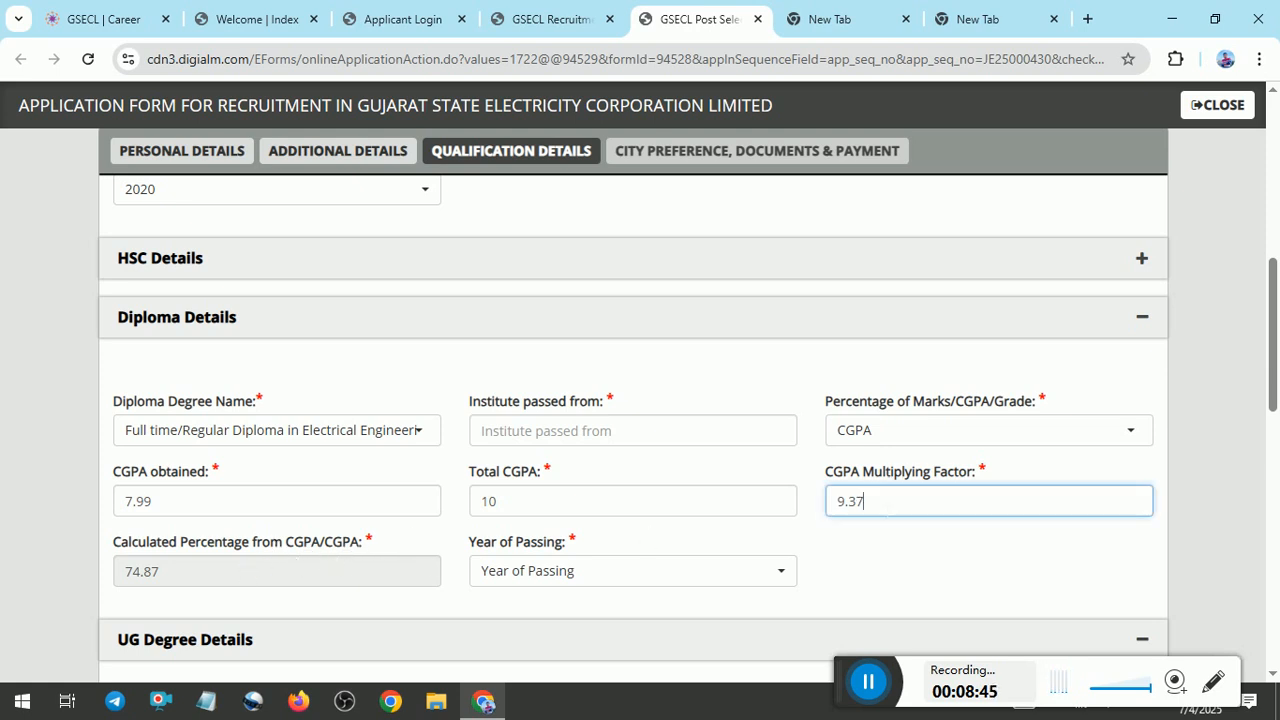
pyautogui.write('5')
pyautogui.click(862, 570)
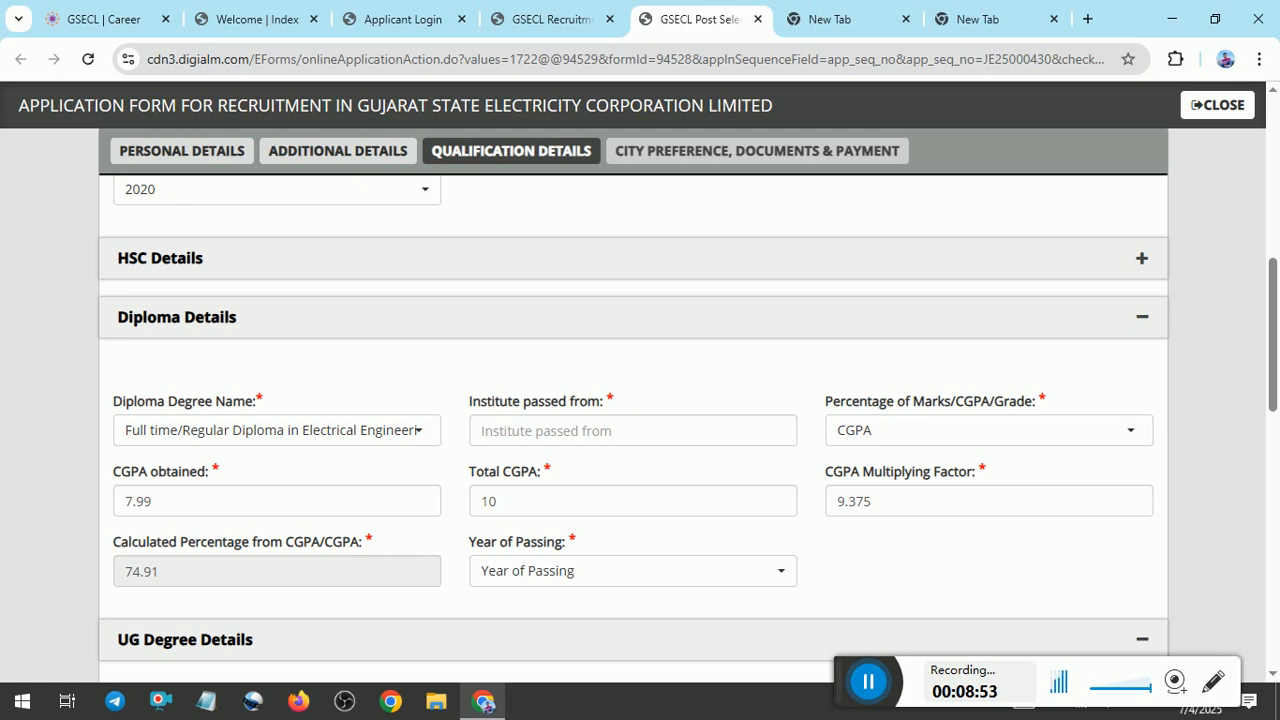
pyautogui.click(514, 570)
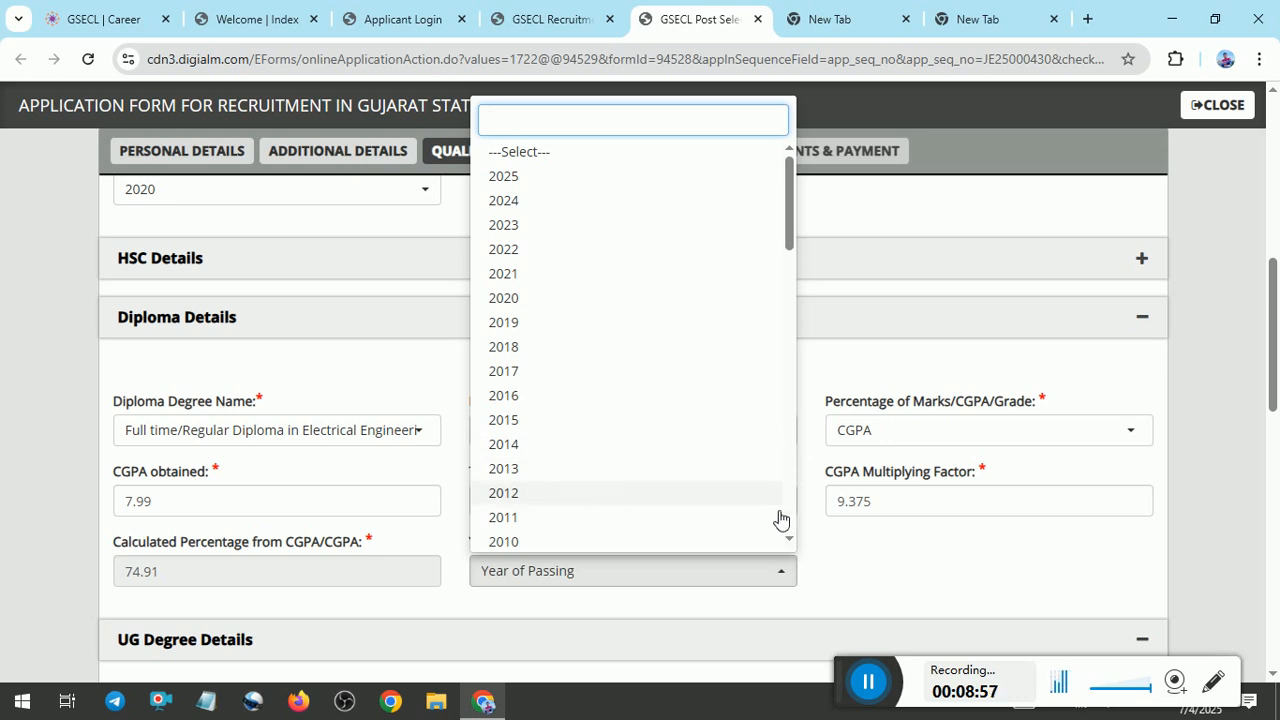
pyautogui.click(925, 571)
# Collapse the UG Degree, PG Degree and Additional Degree/Diploma sections, and answer No to having work experience.
pyautogui.moveTo(1276, 340); pyautogui.dragTo(1276, 444)
pyautogui.click(1142, 227)
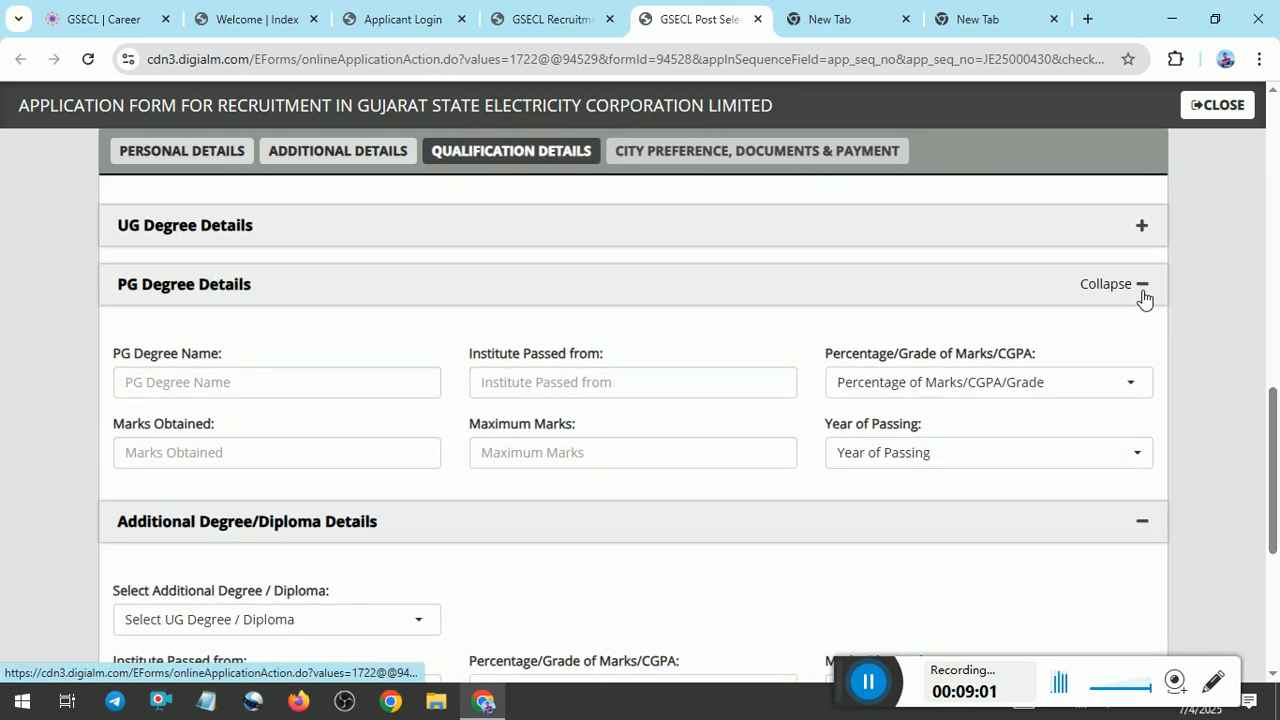
pyautogui.click(1142, 284)
pyautogui.click(1142, 343)
pyautogui.click(245, 535)
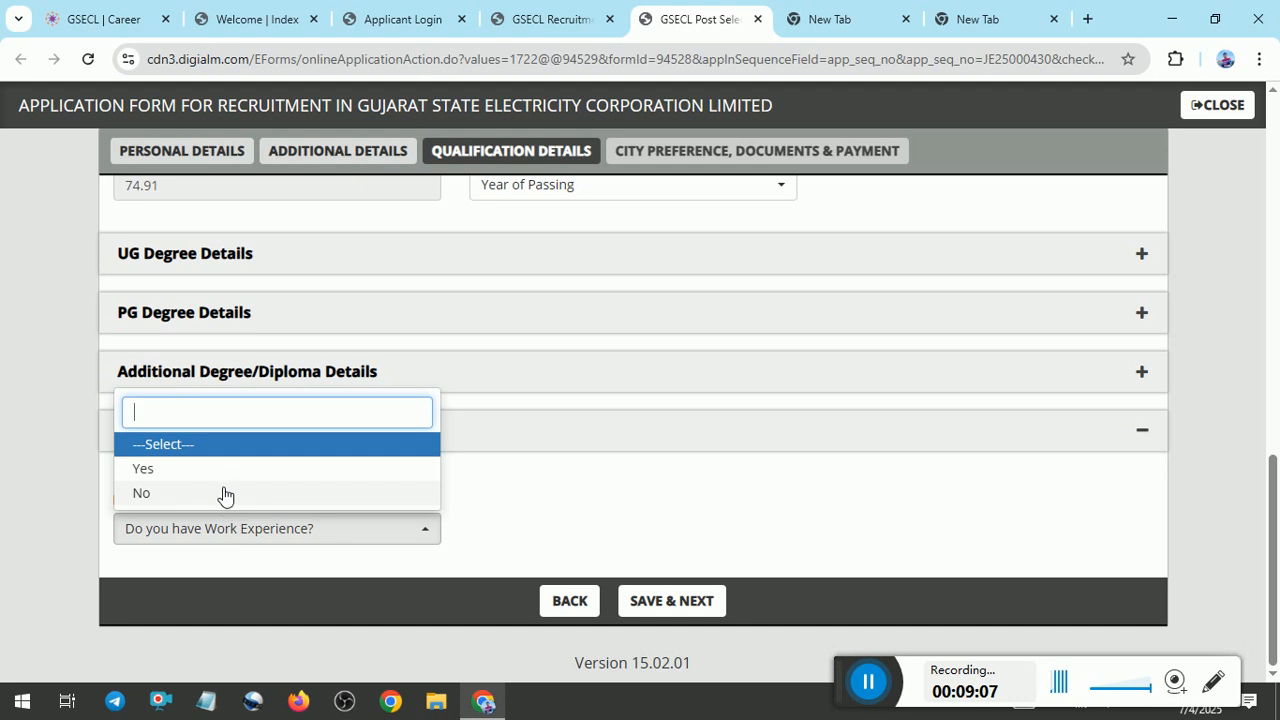
pyautogui.click(190, 492)
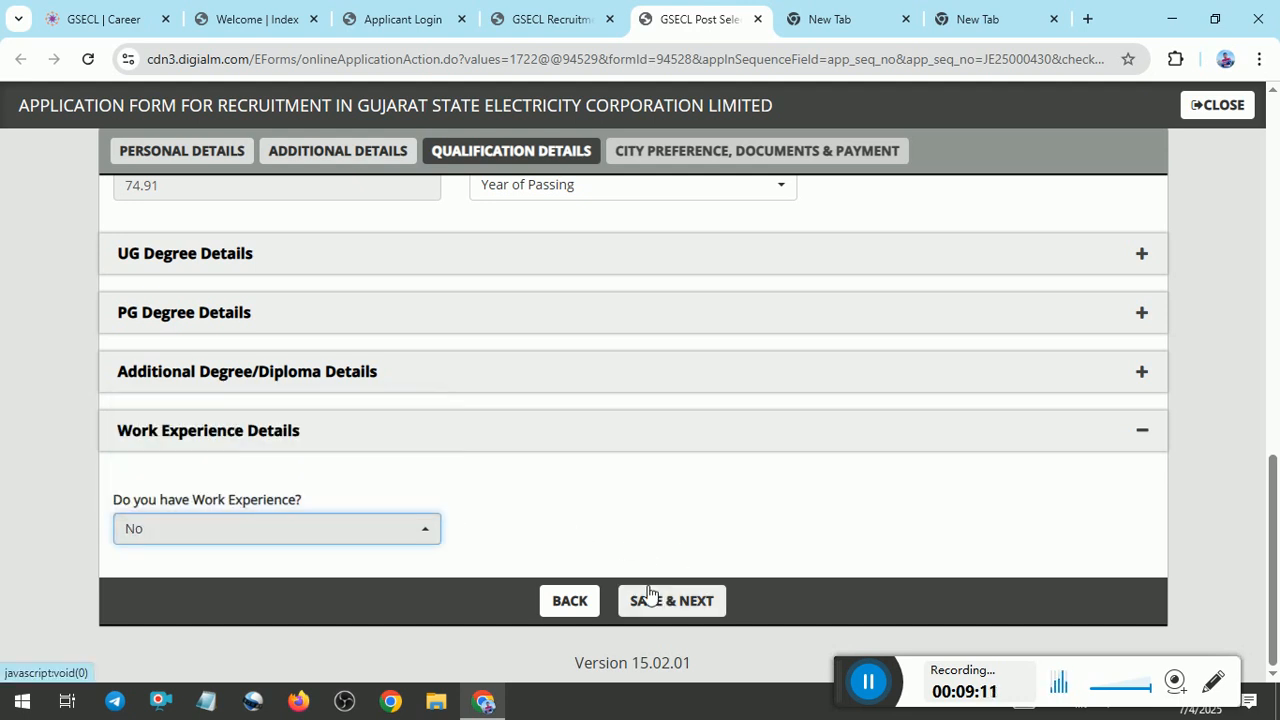
pyautogui.click(868, 682)
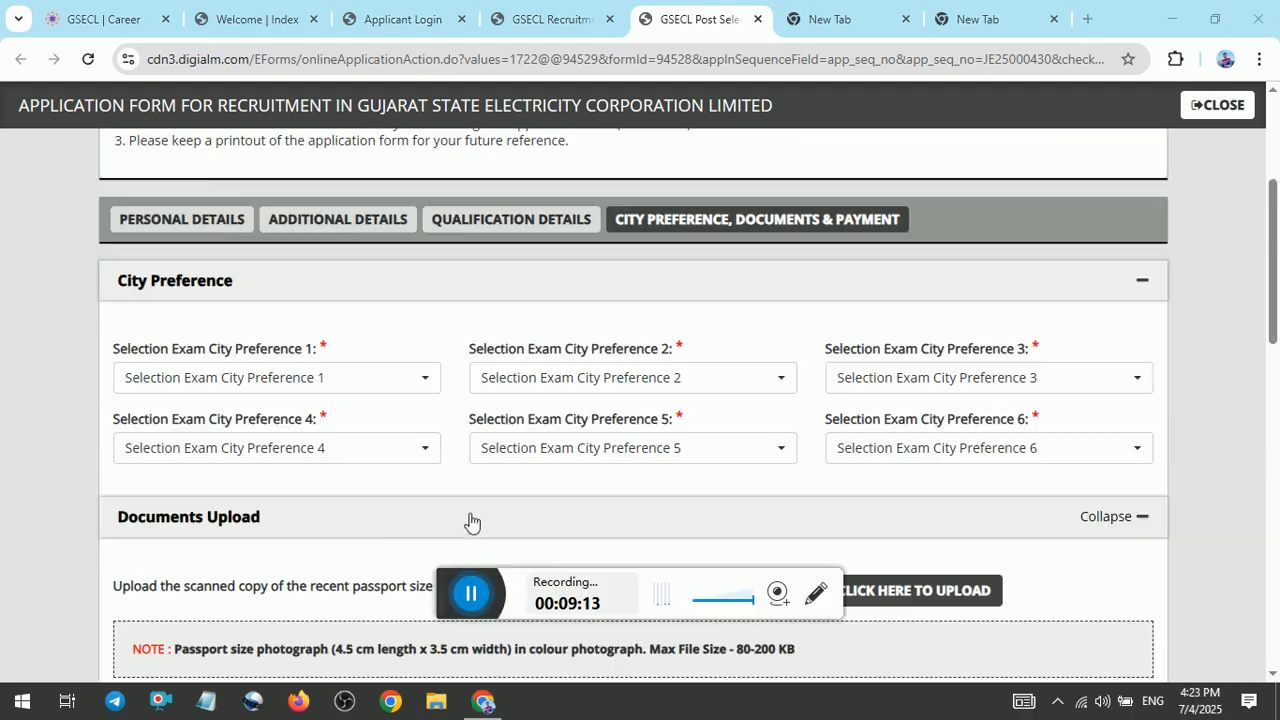
pyautogui.moveTo(454, 591); pyautogui.dragTo(857, 689)
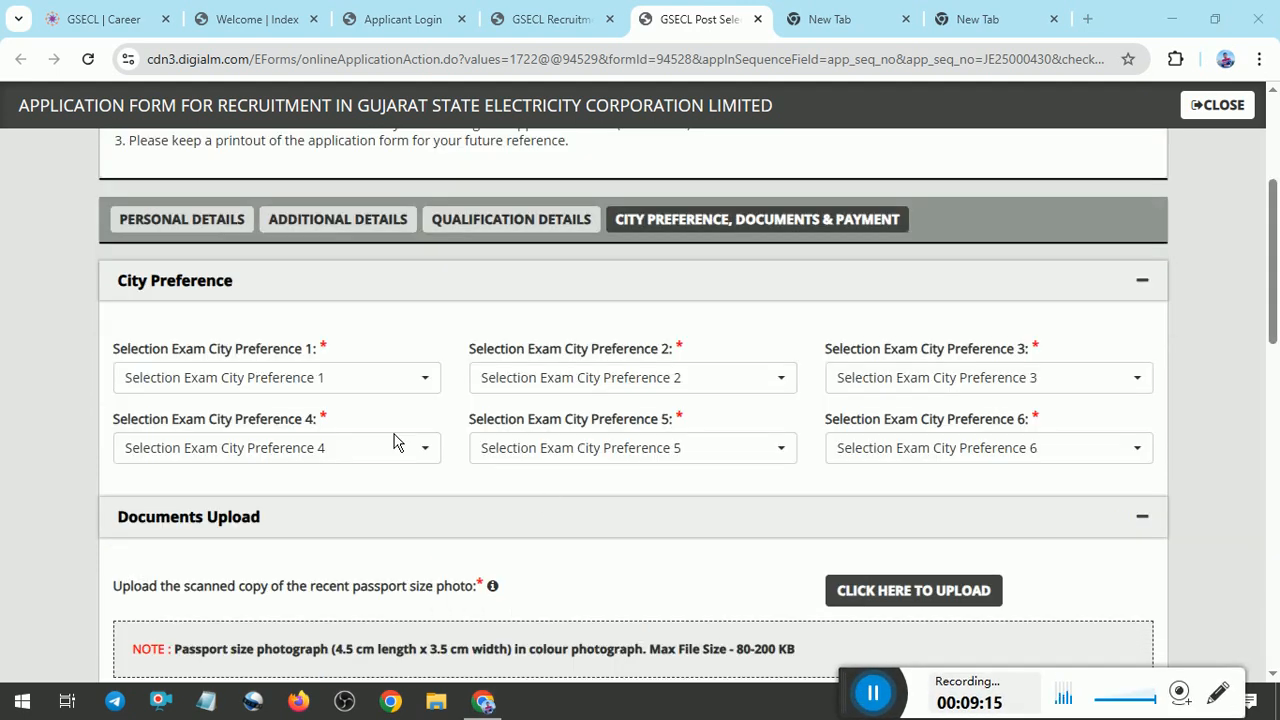
# Set selection exam city preferences 1, 2 and 3 to Jamnagar, Rajkot and Ahmedabad.
pyautogui.click(354, 389)
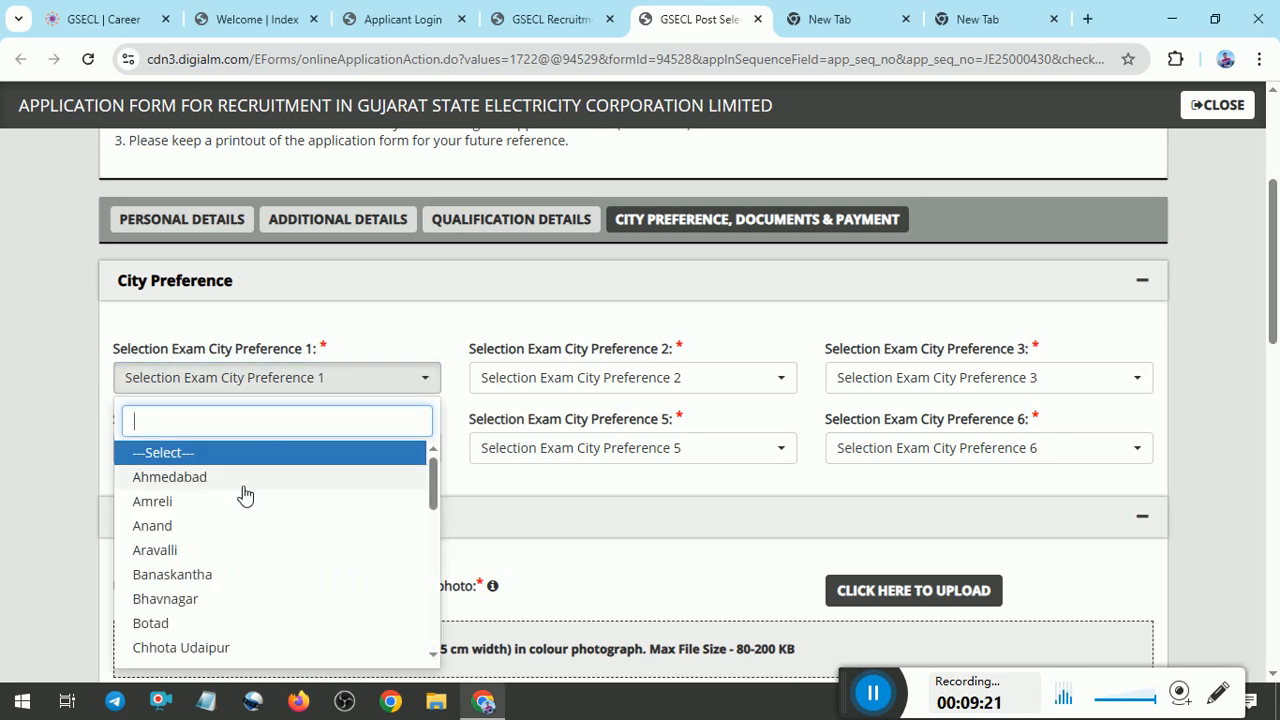
pyautogui.write('j')
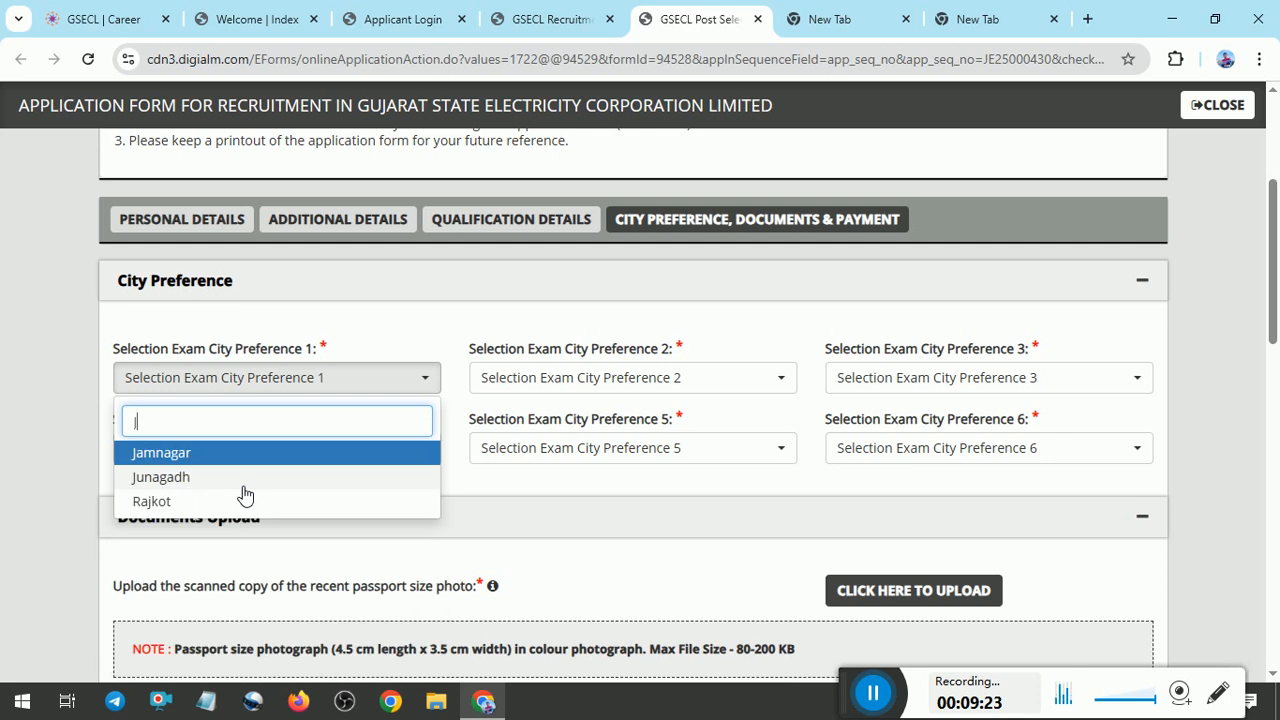
pyautogui.click(222, 460)
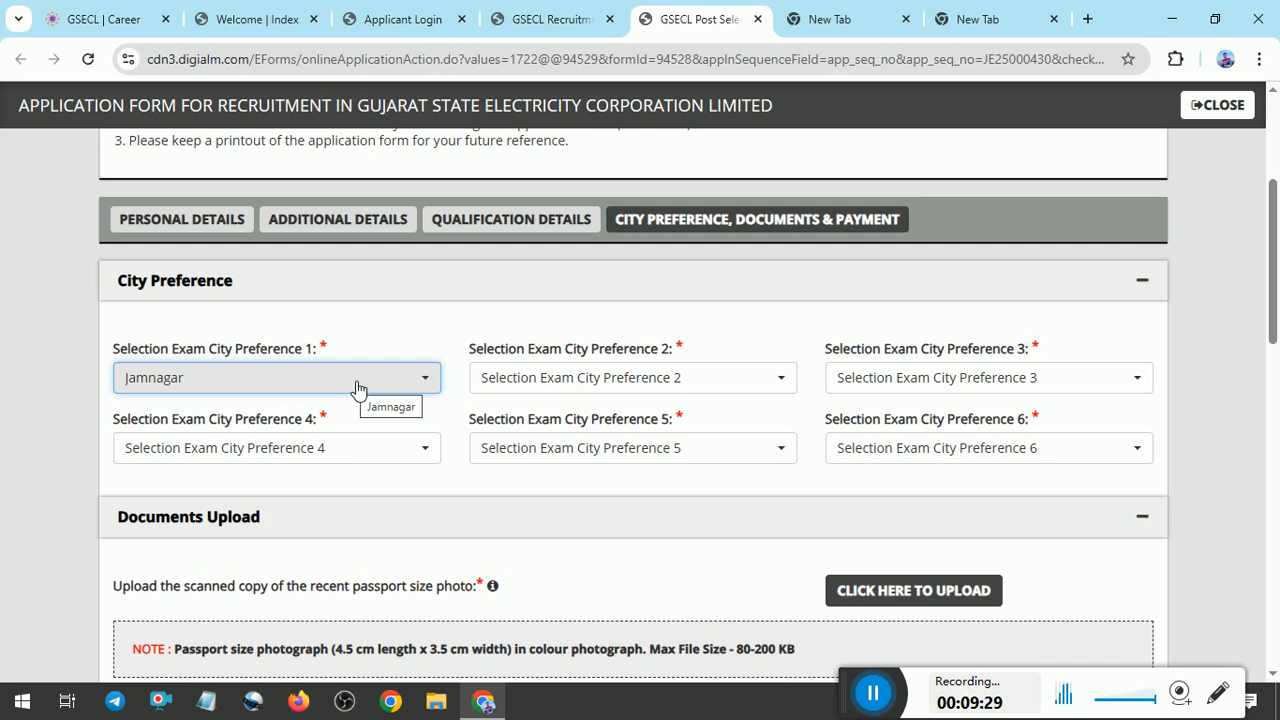
pyautogui.click(503, 385)
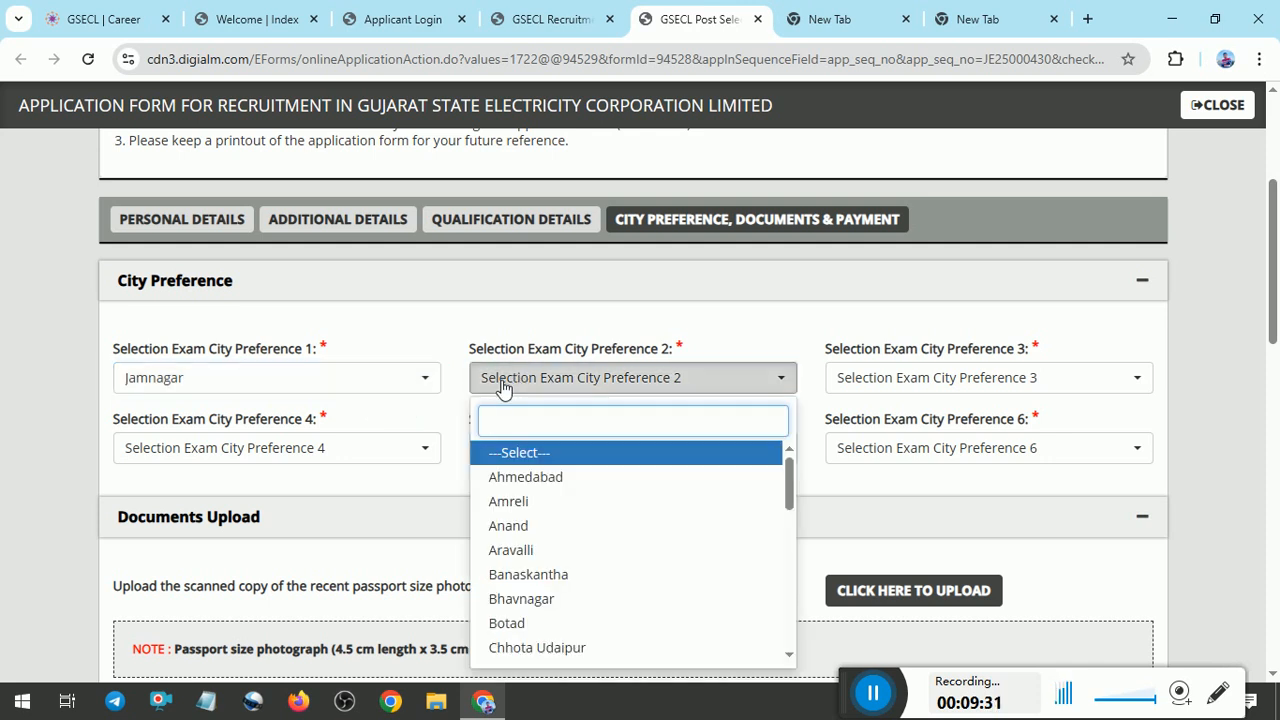
pyautogui.write('R')
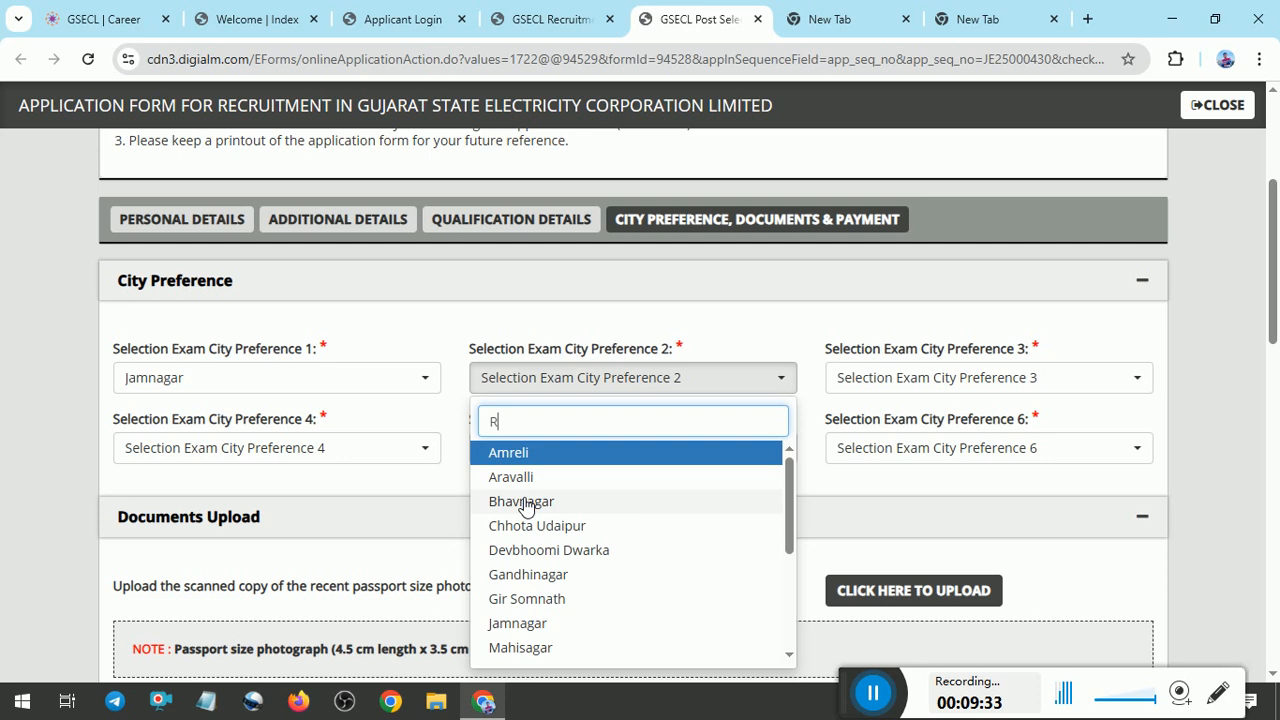
pyautogui.write('a')
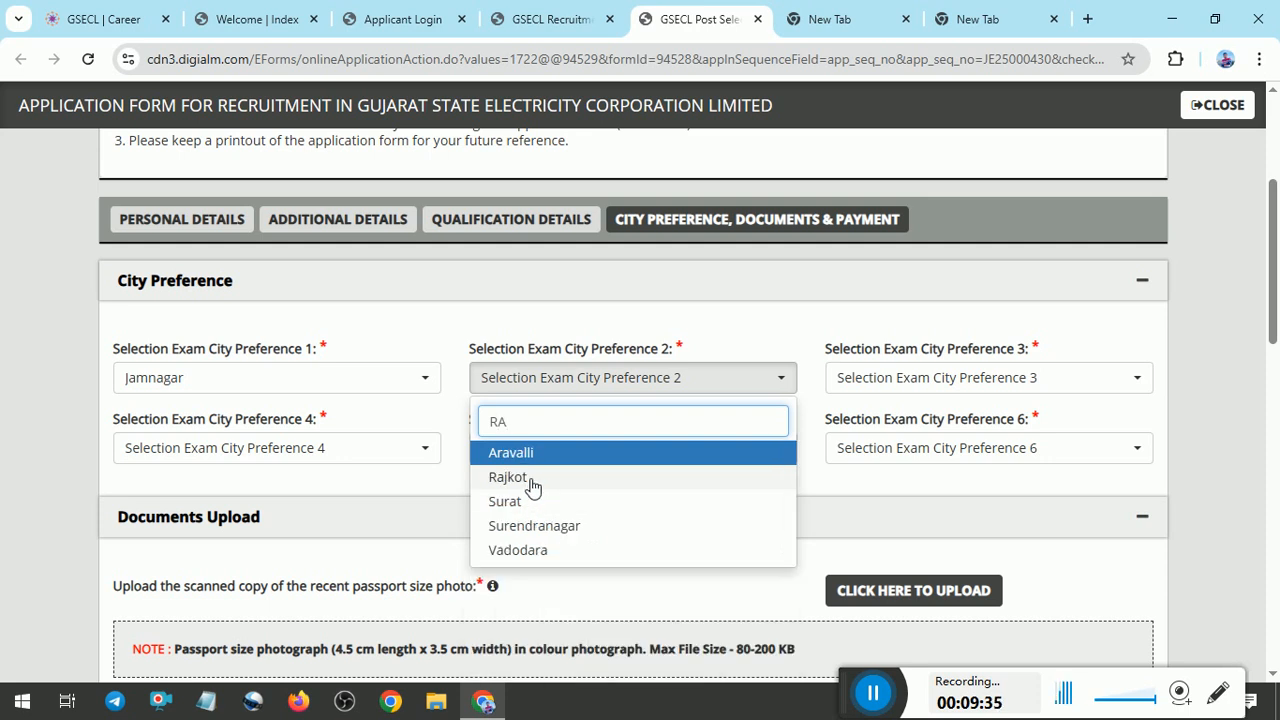
pyautogui.click(526, 479)
pyautogui.click(927, 382)
pyautogui.write('A')
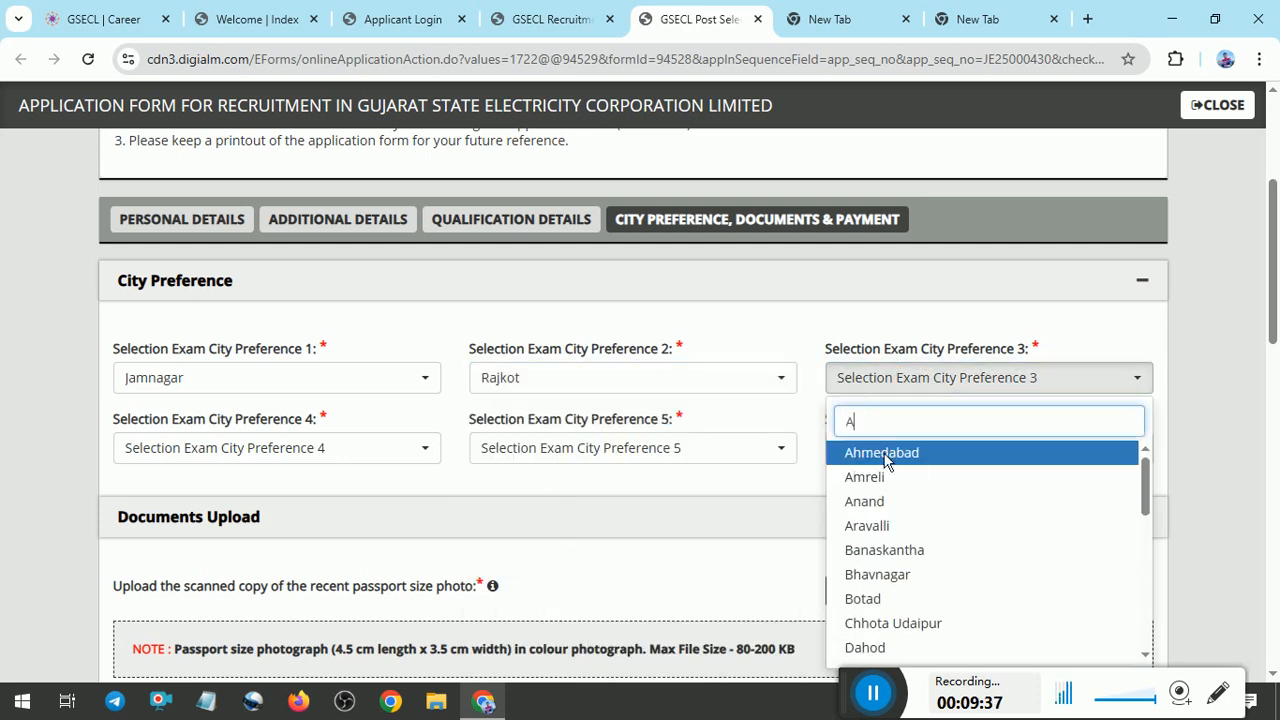
pyautogui.click(911, 455)
# Set selection exam city preferences 4, 5 and 6 to Vadodara, Gandhinagar and Surat.
pyautogui.click(316, 448)
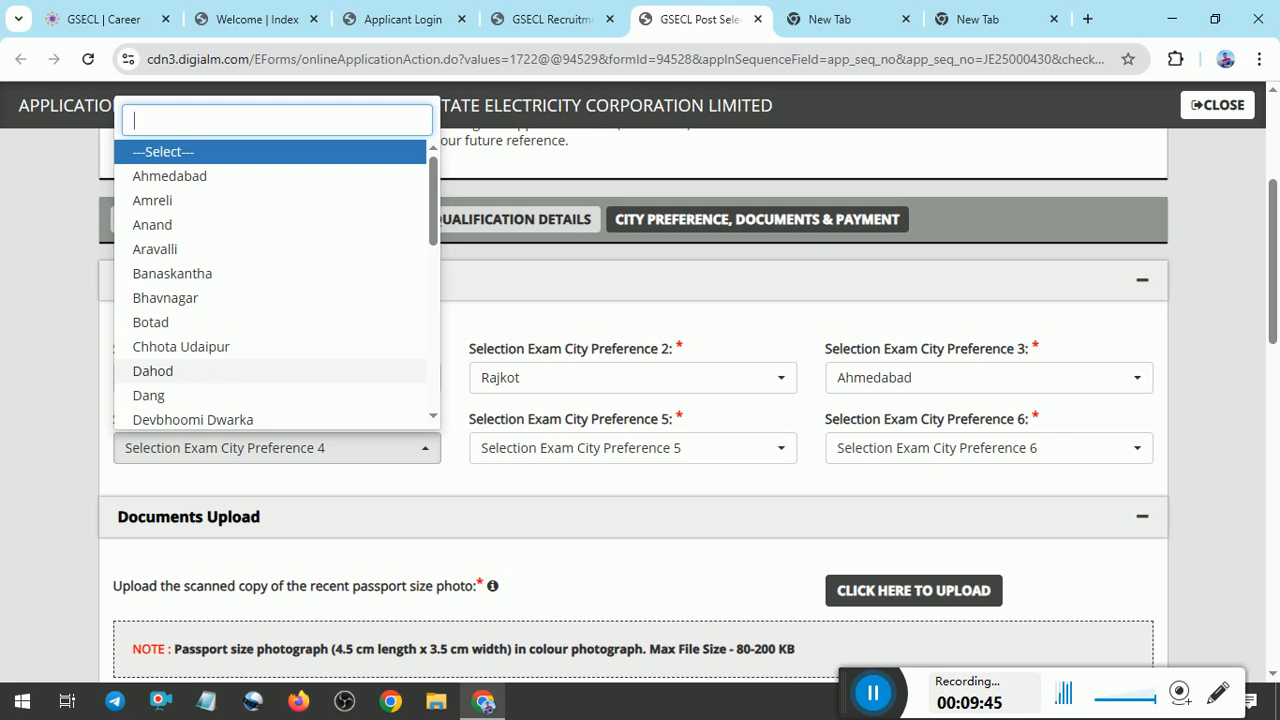
pyautogui.write('V')
pyautogui.click(178, 620)
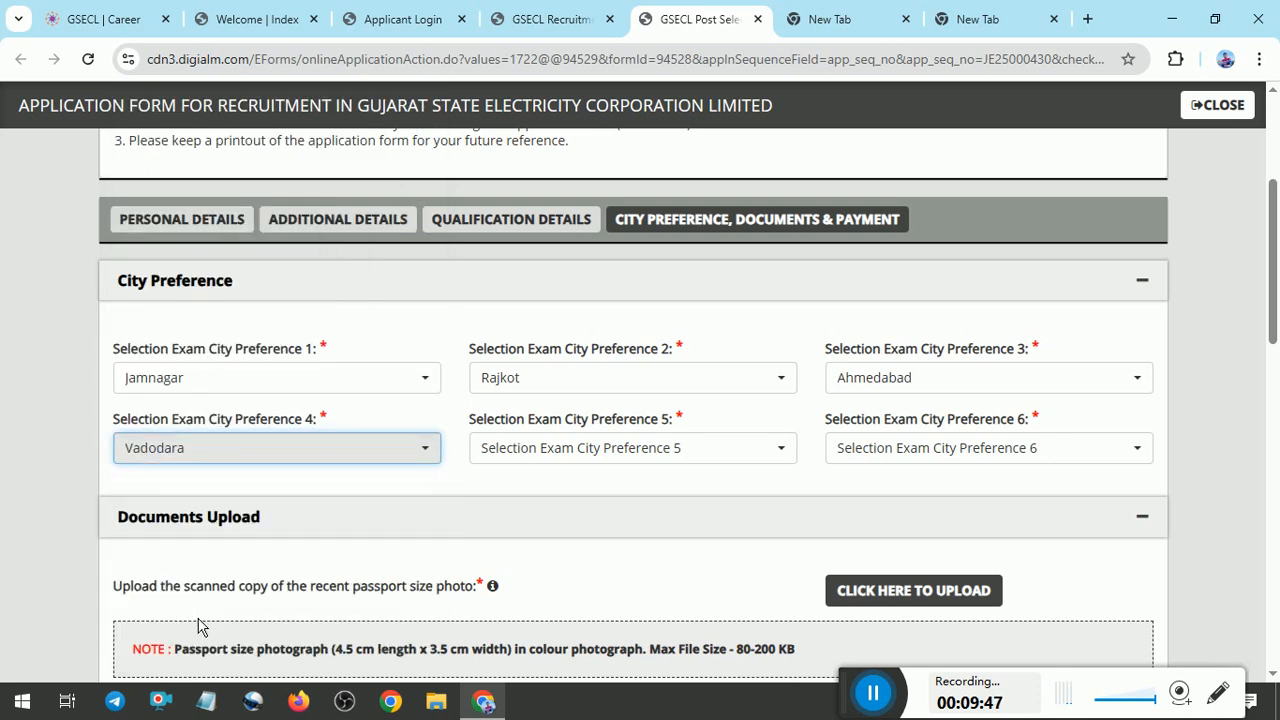
pyautogui.click(540, 457)
pyautogui.write('G')
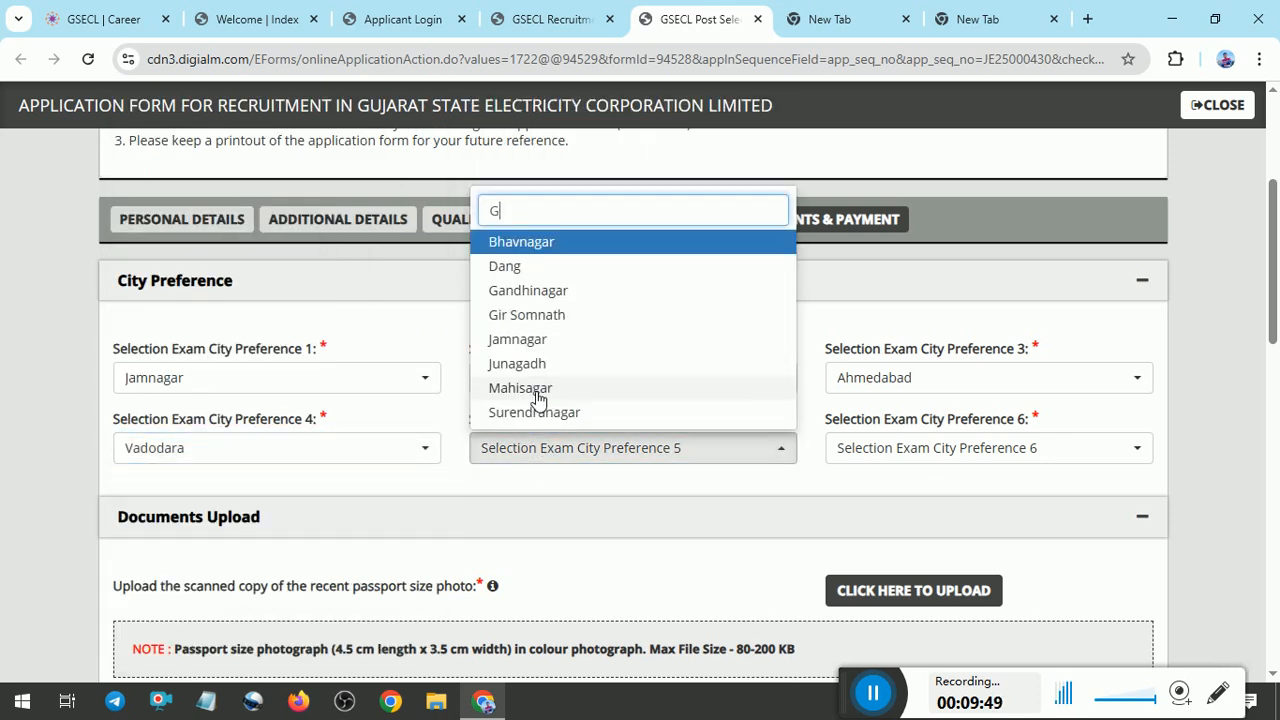
pyautogui.click(527, 291)
pyautogui.click(905, 447)
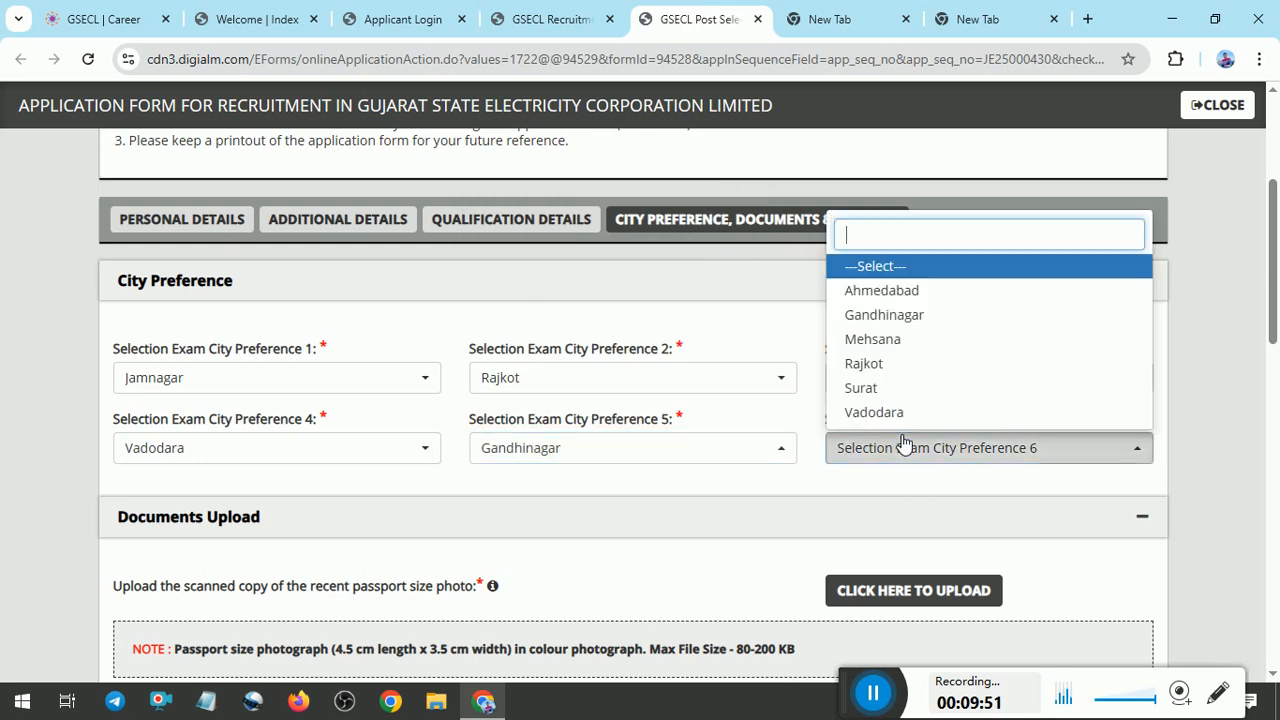
pyautogui.click(862, 387)
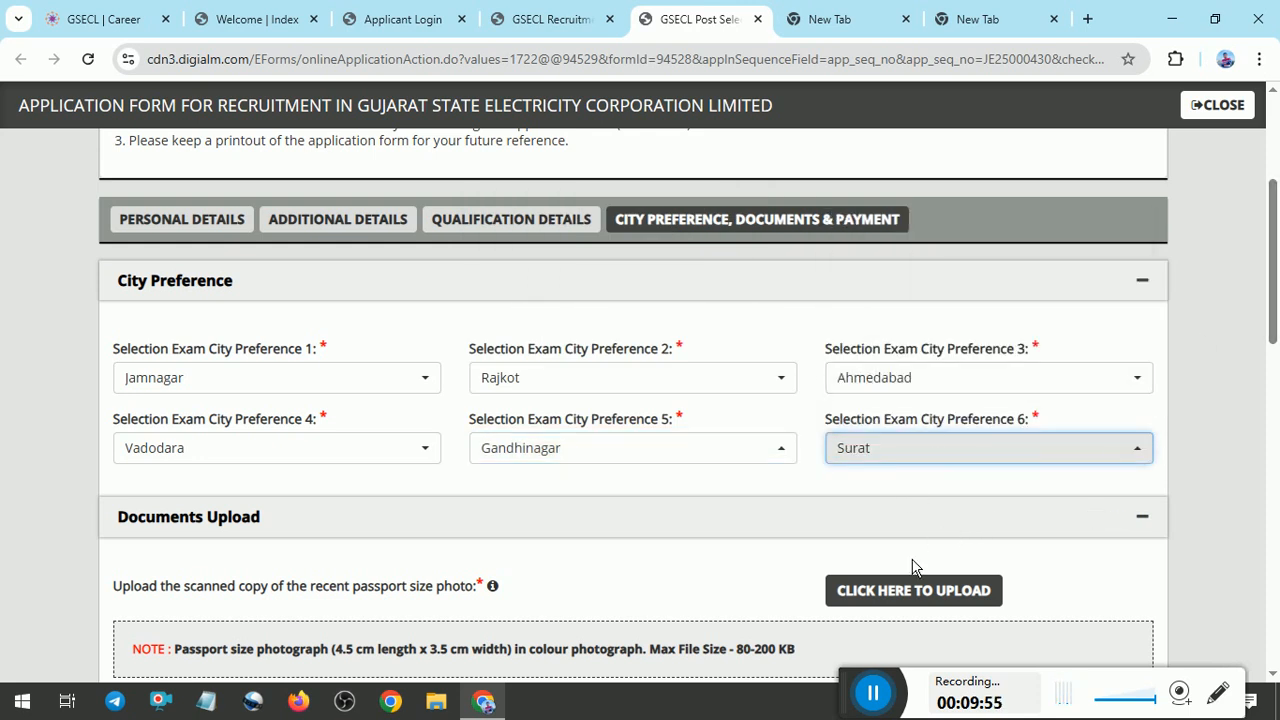
# Review the passport photo and scanned signature requirements in the Documents Upload section.
pyautogui.scroll(-3, 1047, 392)
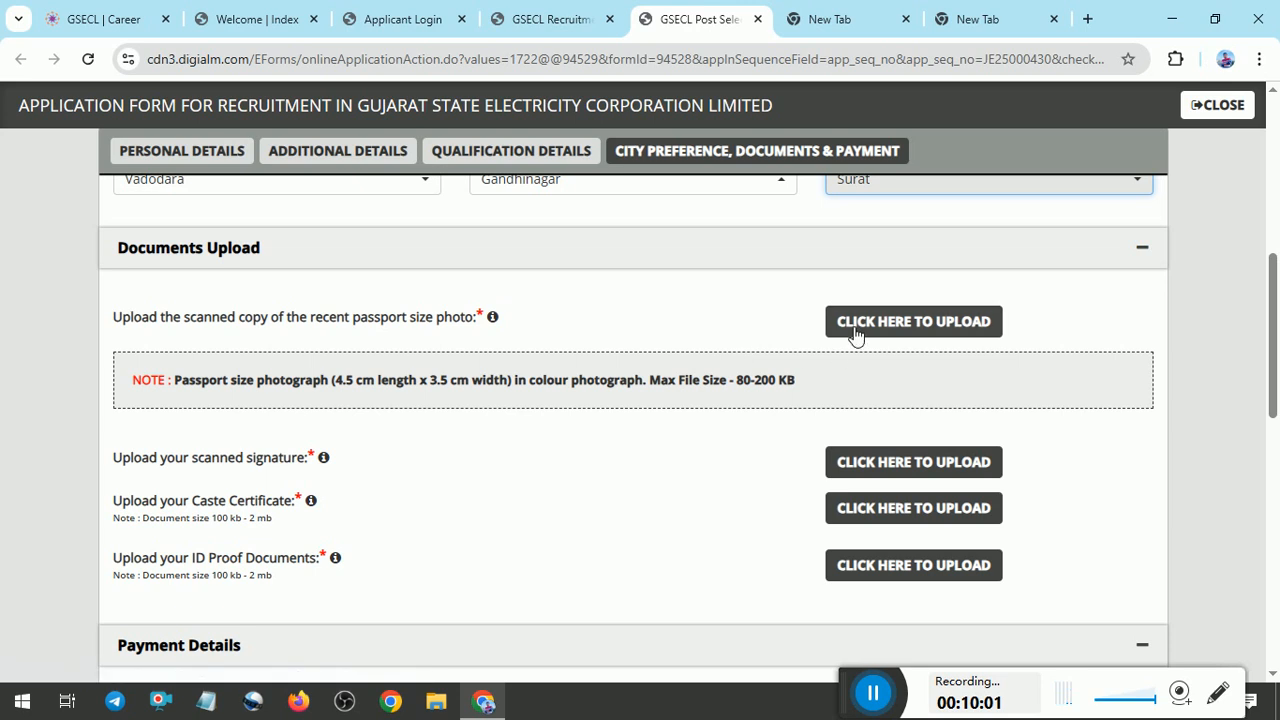
pyautogui.moveTo(403, 318); pyautogui.dragTo(490, 345)
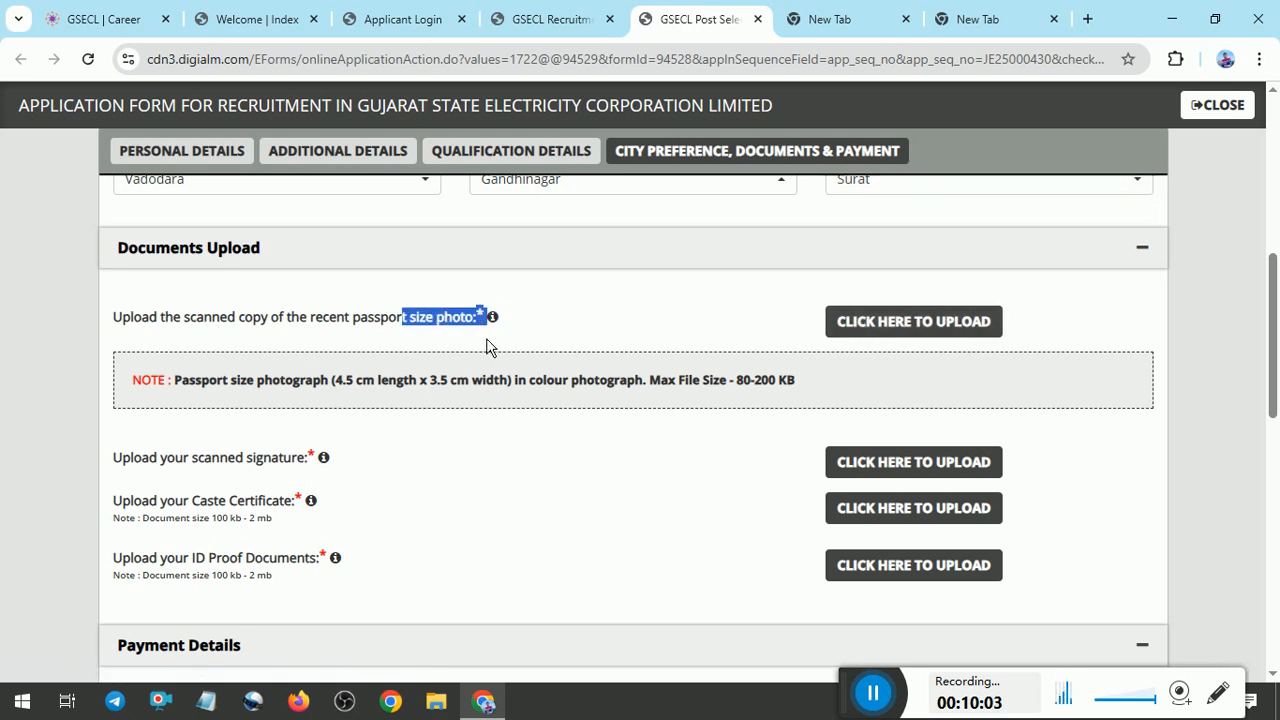
pyautogui.moveTo(198, 458); pyautogui.dragTo(313, 475)
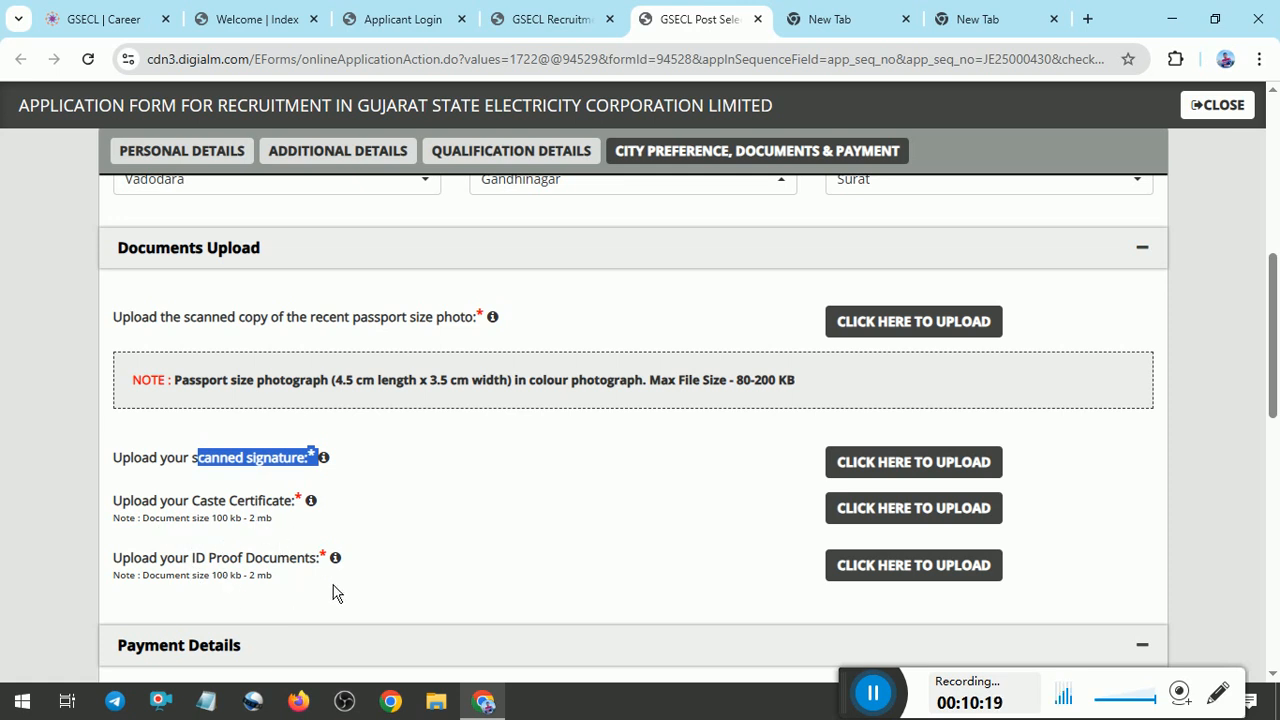
pyautogui.click(890, 705)
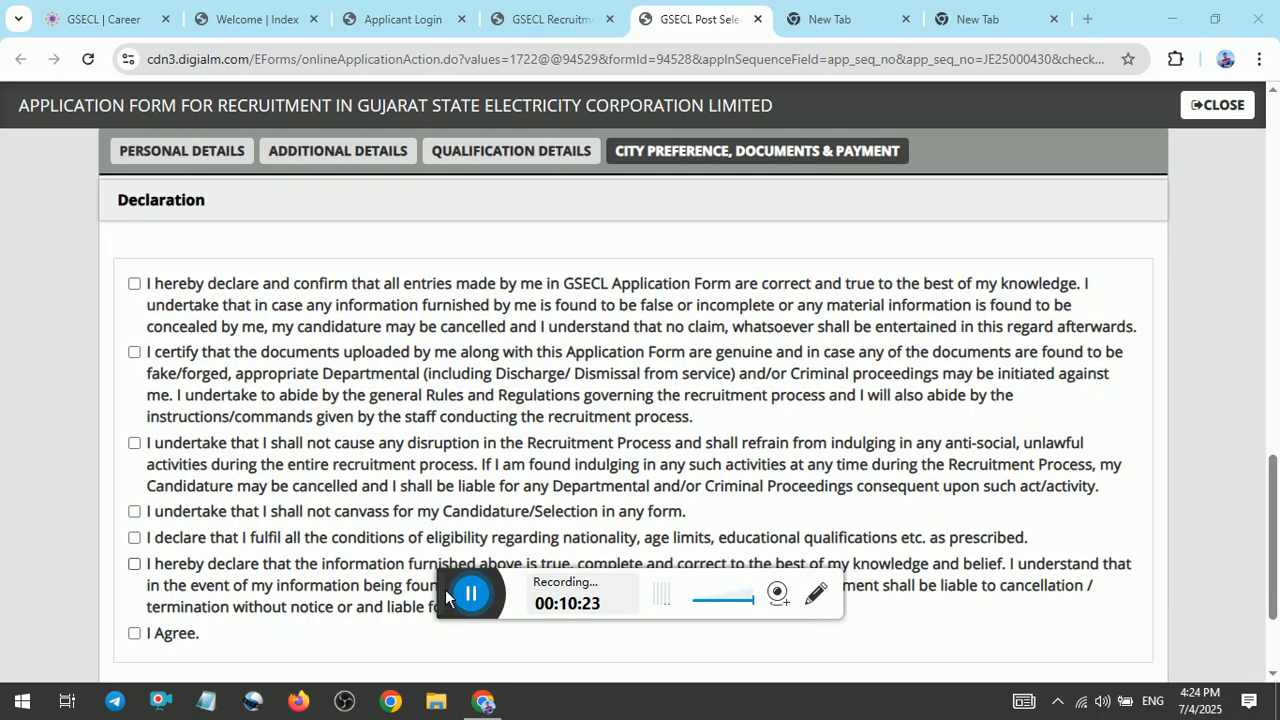
# Accept all the statements in the Declaration section, including I Agree.
pyautogui.click(134, 284)
pyautogui.click(134, 352)
pyautogui.click(136, 445)
pyautogui.click(136, 513)
pyautogui.click(136, 539)
pyautogui.click(138, 566)
pyautogui.click(134, 633)
pyautogui.scroll(-2, 1268, 480)
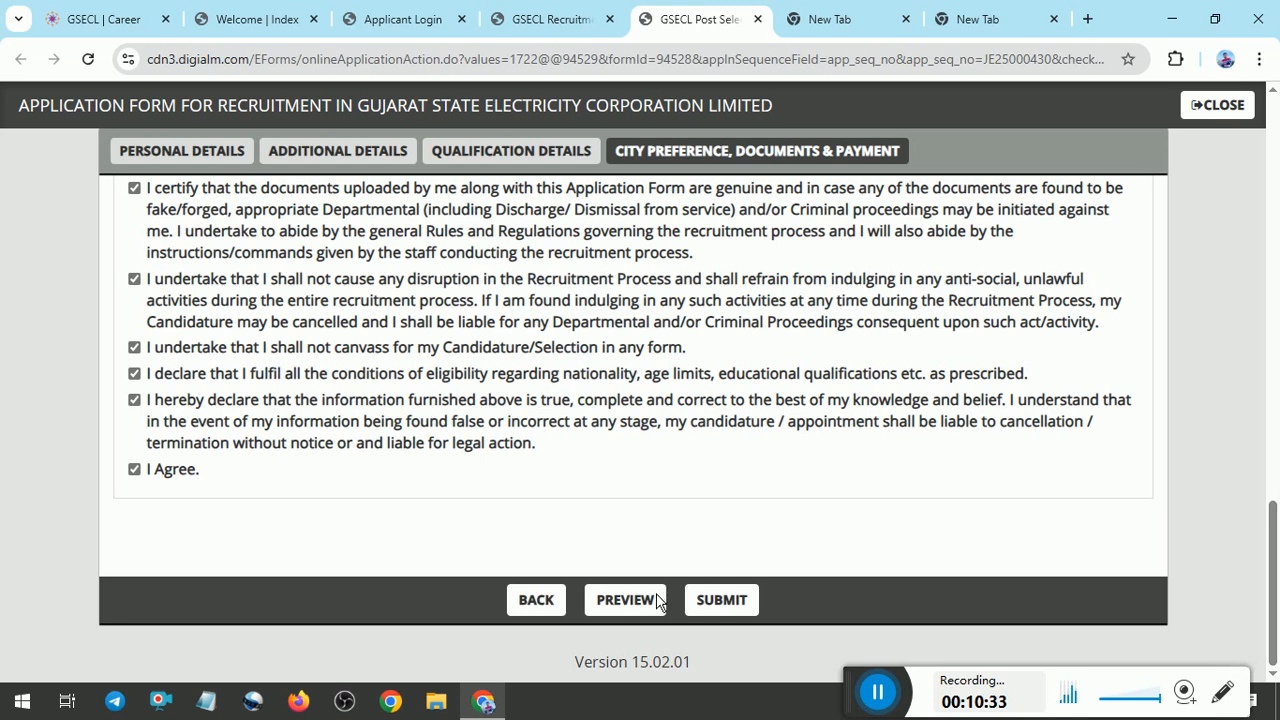